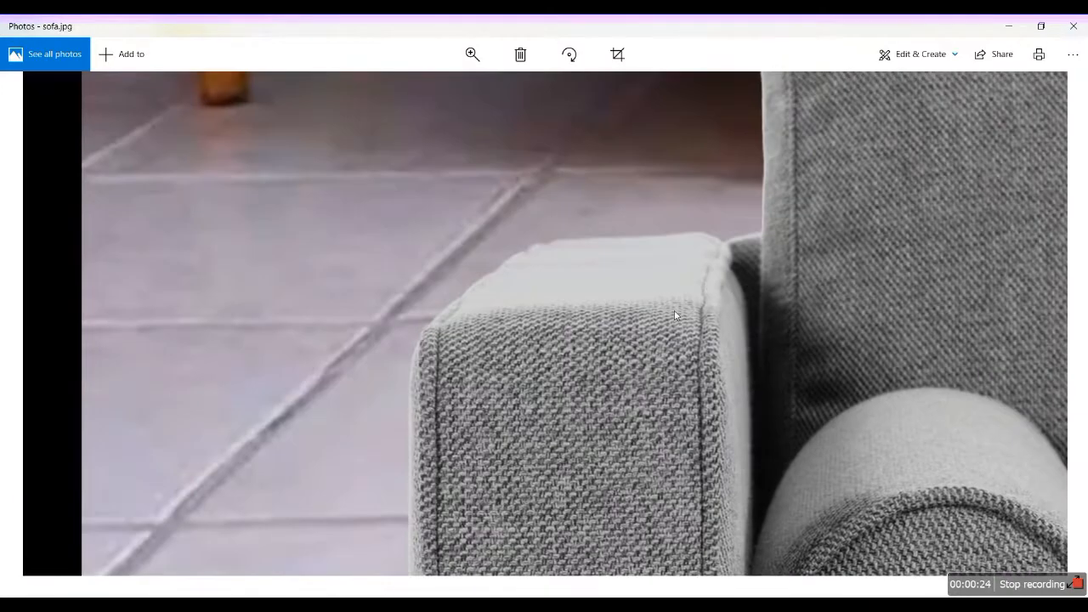
- Examine the armrest and bolster upholstery in sofa.jpg, including the whole reference image
left_click_drag(704, 278, 859, 460)
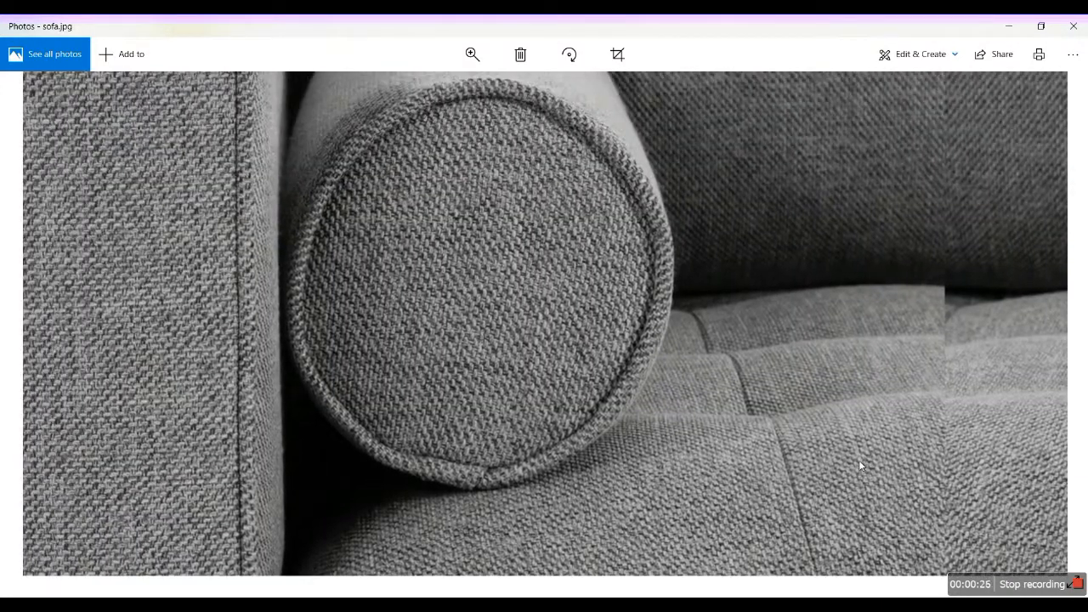
left_click(473, 53)
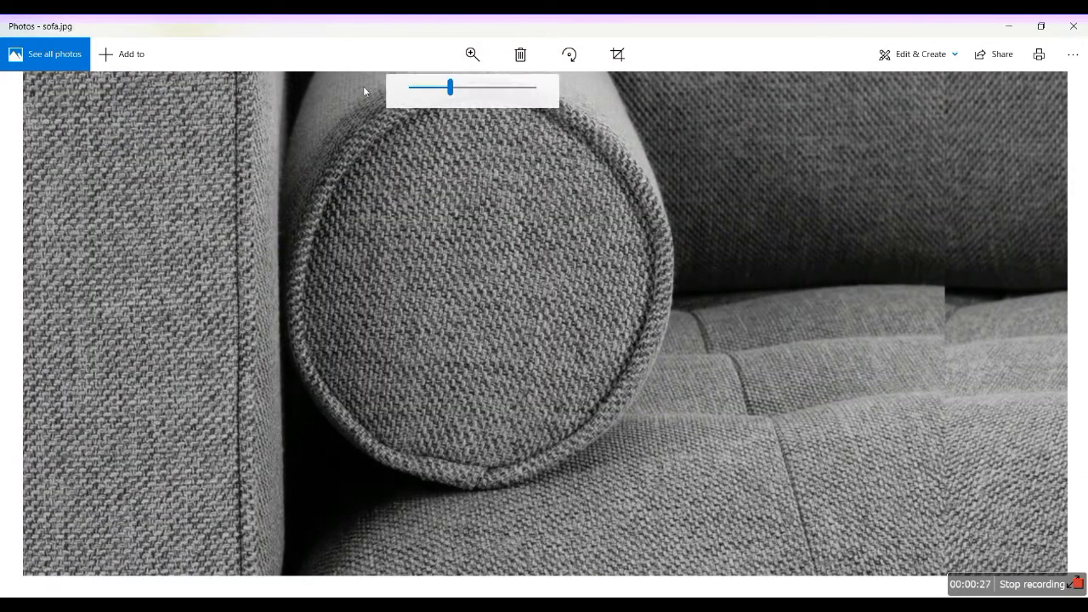
left_click(441, 88)
left_click_drag(441, 94, 407, 98)
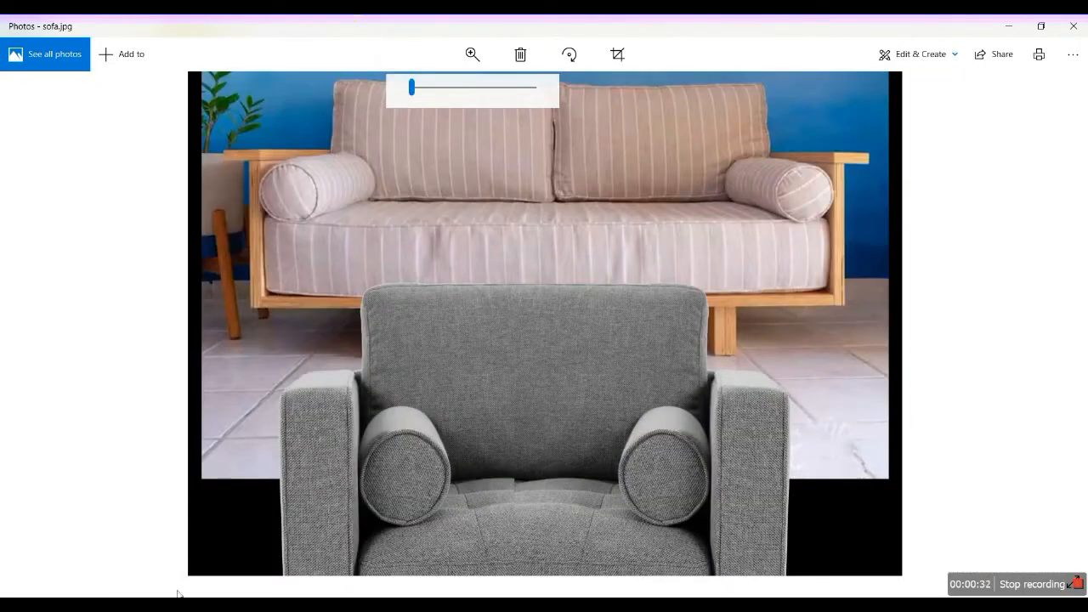
- Switch to 3ds Max and inspect the upholstered bench beside the bed, closing in on its end corner
mouse_move(261, 605)
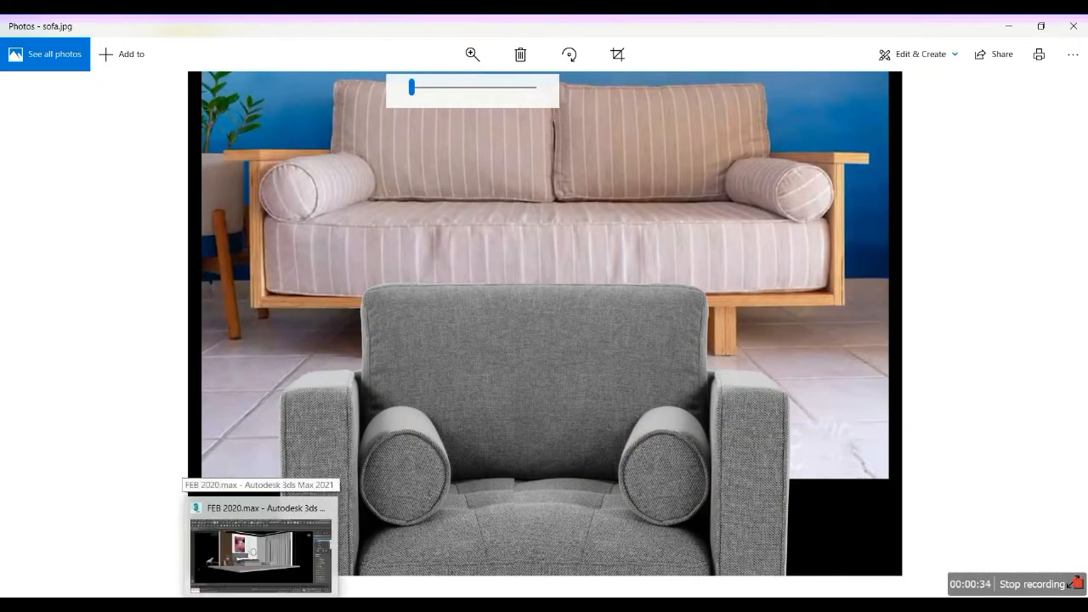
left_click(261, 605)
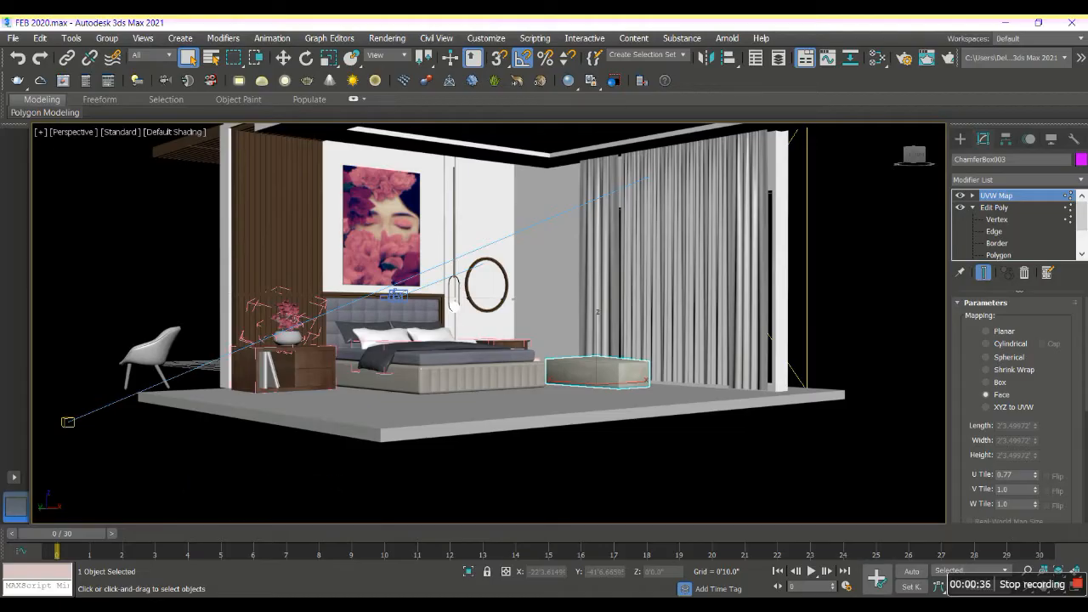
scroll(578, 387, "up", 5)
scroll(728, 291, "up", 5)
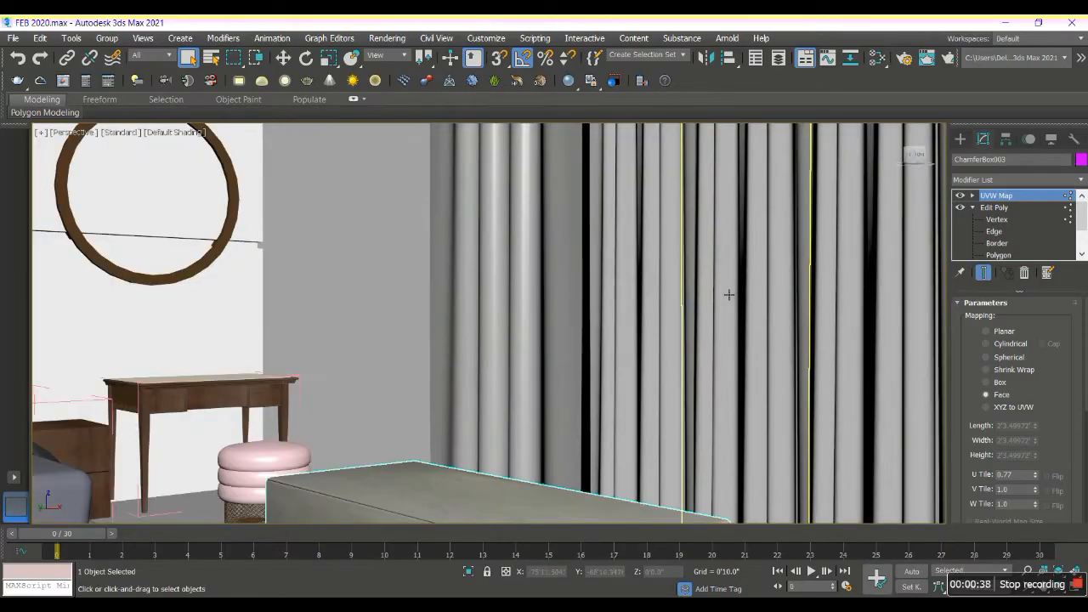
middle_click_drag(446, 279, 459, 161, "alt")
scroll(442, 406, "down", 4)
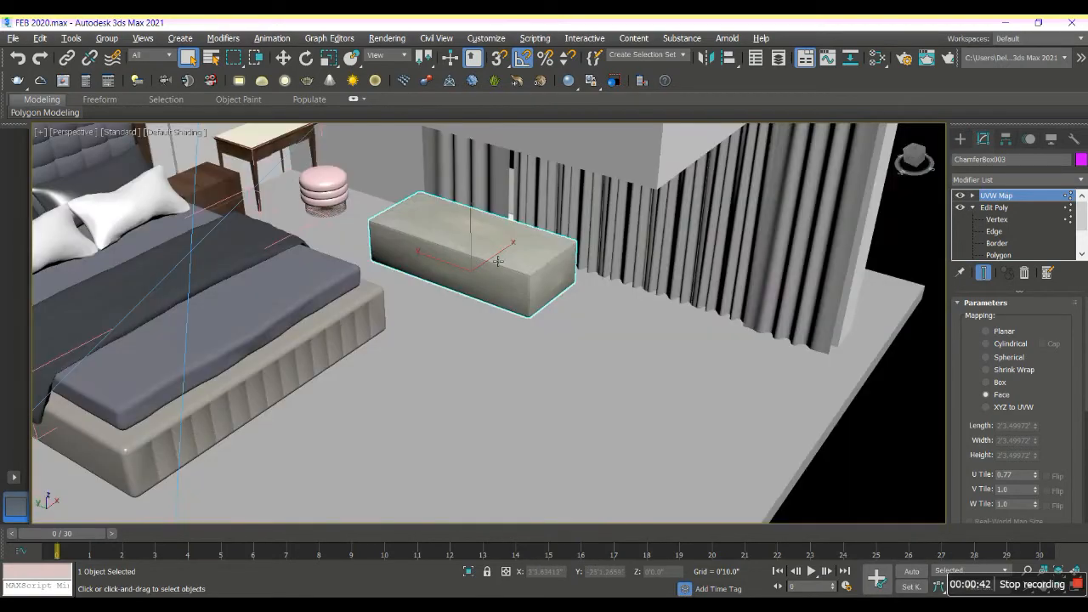
left_click_drag(498, 261, 485, 235, "alt")
scroll(519, 270, "up", 6)
scroll(557, 223, "up", 1)
scroll(558, 226, "down", 5)
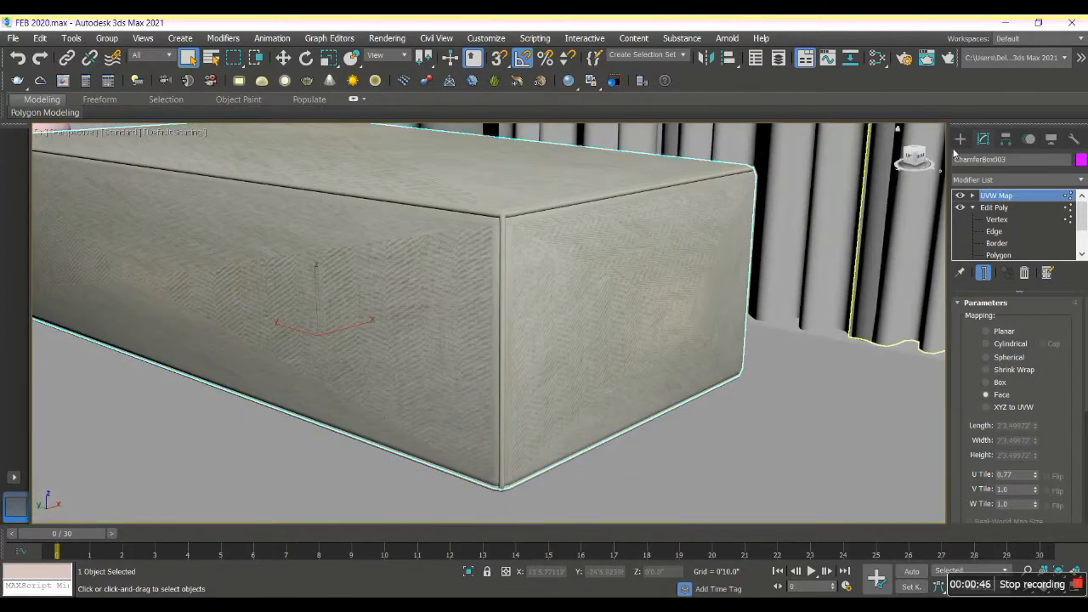
- Create a chamfer box armrest against the bench's end, about 3.5" long, 1'7.5" wide and 1'8.3" high, with a 0.57" fillet
left_click(959, 139)
left_click(979, 177)
left_click(983, 211)
left_click(986, 236)
left_click_drag(513, 498, 806, 395)
middle_click_drag(725, 99, 685, 235)
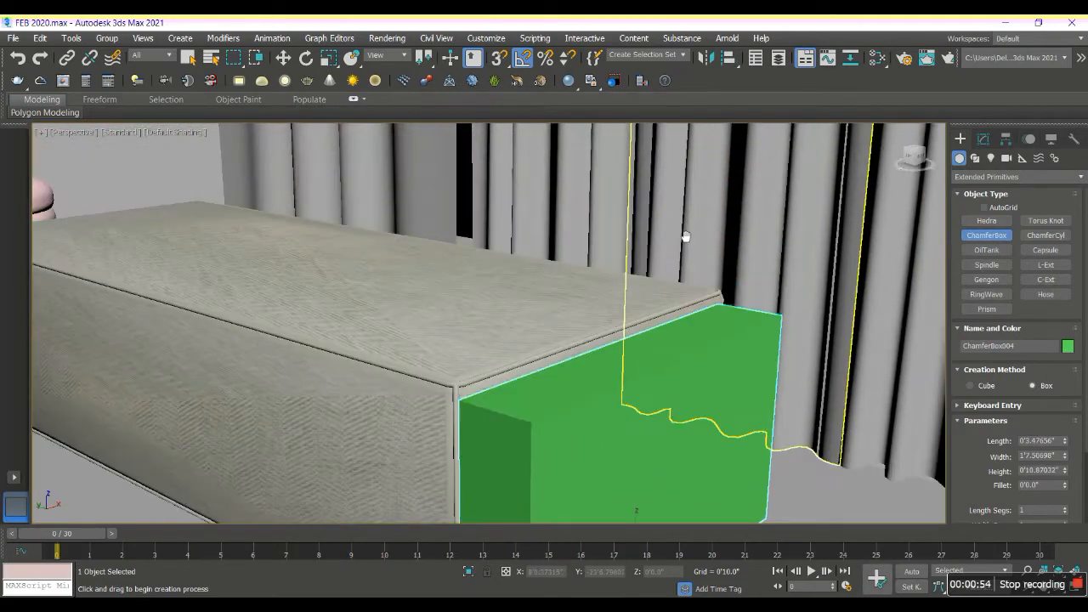
scroll(685, 235, "down", 5)
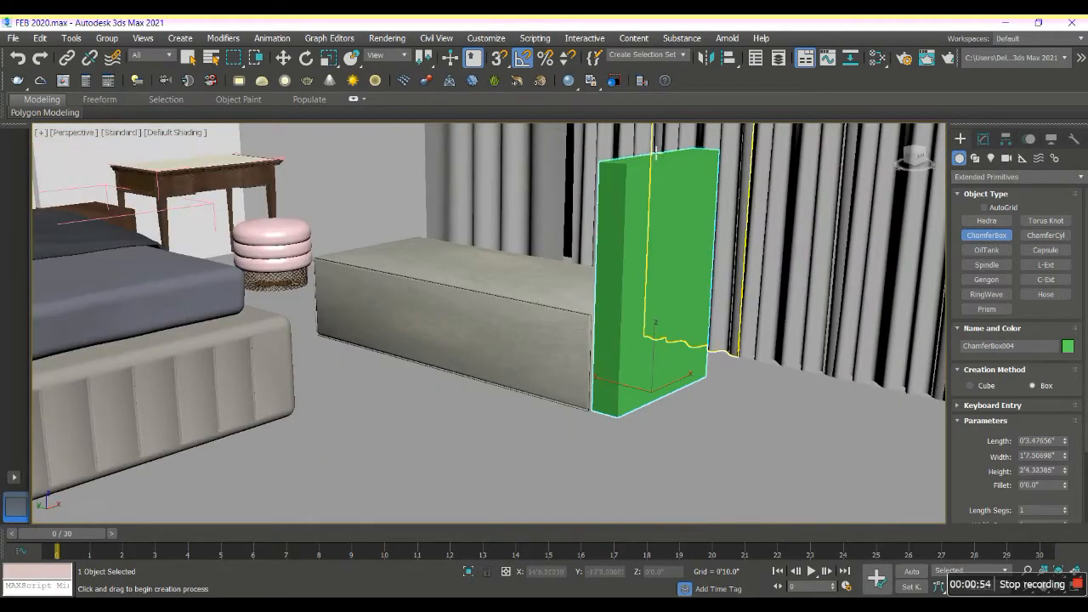
left_click(671, 220)
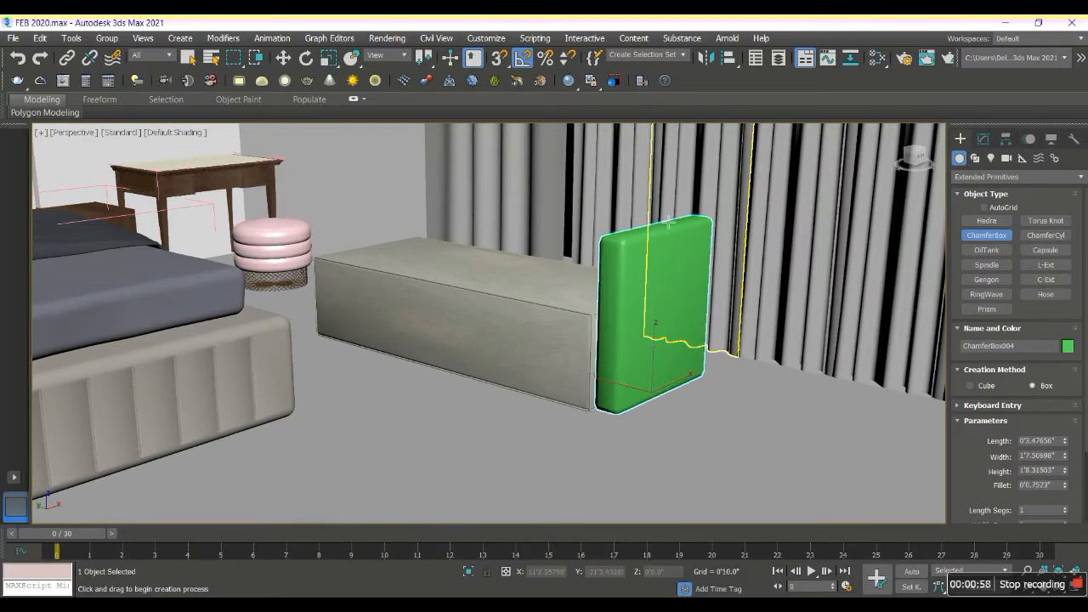
right_click(663, 258)
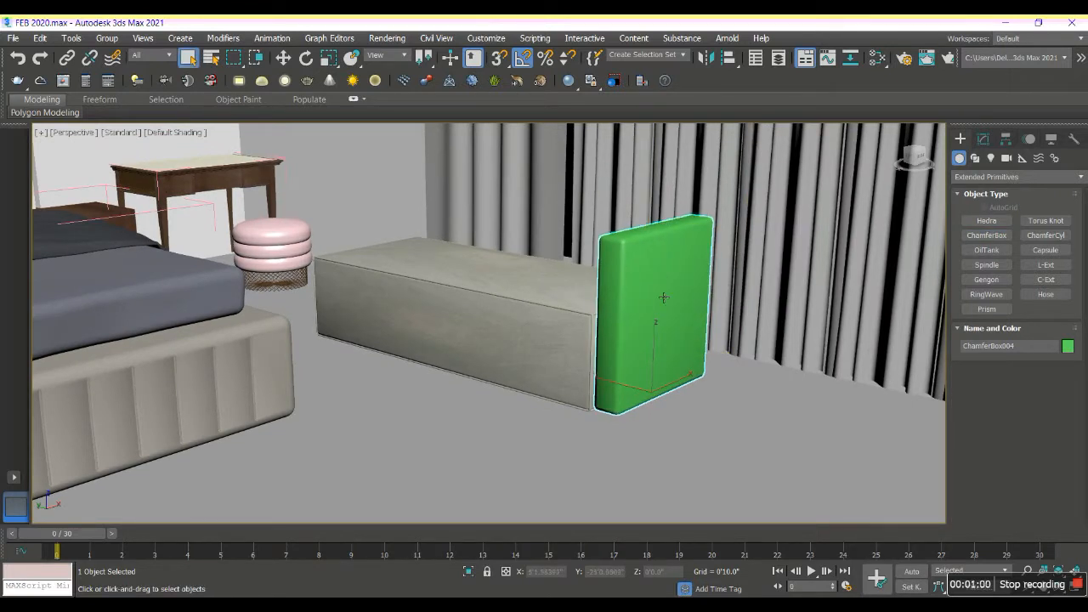
- Scale the green chamfer box along X to about 110.6% to fit the bench's end, and show its parameters
key("r")
left_click_drag(626, 414, 620, 411)
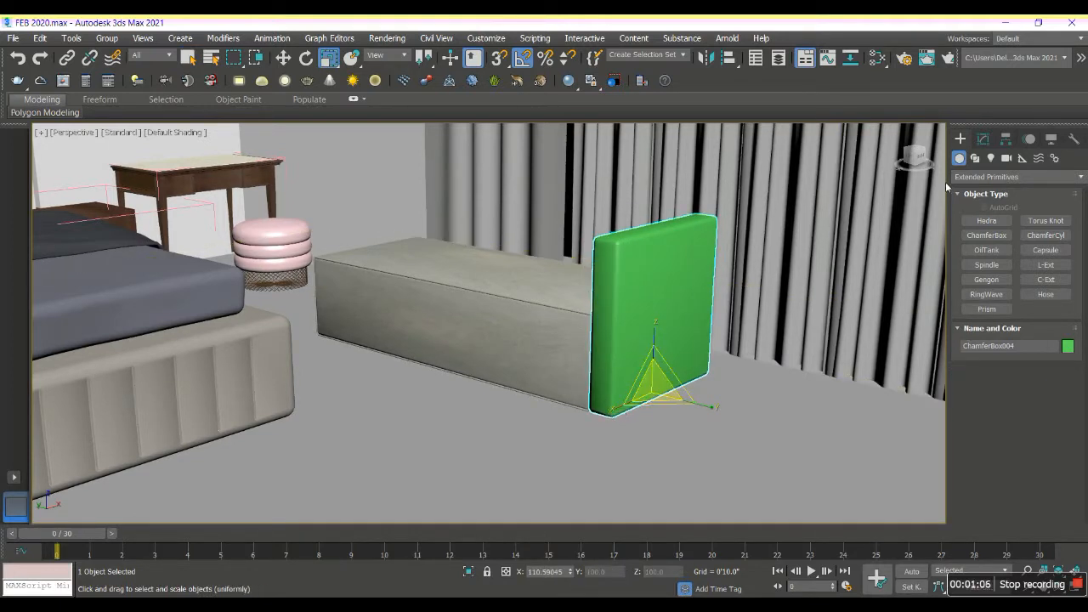
left_click(984, 138)
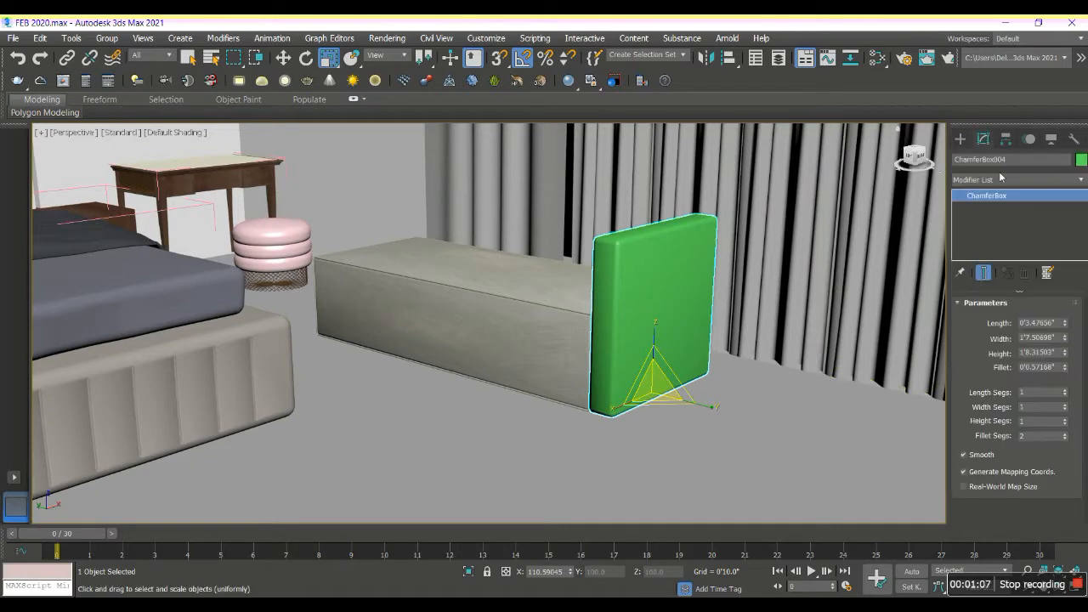
- Isolate the bench parts together with the chamfer box and display edged faces, leaving the chamfer box selected
left_click(563, 314, "ctrl")
left_click(521, 303, "ctrl")
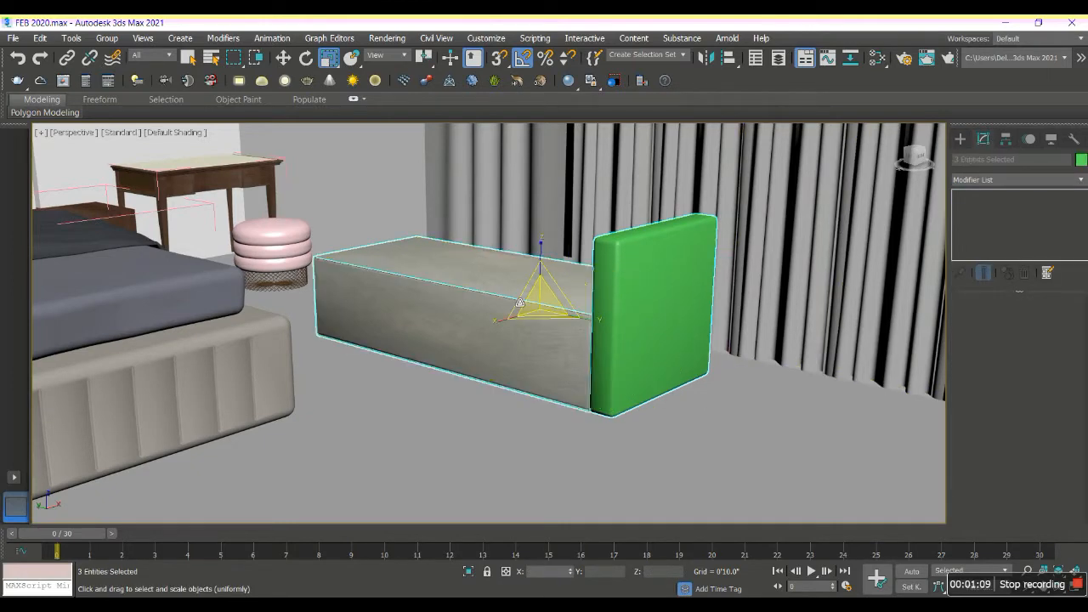
left_click(469, 571)
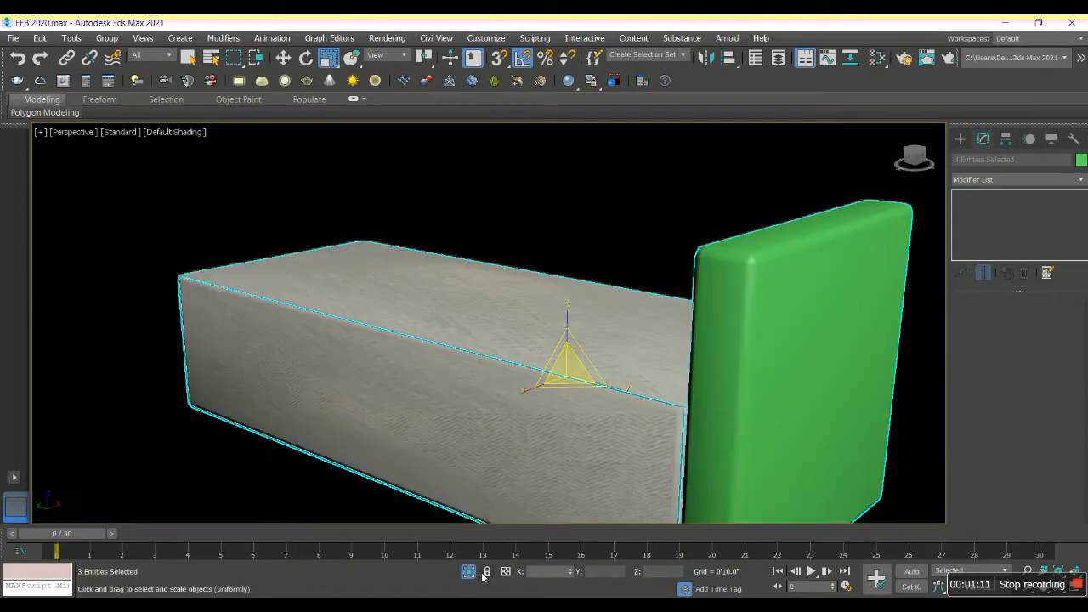
left_click(749, 369)
scroll(697, 328, "down", 4)
scroll(774, 366, "up", 4)
key("F4")
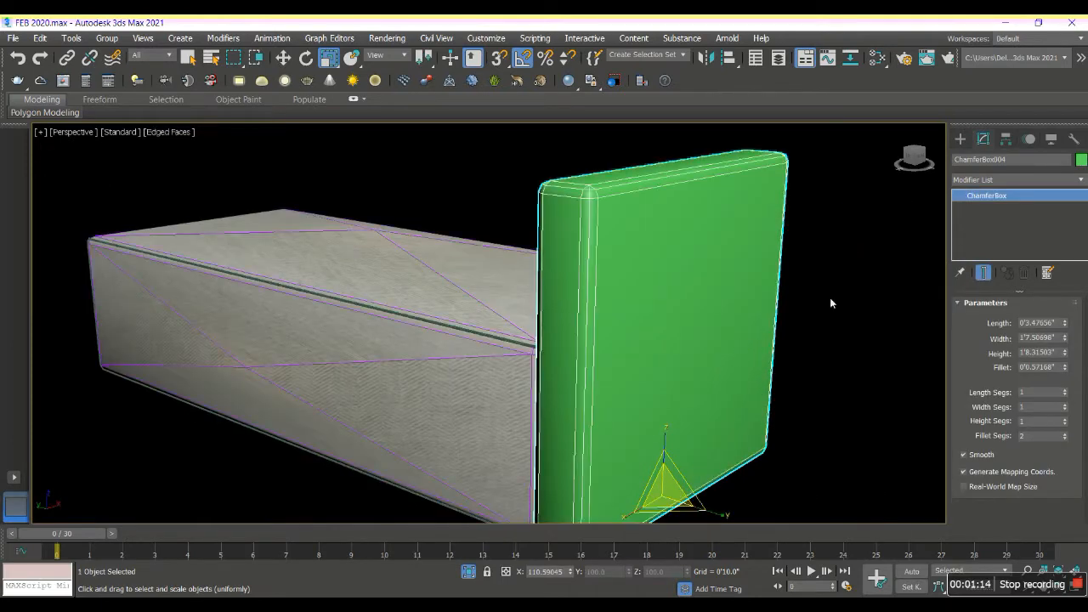
- Add an Edit Poly modifier to the chamfer box and go to Edge level
left_click(1015, 183)
key("e")
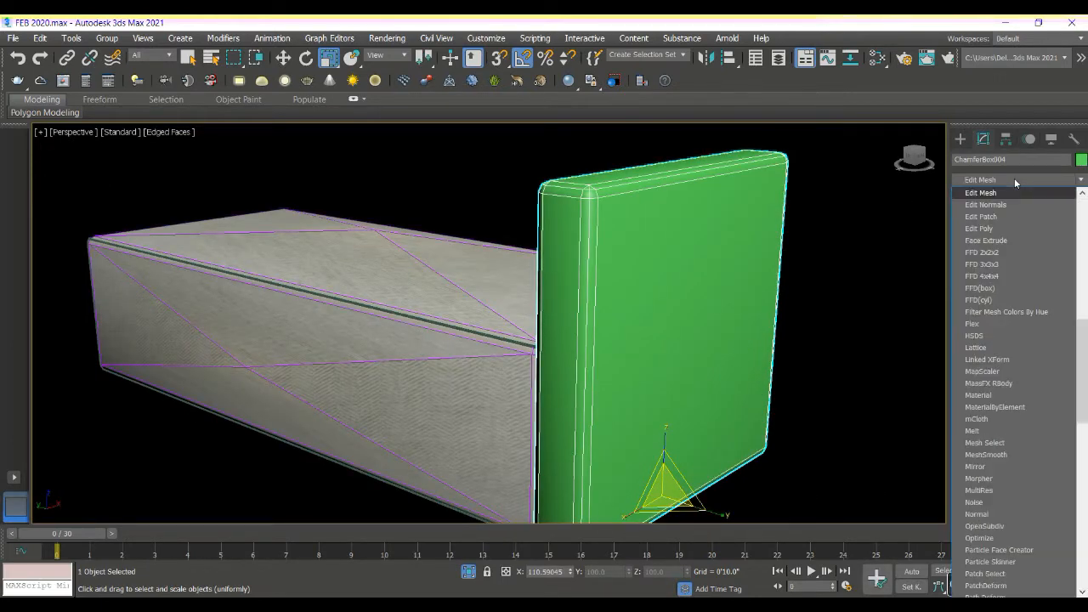
left_click(982, 229)
left_click(972, 197)
left_click(994, 219)
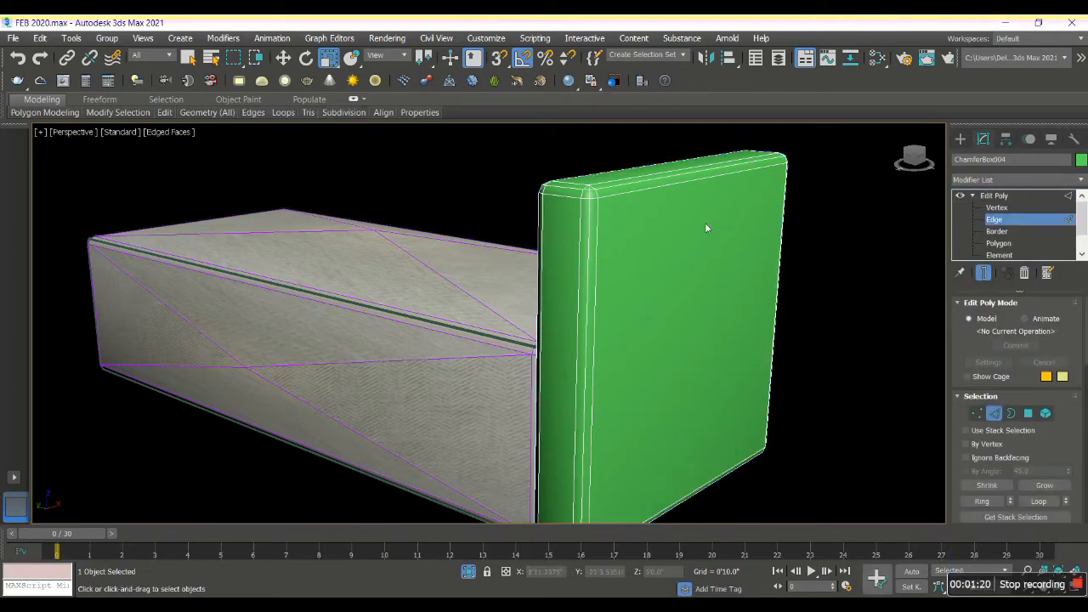
- Select the armrest's middle chamfer edges along the outer and front top sides and down the outer front corner
scroll(593, 194, "up", 5)
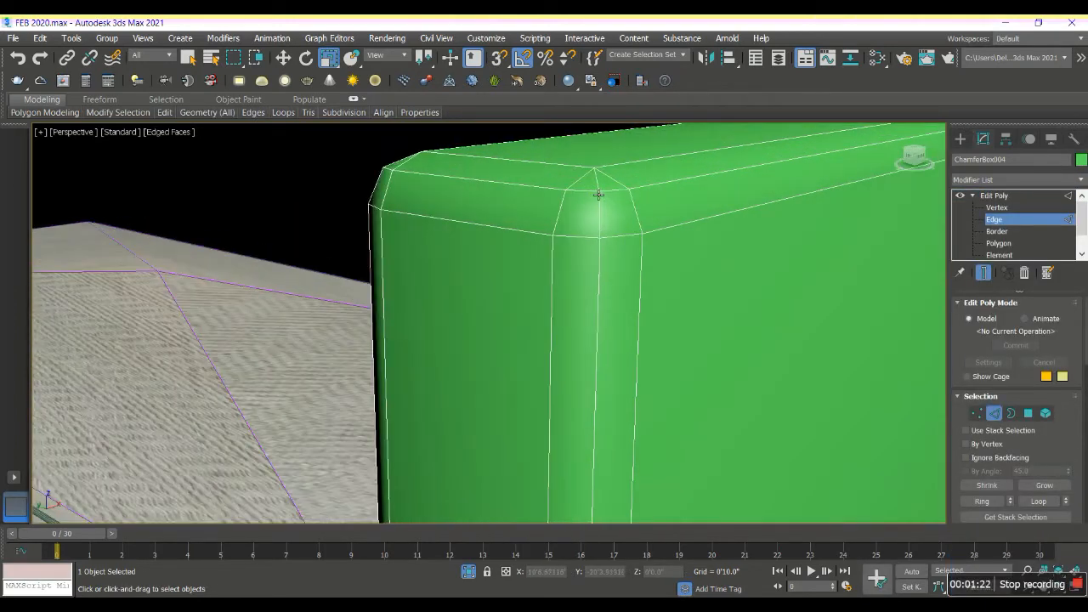
left_click(622, 194)
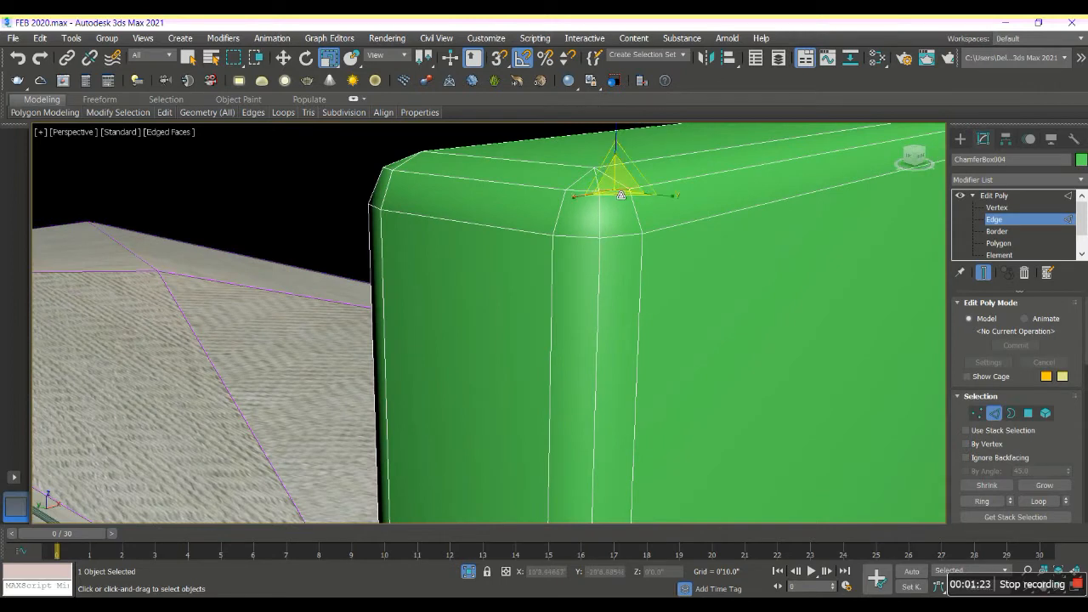
left_click(670, 187)
key("q")
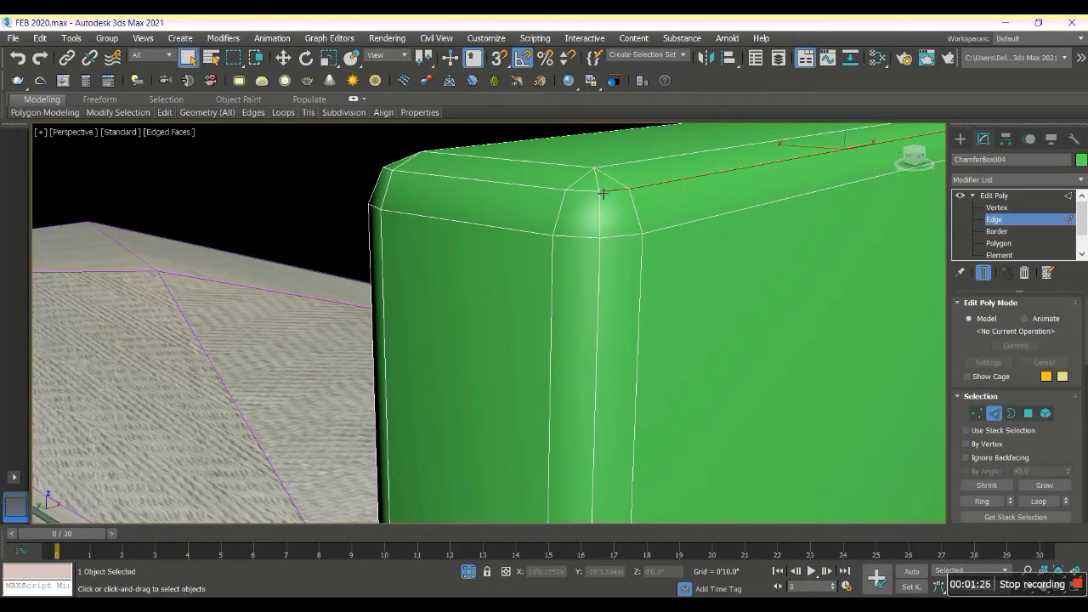
left_click(559, 192, "ctrl")
left_click(551, 191, "ctrl")
left_click(393, 174, "ctrl")
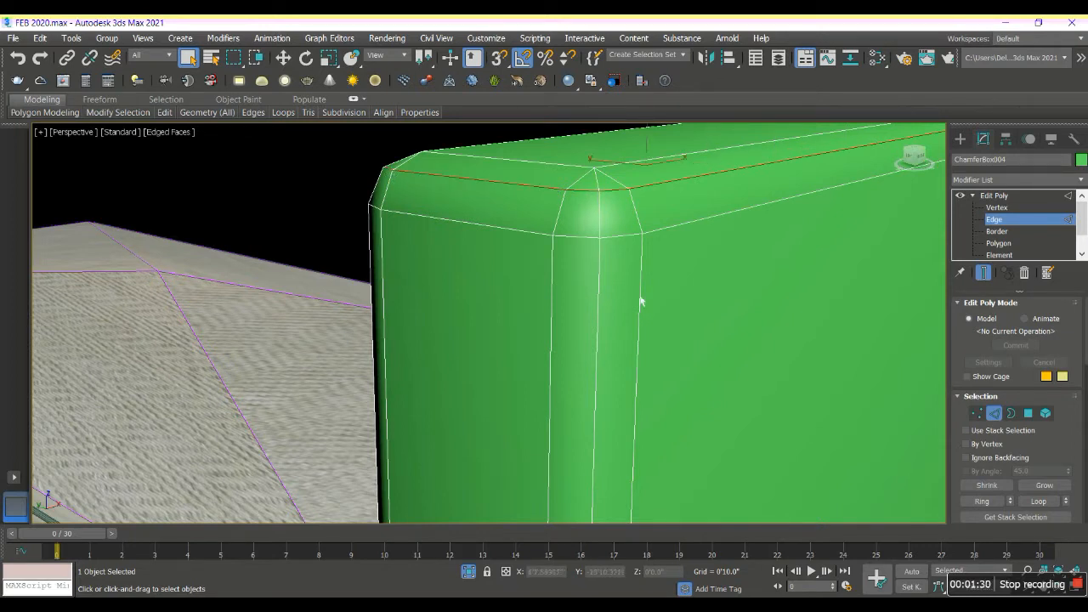
left_click(602, 215, "ctrl")
left_click(602, 272, "ctrl")
- Add the middle chamfer edges around the outer front bottom corner and along the front and outer bottom sides to the selection
scroll(617, 274, "down", 5)
middle_click_drag(612, 252, 561, 145)
scroll(520, 463, "up", 3)
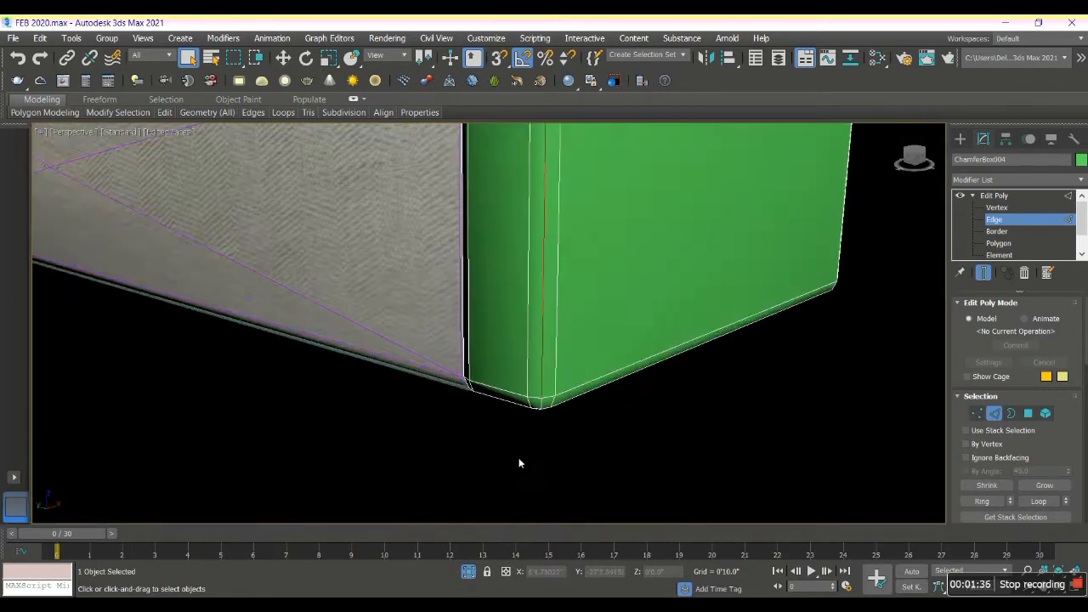
scroll(520, 462, "up", 2)
middle_click_drag(578, 387, 576, 350, "alt")
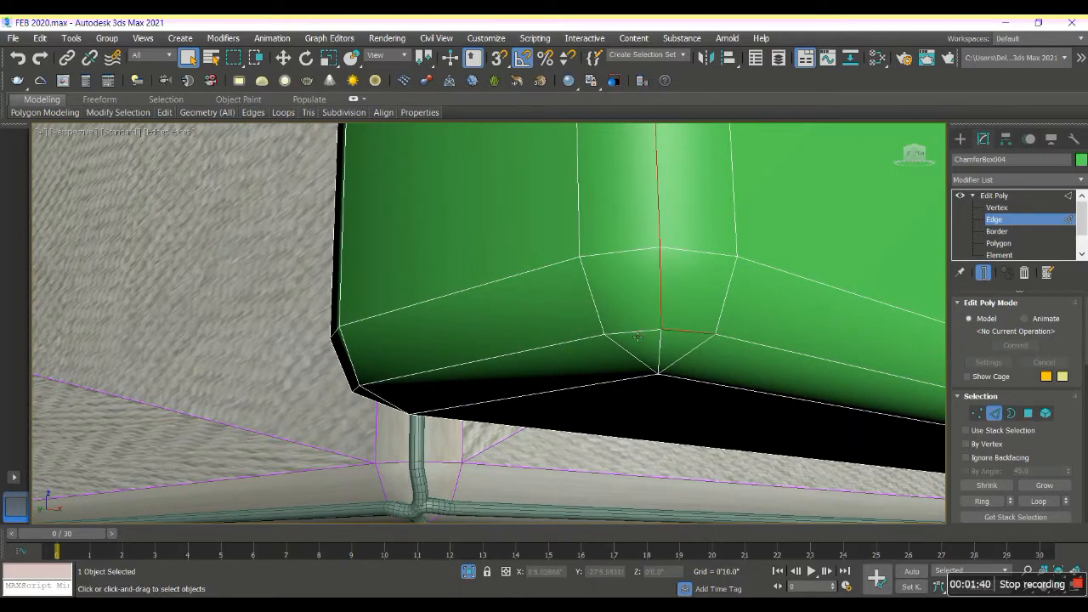
left_click(593, 339, "ctrl")
left_click(731, 340, "ctrl")
- Extend the edge selection around the inner front bottom corner and up the armrest's inner vertical corner
scroll(731, 341, "down", 4)
middle_click_drag(671, 347, 791, 381, "alt")
scroll(671, 376, "up", 3)
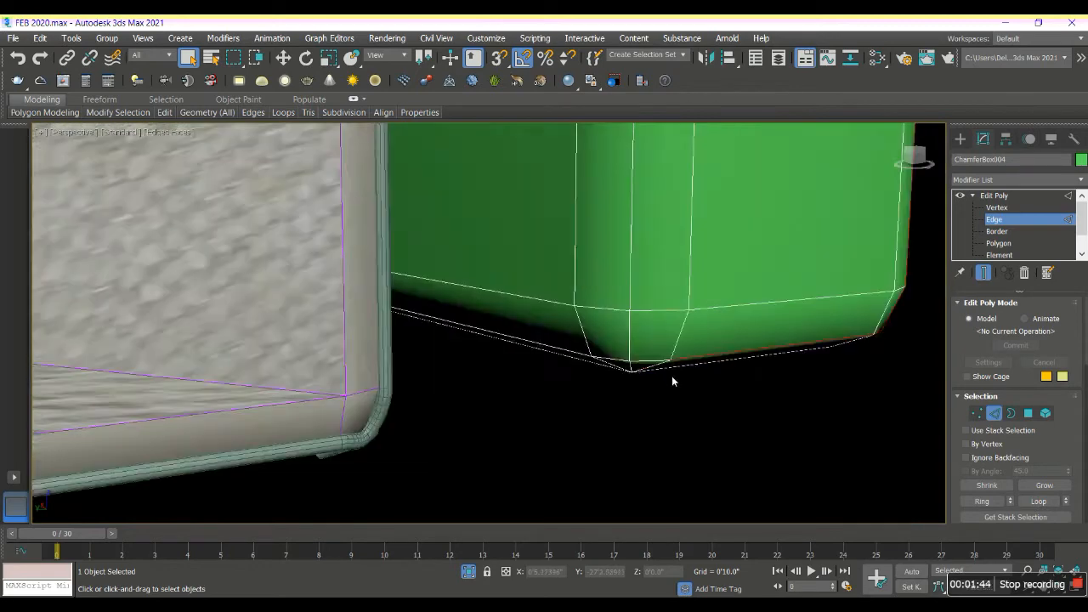
scroll(637, 347, "down", 1)
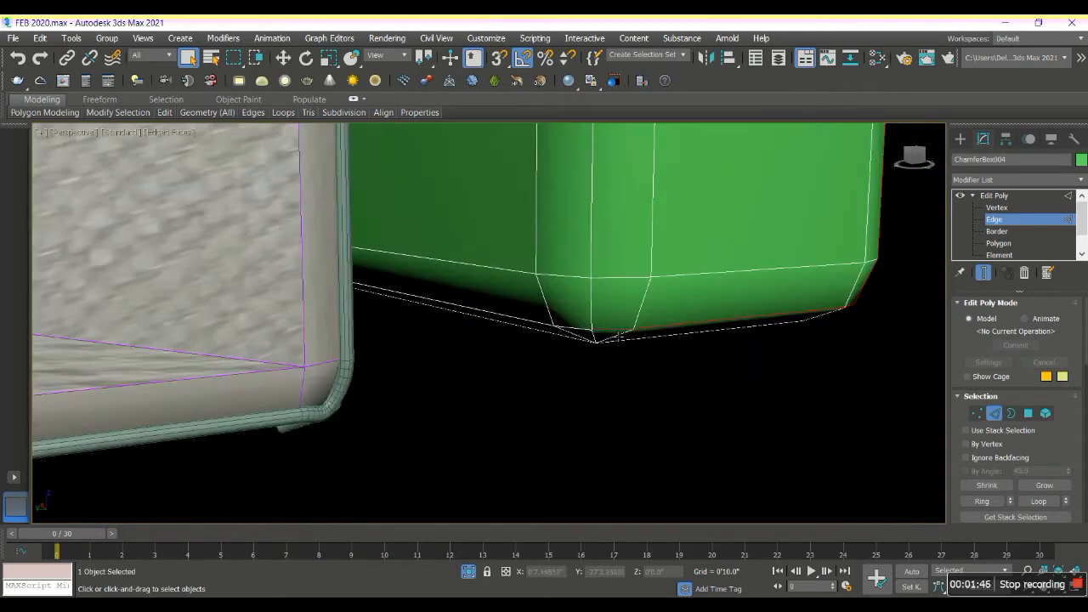
left_click(596, 320, "ctrl")
left_click(595, 261, "ctrl")
scroll(587, 337, "down", 3)
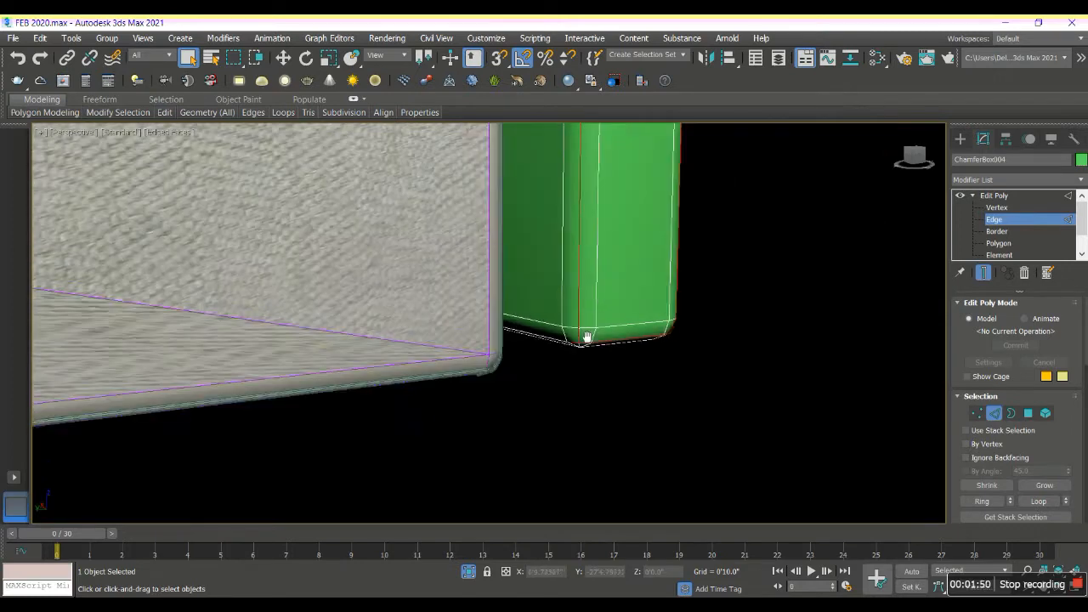
- Add the middle chamfer edge along the armrest's inner top side to the selection
middle_click_drag(588, 337, 558, 450)
scroll(558, 449, "down", 1)
scroll(562, 280, "down", 1)
middle_click_drag(569, 256, 575, 442)
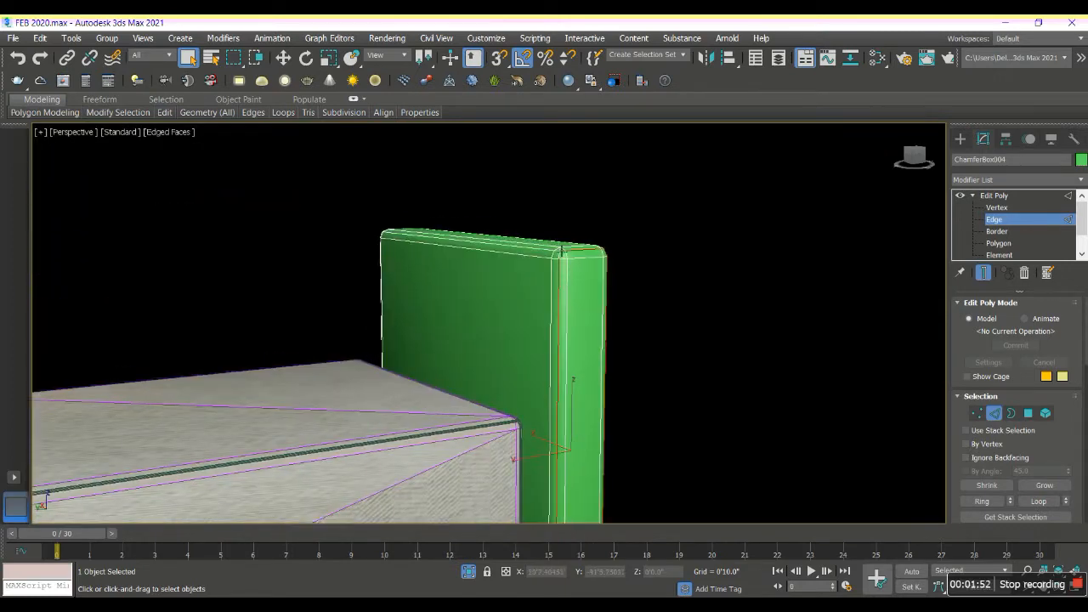
scroll(562, 250, "up", 4)
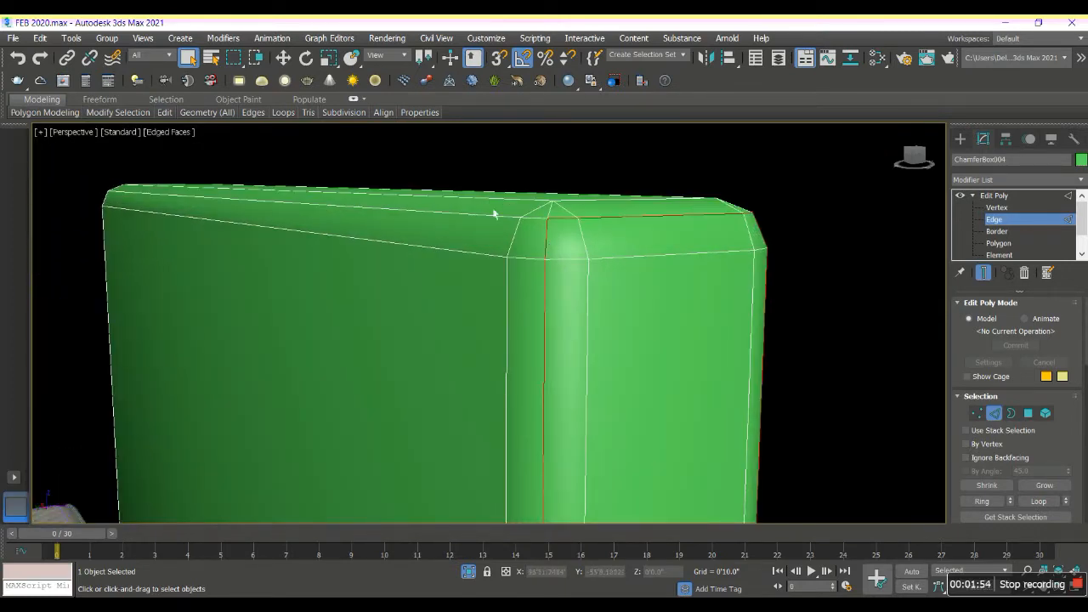
left_click(510, 222, "ctrl")
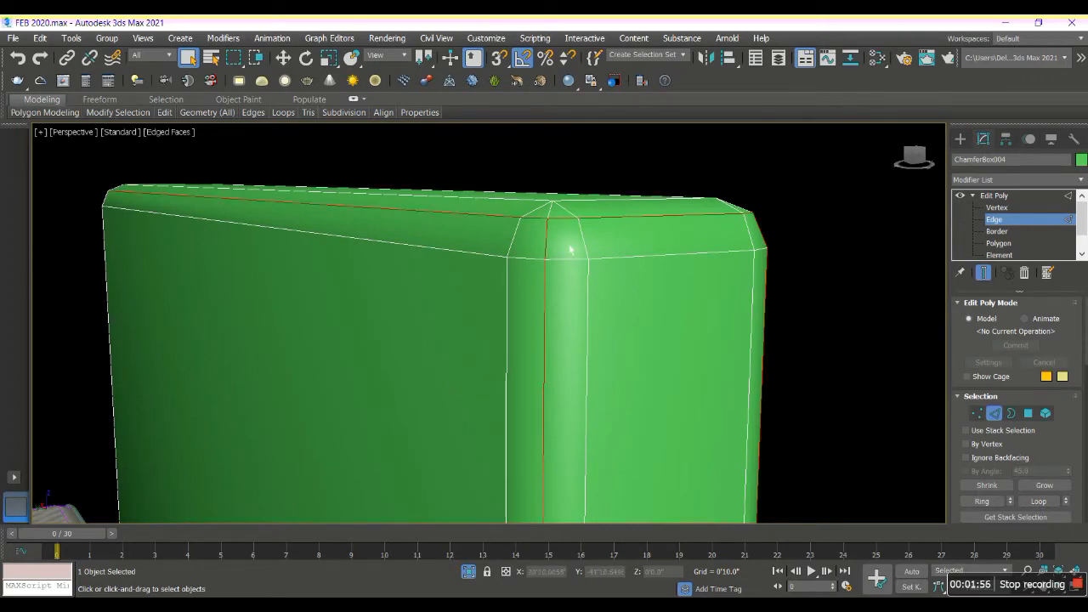
- Add the middle chamfer edges around the armrest's outer rear top corner and down its outer rear vertical corner to the selection
scroll(570, 249, "down", 3)
middle_click_drag(620, 327, 505, 364, "alt")
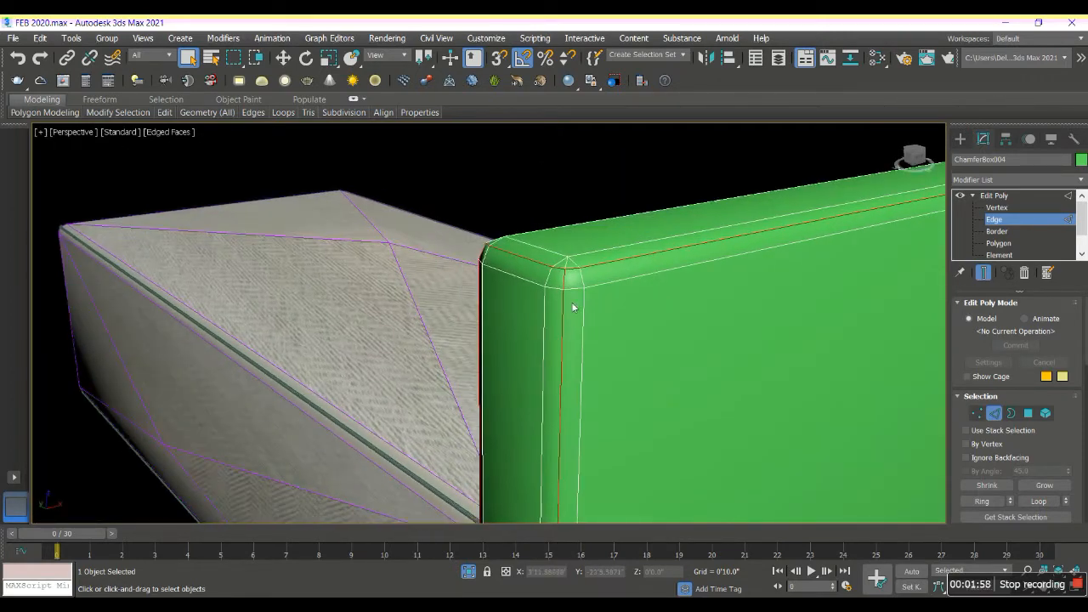
scroll(573, 307, "down", 5)
middle_click_drag(685, 369, 544, 350, "alt")
scroll(686, 327, "up", 2)
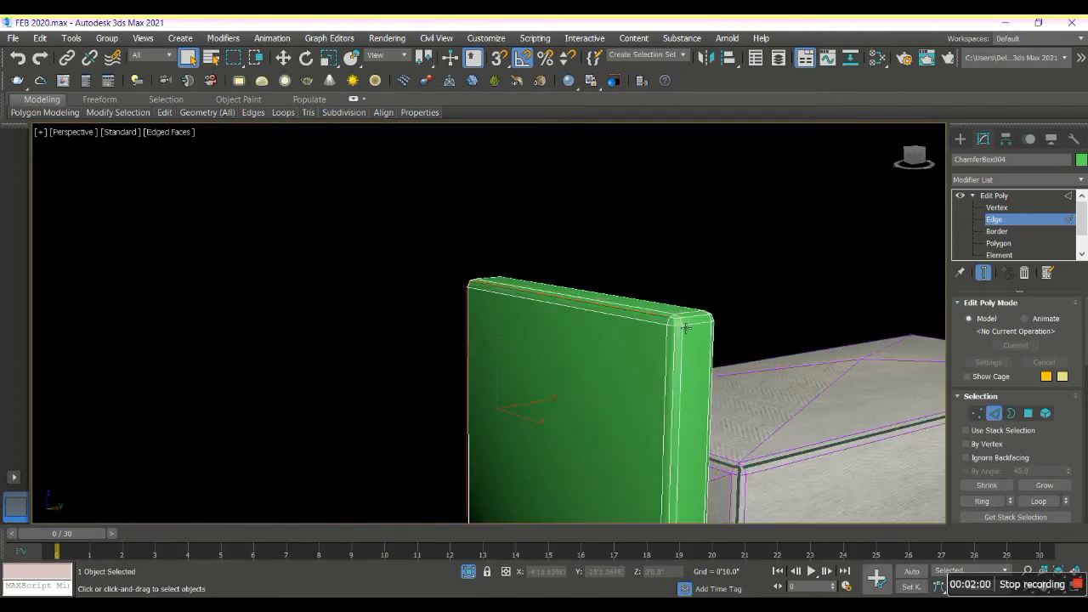
scroll(685, 327, "up", 5)
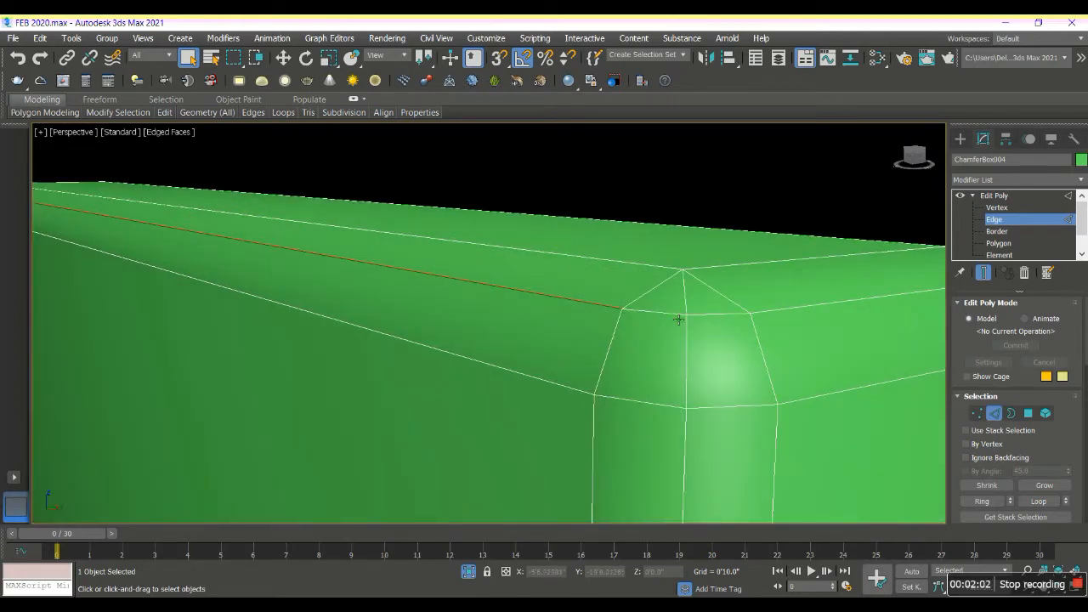
scroll(689, 340, "down", 5)
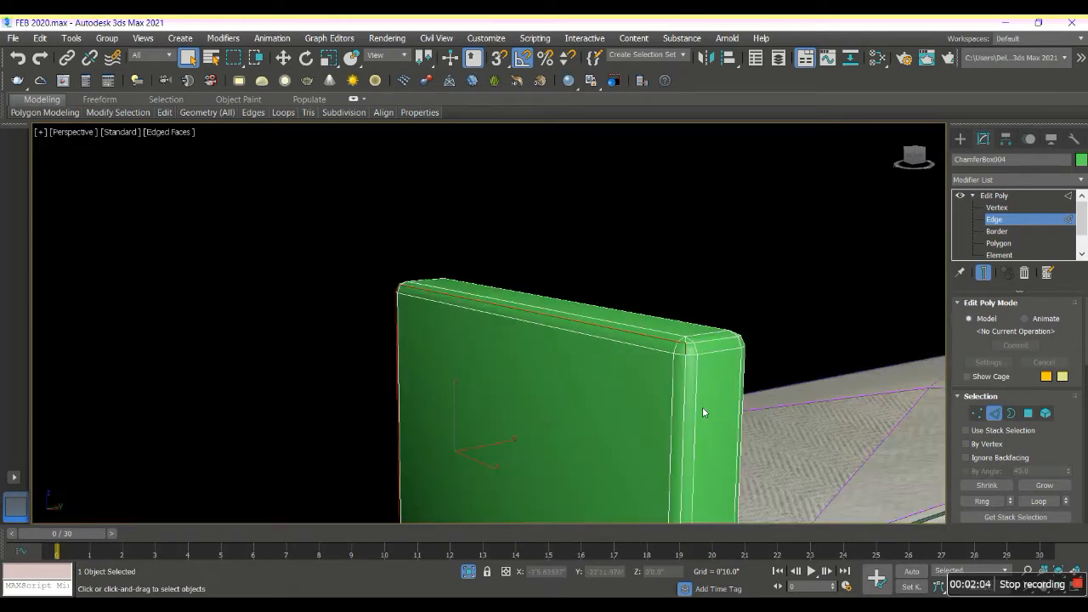
scroll(688, 413, "down", 5)
- Extend the edge selection around the armrest's outer rear bottom corner
scroll(752, 340, "up", 6)
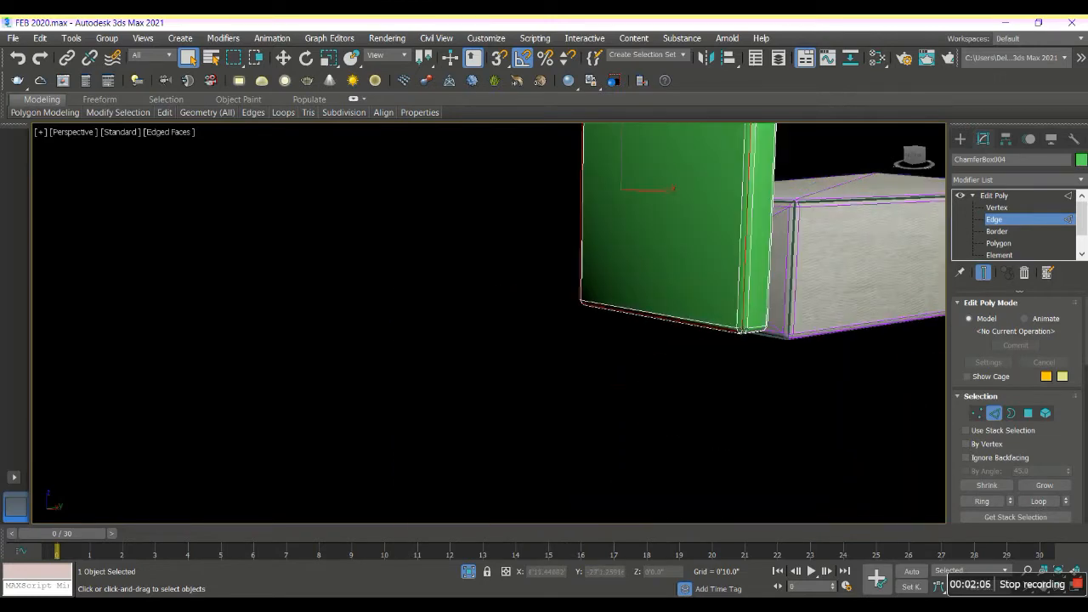
scroll(755, 345, "up", 3)
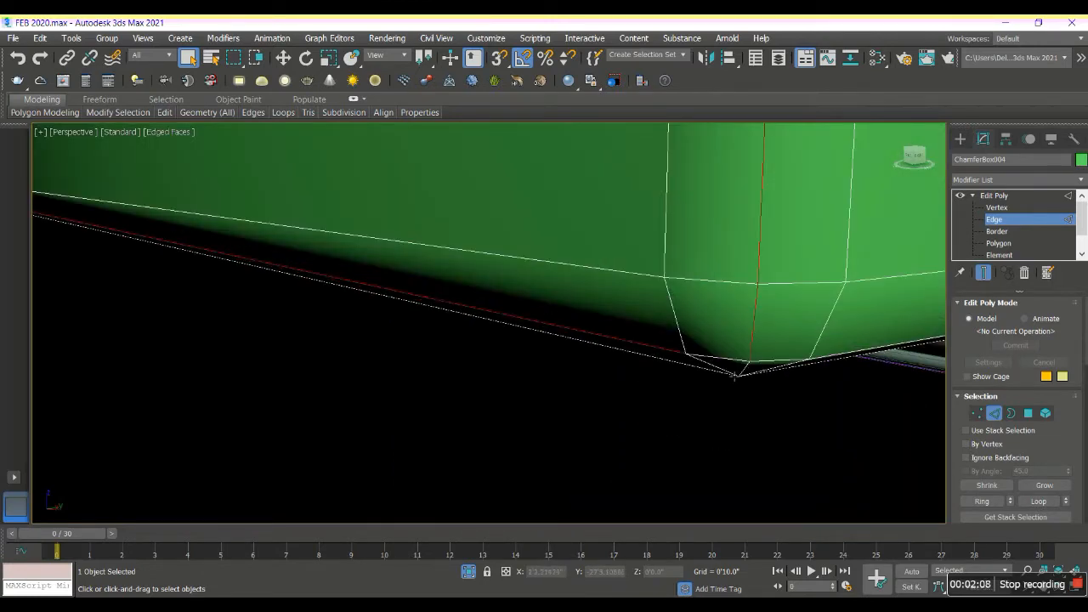
scroll(730, 366, "down", 8)
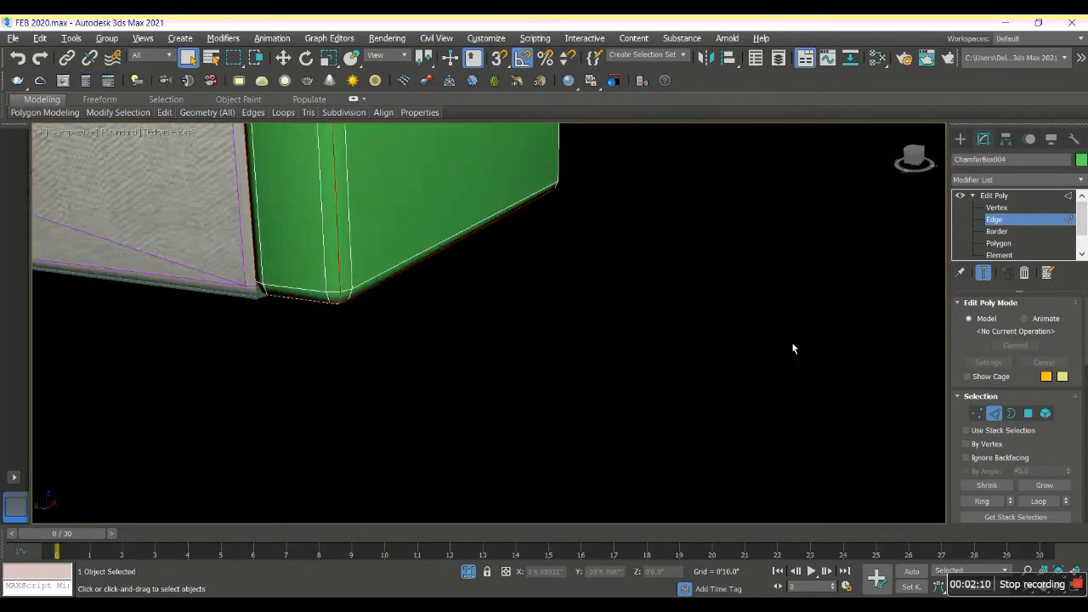
- Create a Smooth-type shape from the selected armrest edges
scroll(692, 348, "up", 3)
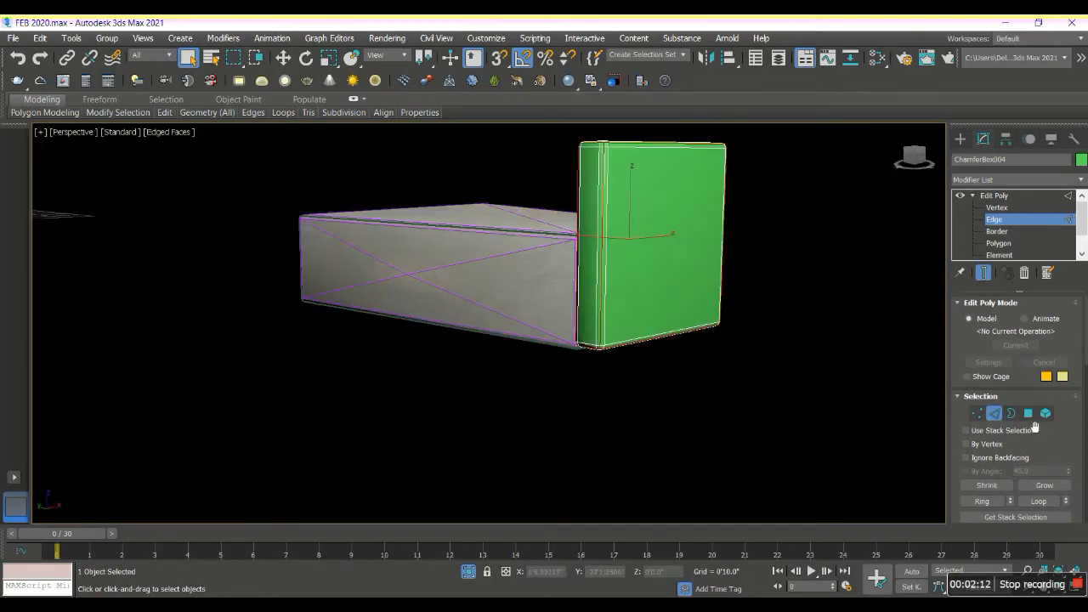
left_click(990, 302)
left_click(979, 318)
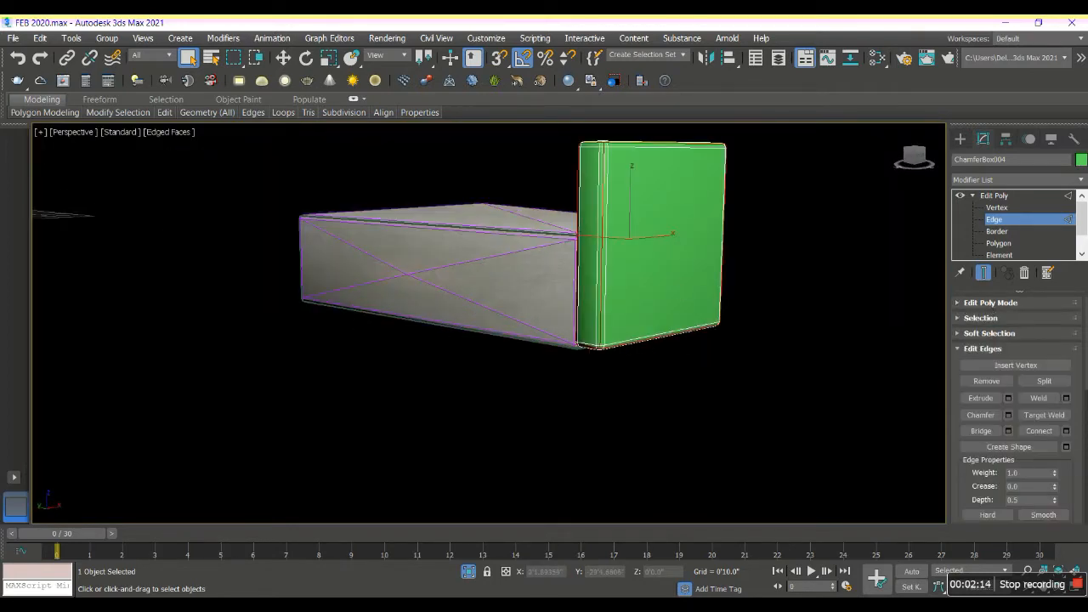
left_click(1066, 447)
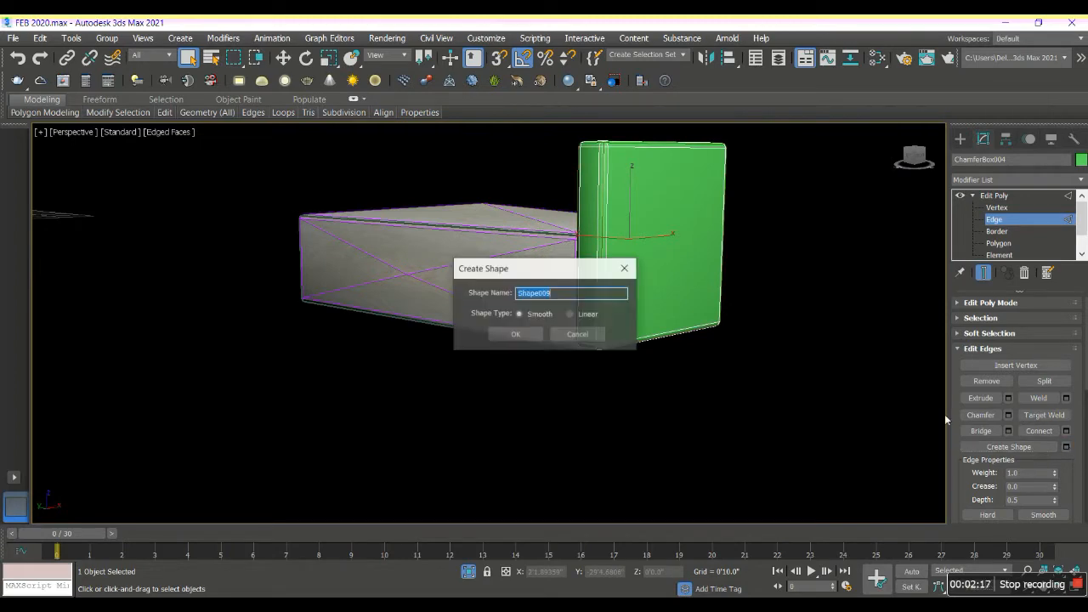
left_click(512, 336)
- Leave edge editing, select the new armrest spline, and enable it in the renderer and viewport
scroll(571, 212, "up", 8)
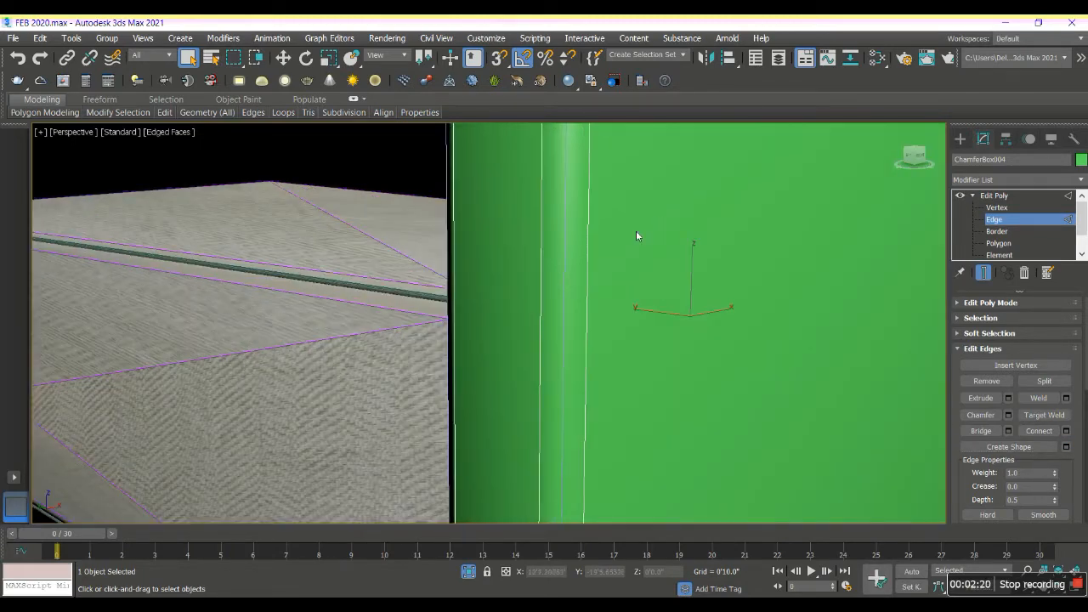
left_click(993, 195)
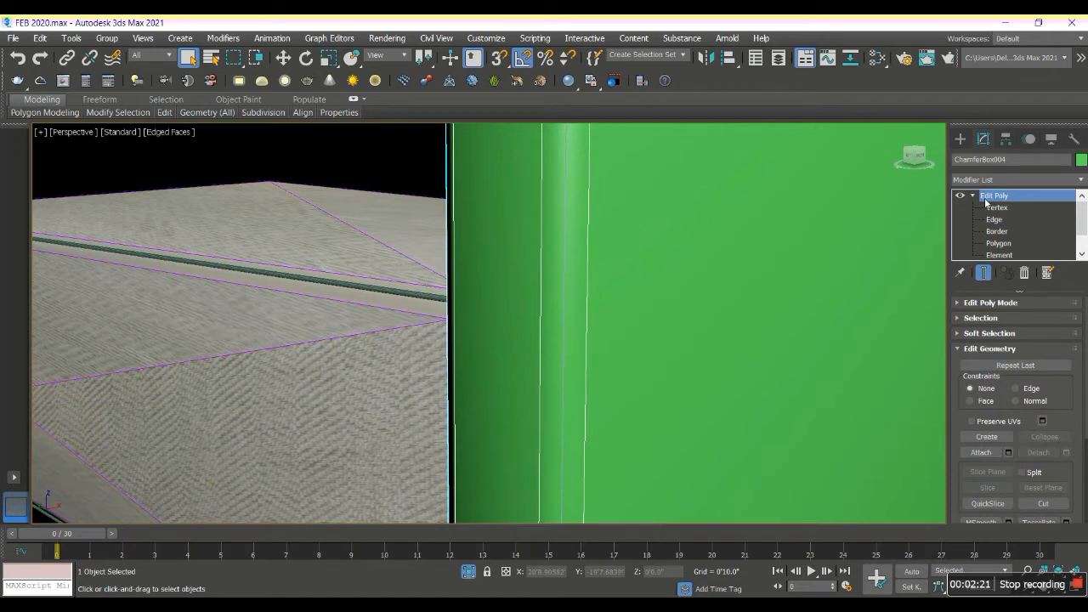
left_click(566, 267)
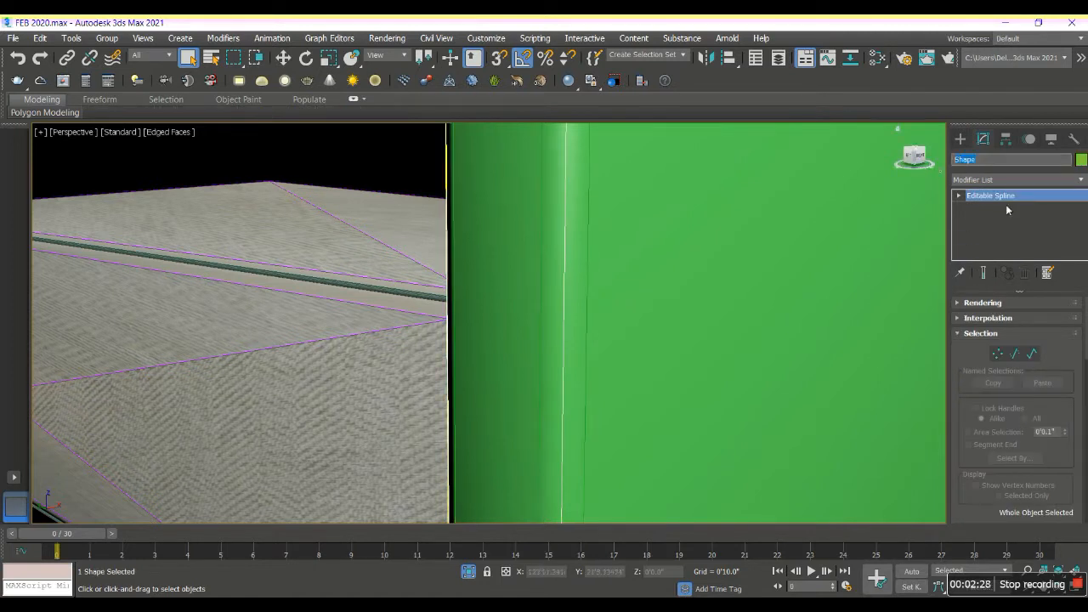
left_click(983, 302)
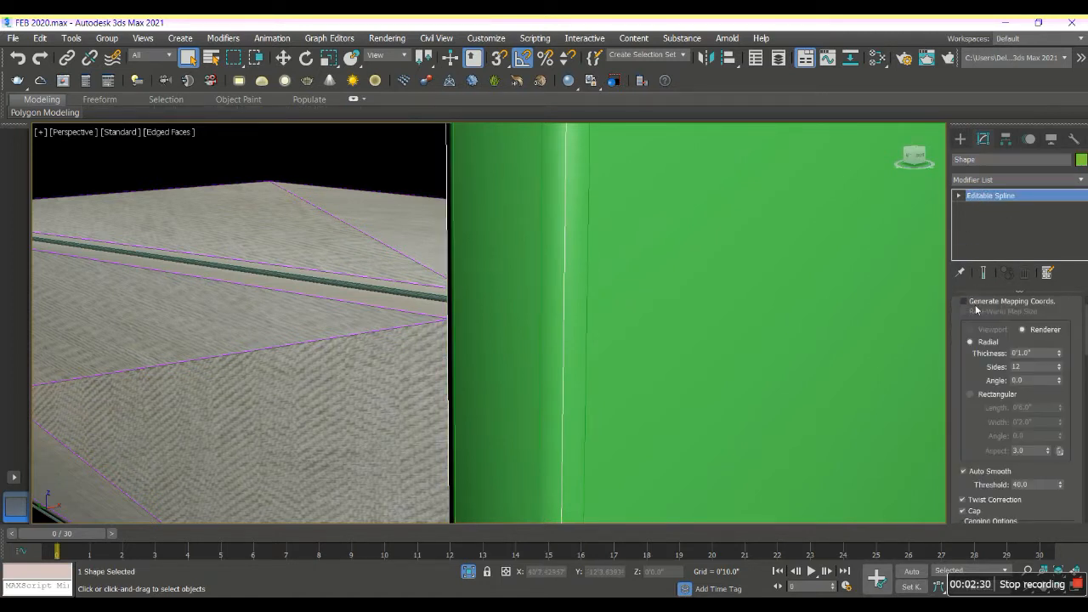
scroll(975, 315, "up", 2)
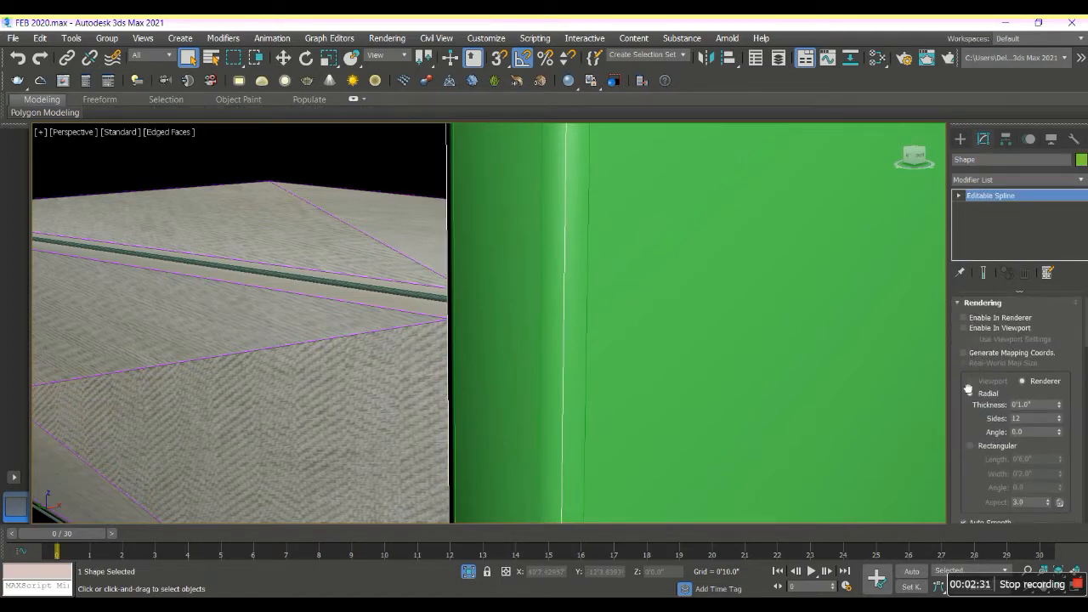
left_click(964, 328)
scroll(809, 336, "down", 5)
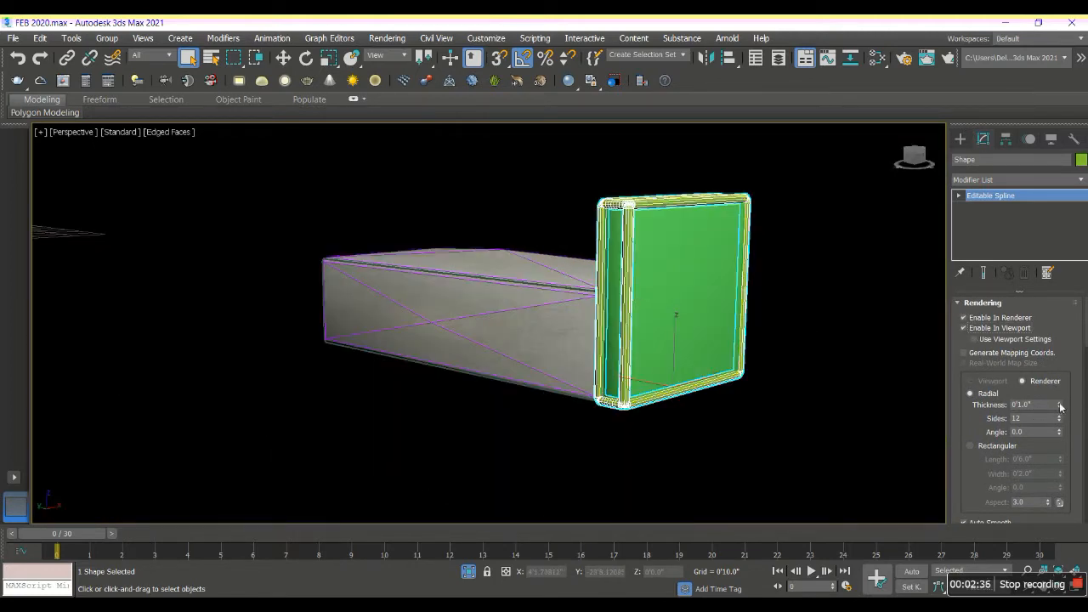
- Set the armrest spline's radial thickness to 0'0.24" and turn off the edged-faces display
left_click_drag(1060, 407, 1059, 452)
key("F4")
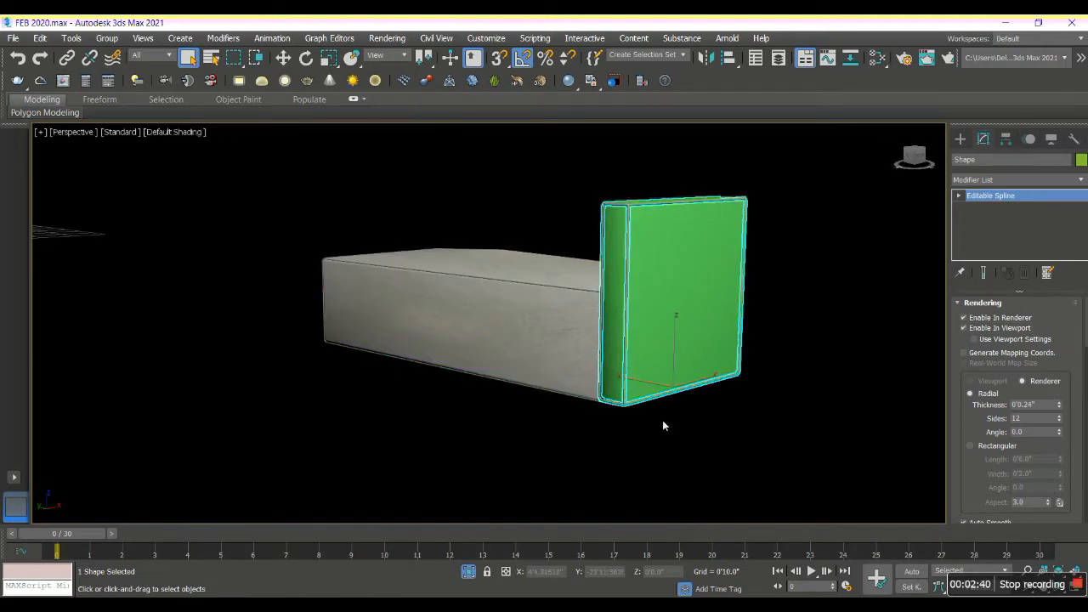
left_click(831, 386)
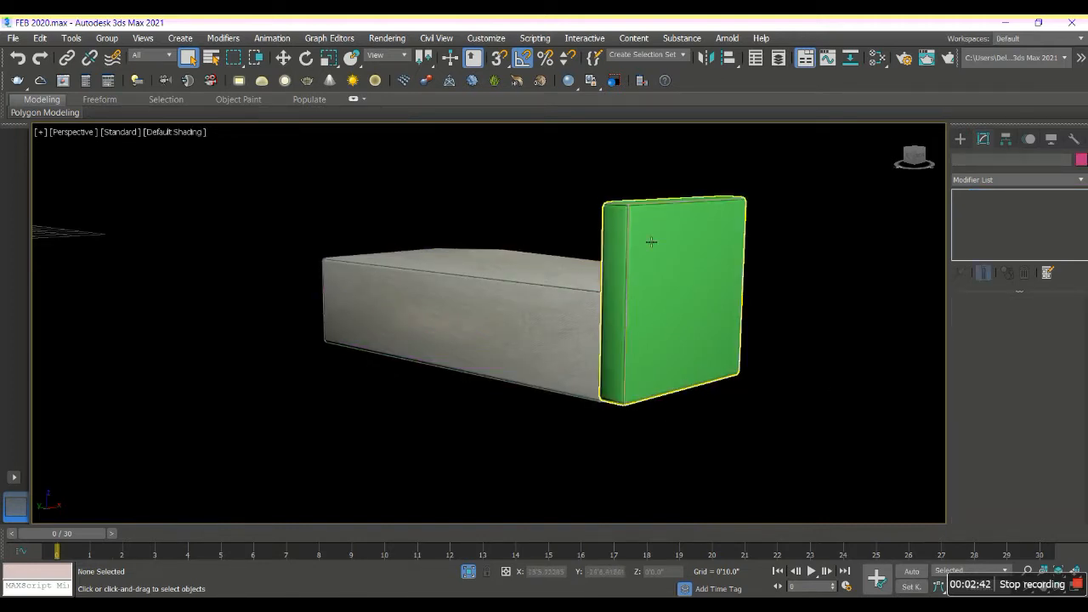
- Set the armrest piping spline's interpolation to 30 steps with Adaptive off
scroll(651, 242, "up", 5)
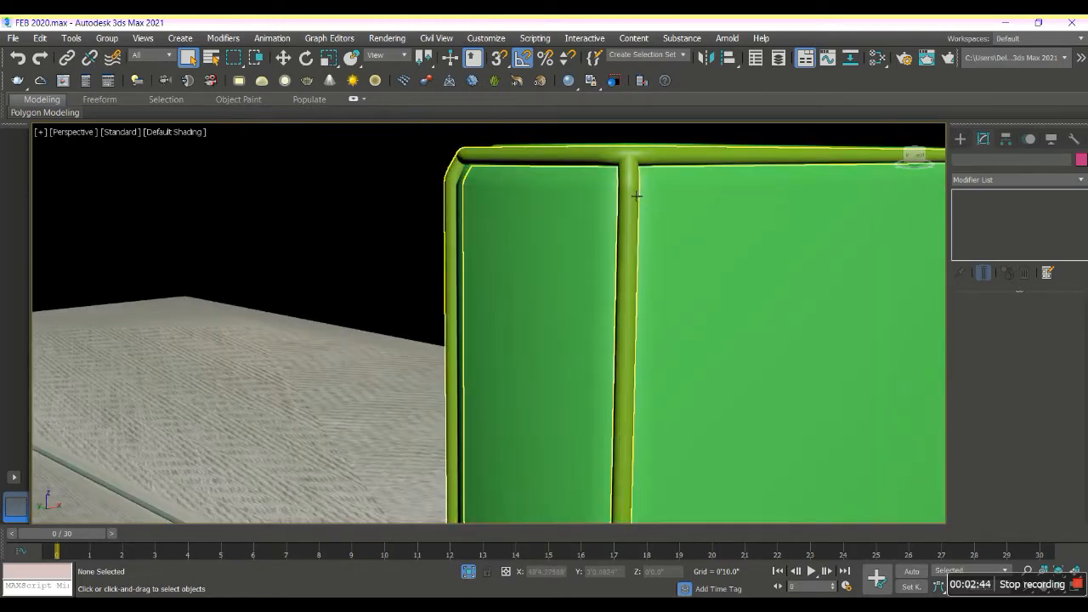
left_click(637, 196)
scroll(1046, 464, "down", 5)
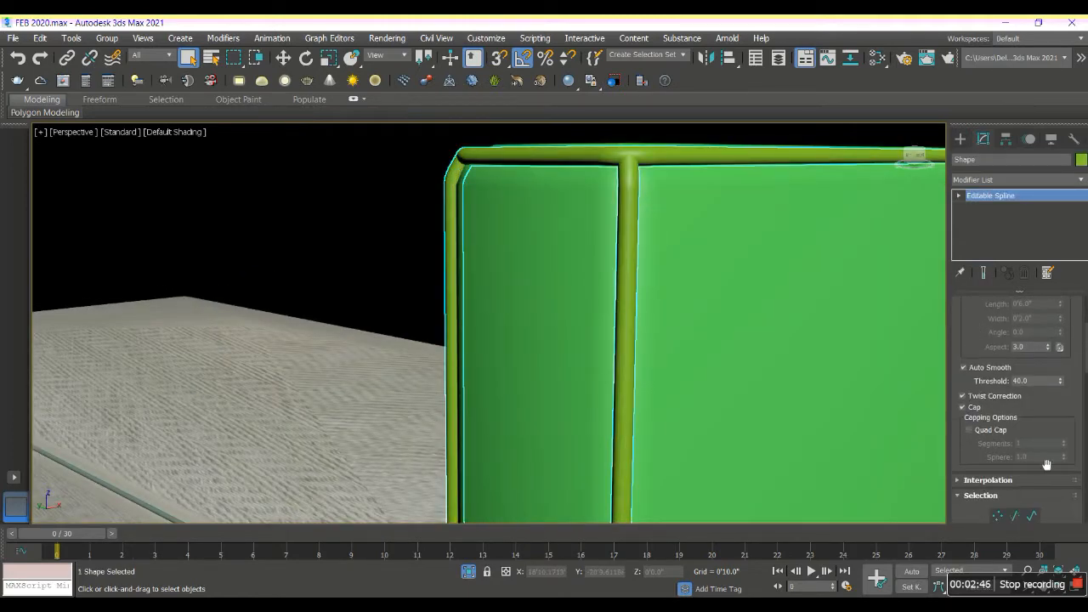
left_click(995, 481)
left_click_drag(1053, 461, 1053, 457)
left_click(998, 485)
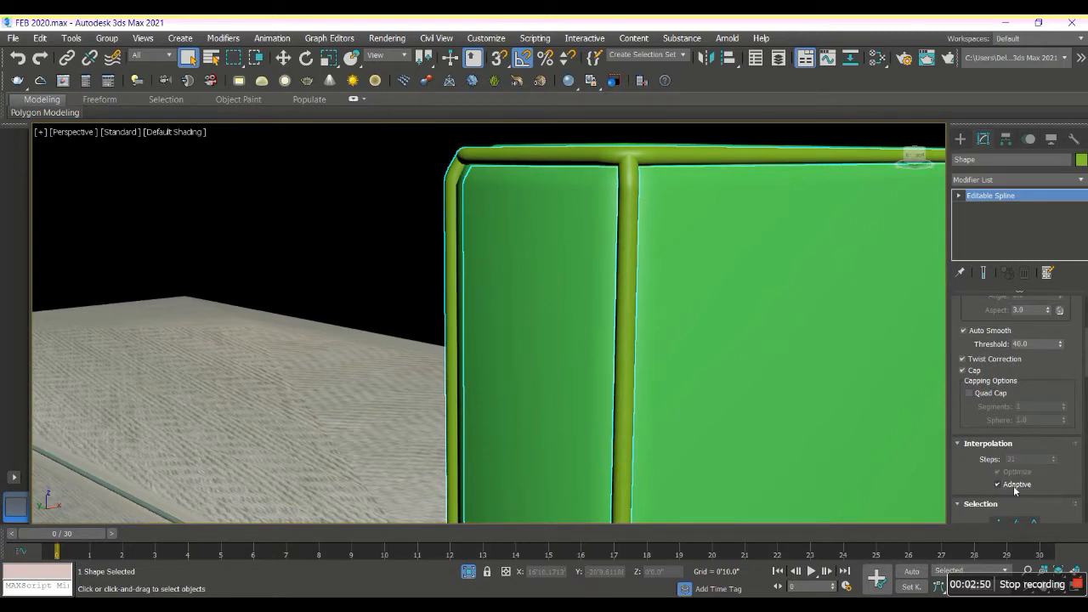
left_click(1015, 486)
- Set the armrest piping's radial sides to 100 and deselect it
scroll(1065, 445, "up", 5)
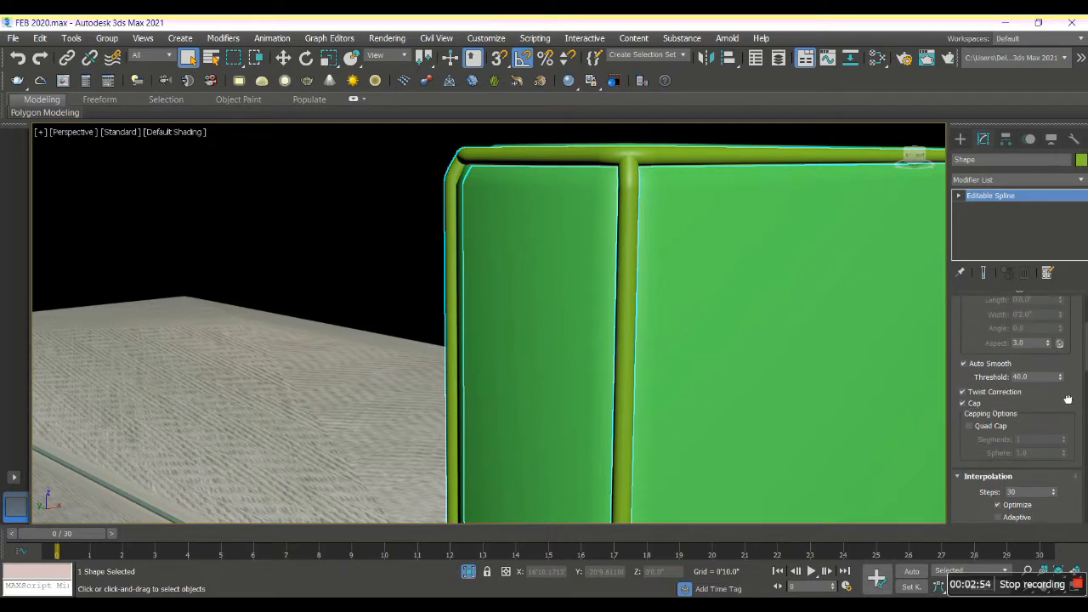
left_click(1059, 360)
left_click_drag(1063, 370, 688, 245)
scroll(688, 244, "down", 6)
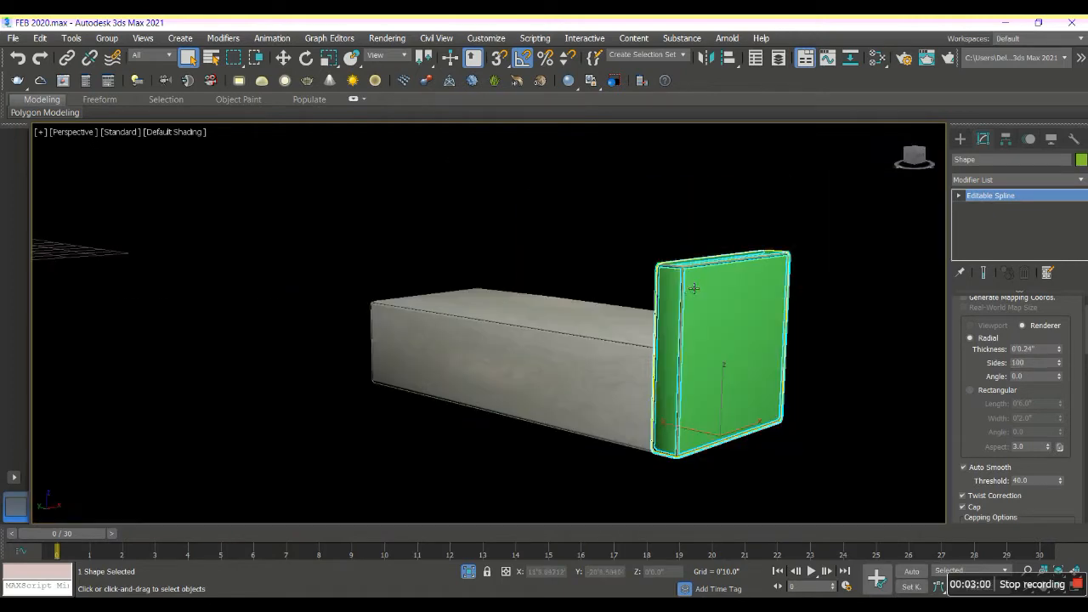
left_click(893, 347)
- Select the armrest and its piping together and move them slightly down along the Z axis
middle_click_drag(793, 371, 796, 357, "alt")
scroll(676, 398, "up", 4)
left_click(677, 398)
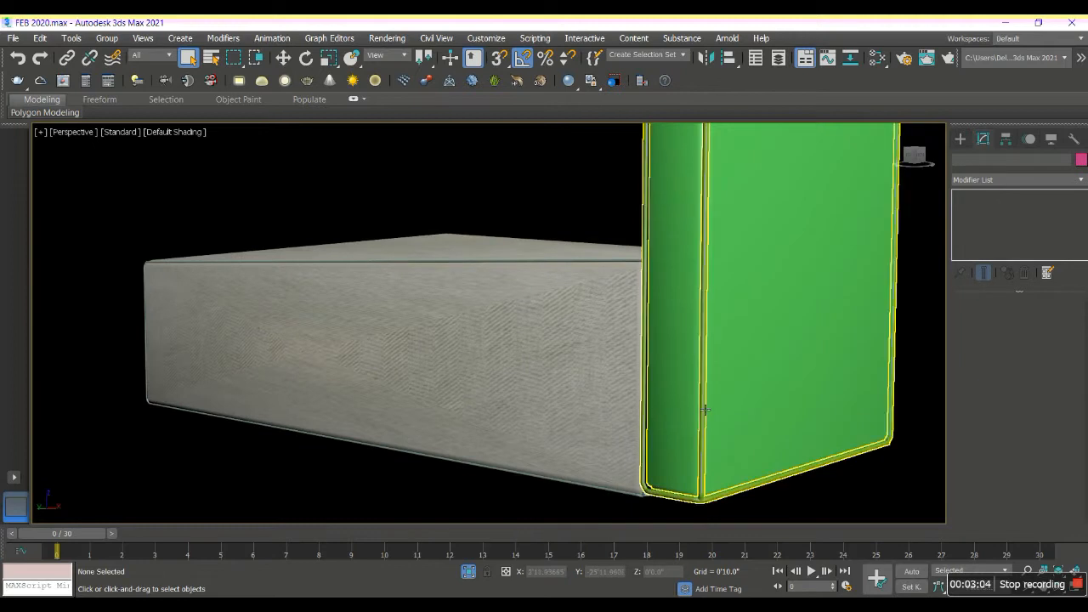
left_click(693, 408, "ctrl")
key("w")
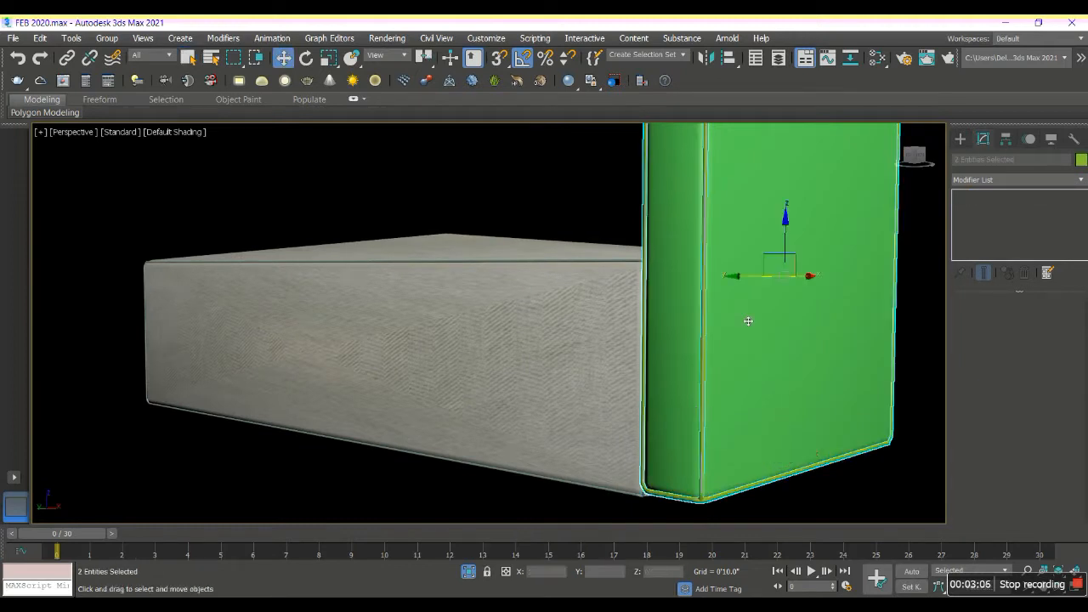
left_click_drag(785, 247, 787, 252)
- Assign the herringbone fabric VRayMtl, Material #436415, to the armrest and its piping
left_click(790, 328)
left_click(707, 329, "ctrl")
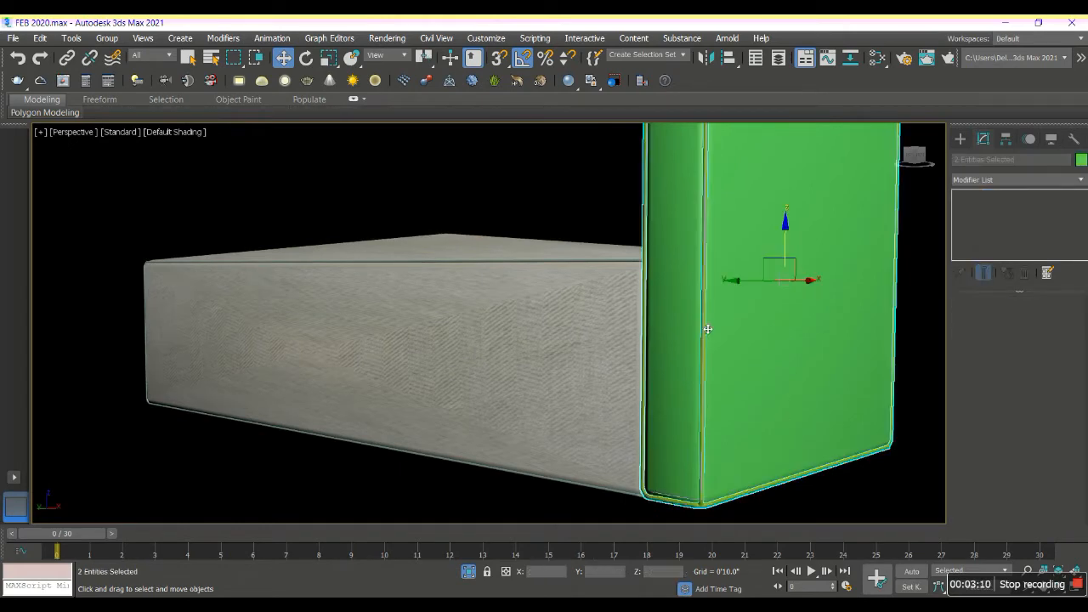
key("n")
key("n")
key("m")
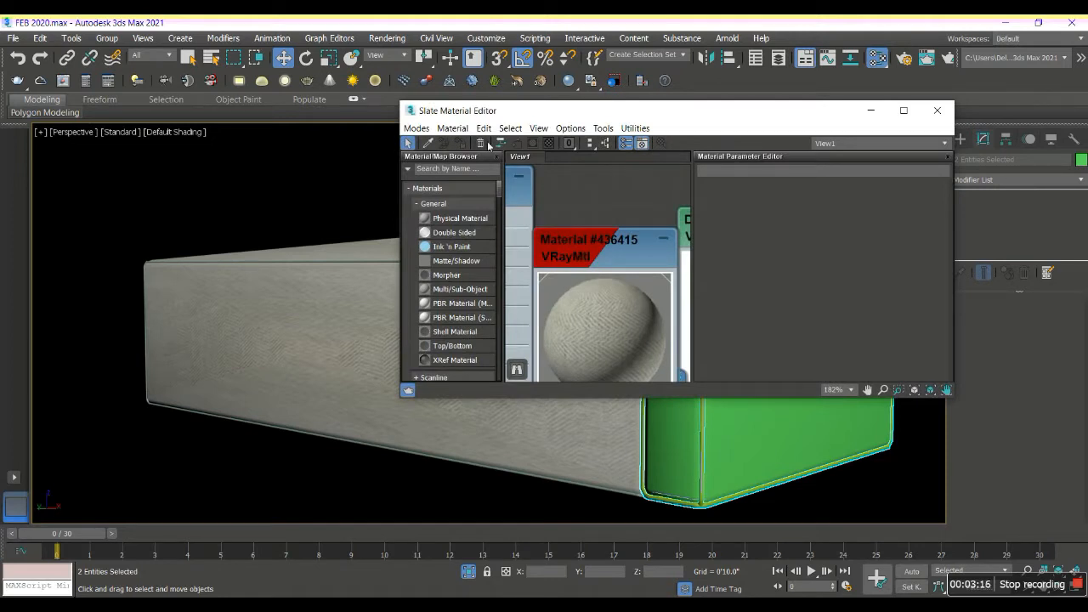
left_click_drag(588, 258, 636, 200)
double_click(635, 201)
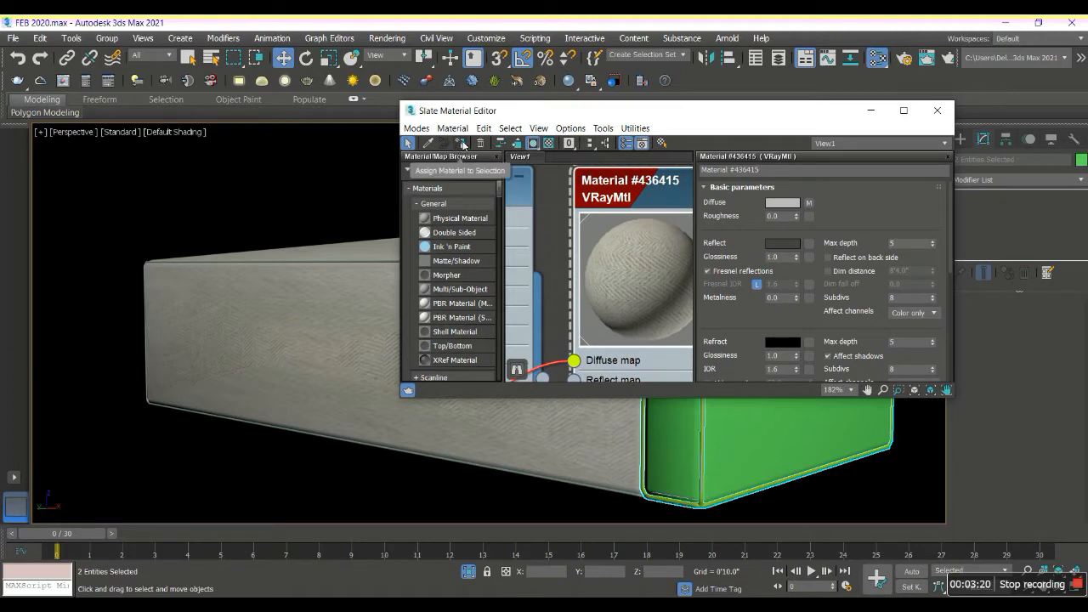
left_click(462, 145)
left_click(936, 111)
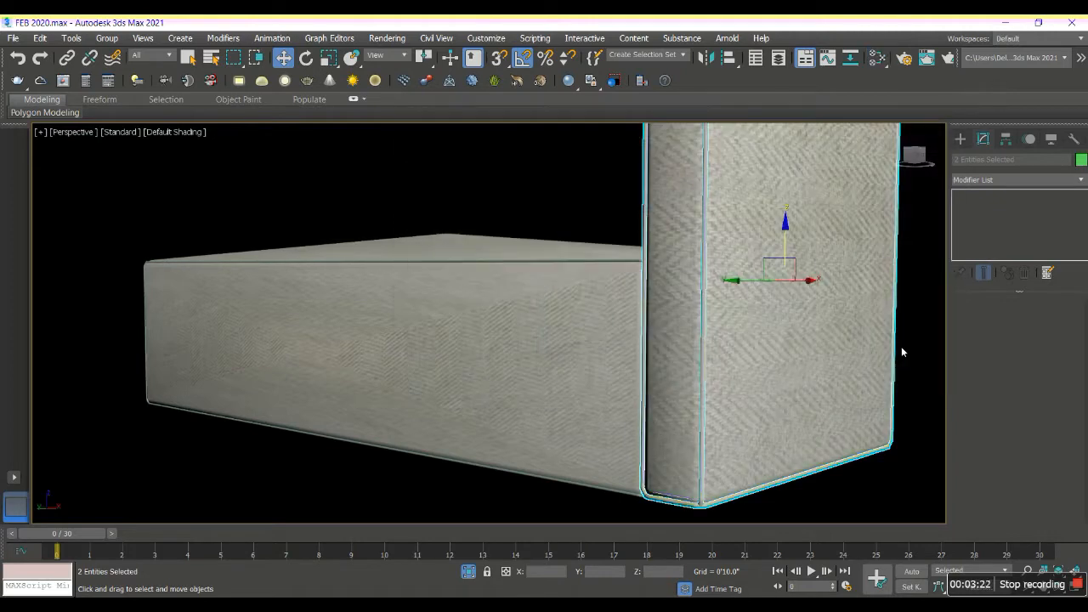
- Select only the armrest's piping spline and turn on Generate Mapping Coords
left_click(805, 368)
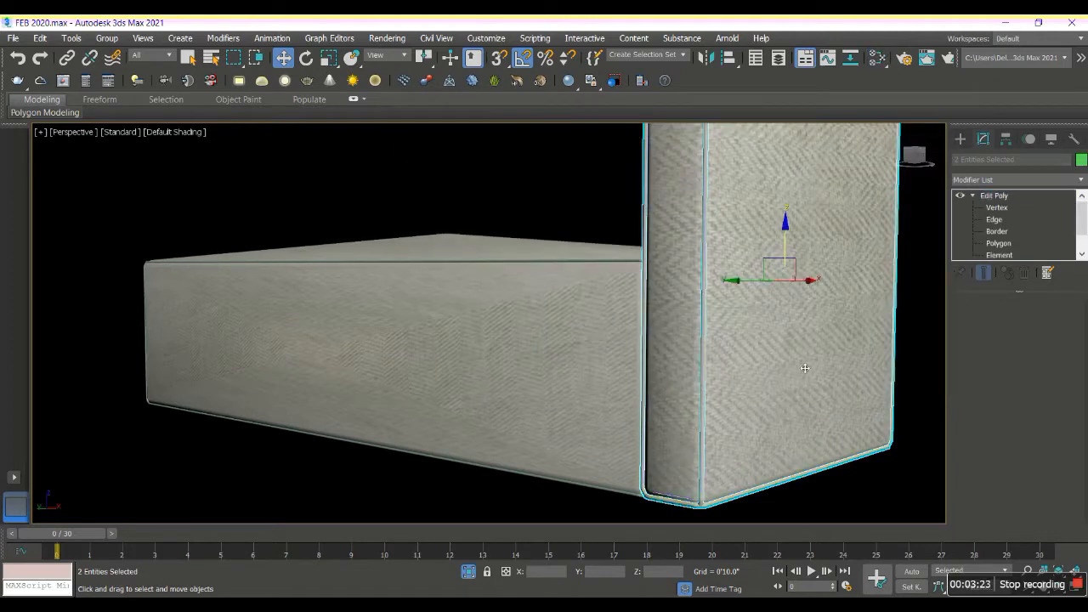
left_click(705, 361, "ctrl")
left_click(709, 346)
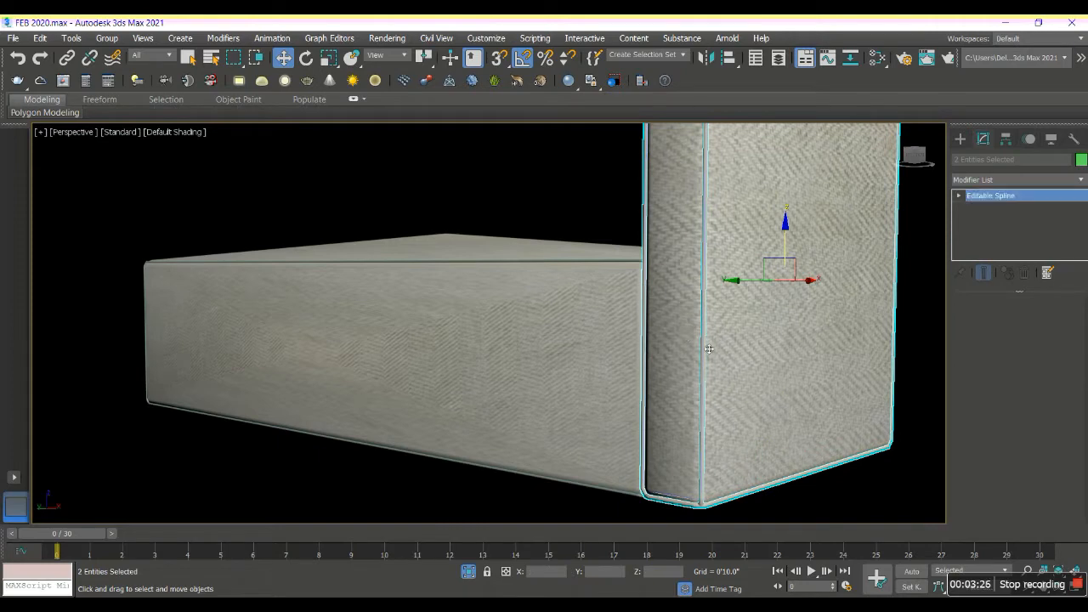
left_click(965, 353)
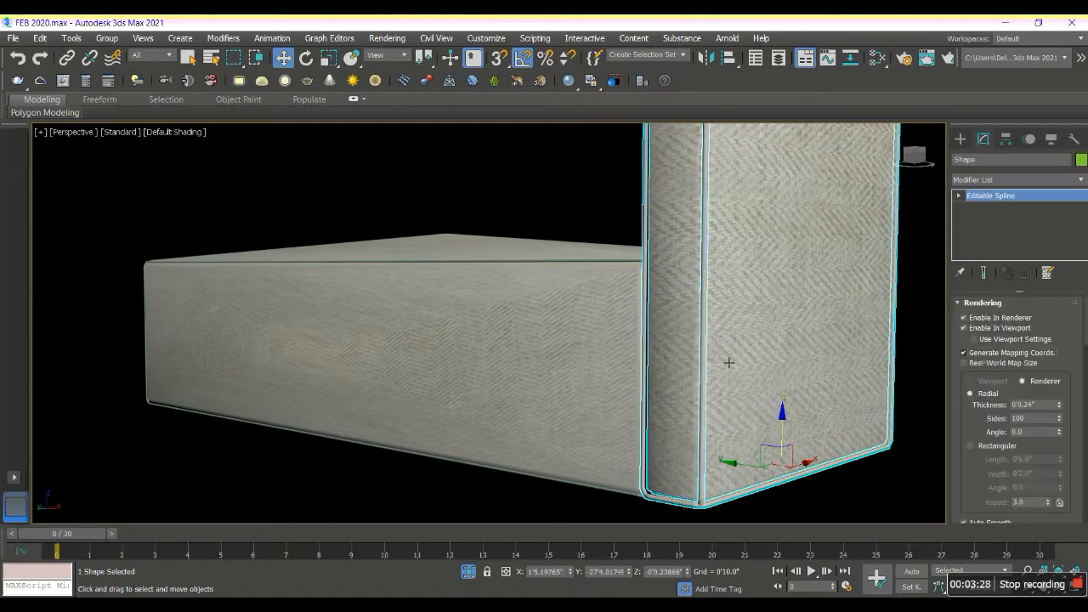
- Add a UVW Map modifier to the armrest's piping and choose Box mapping
scroll(714, 374, "up", 10)
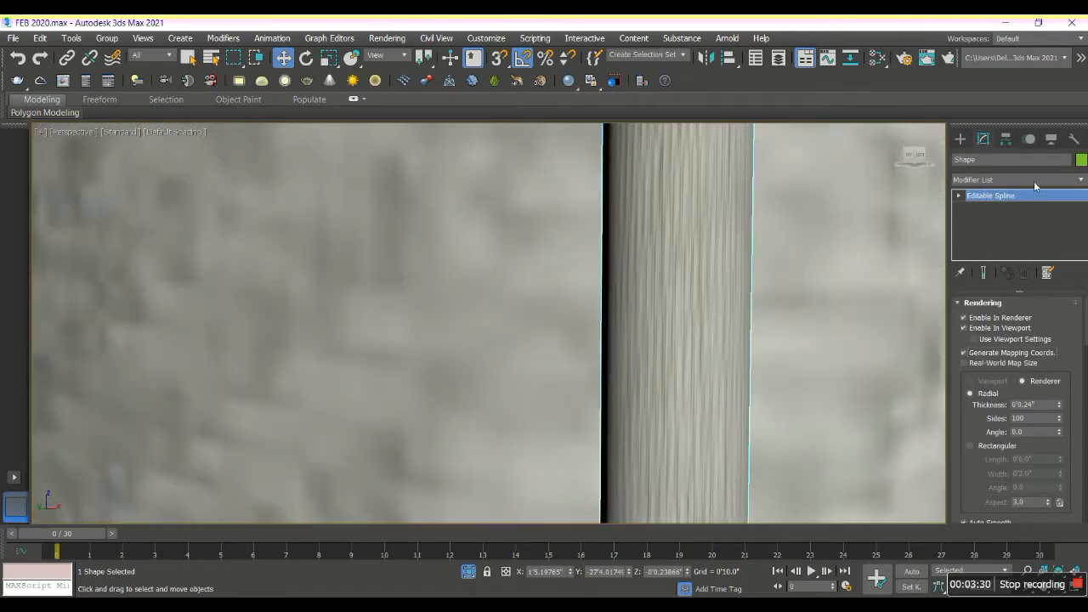
left_click(1034, 182)
key("u")
key("u")
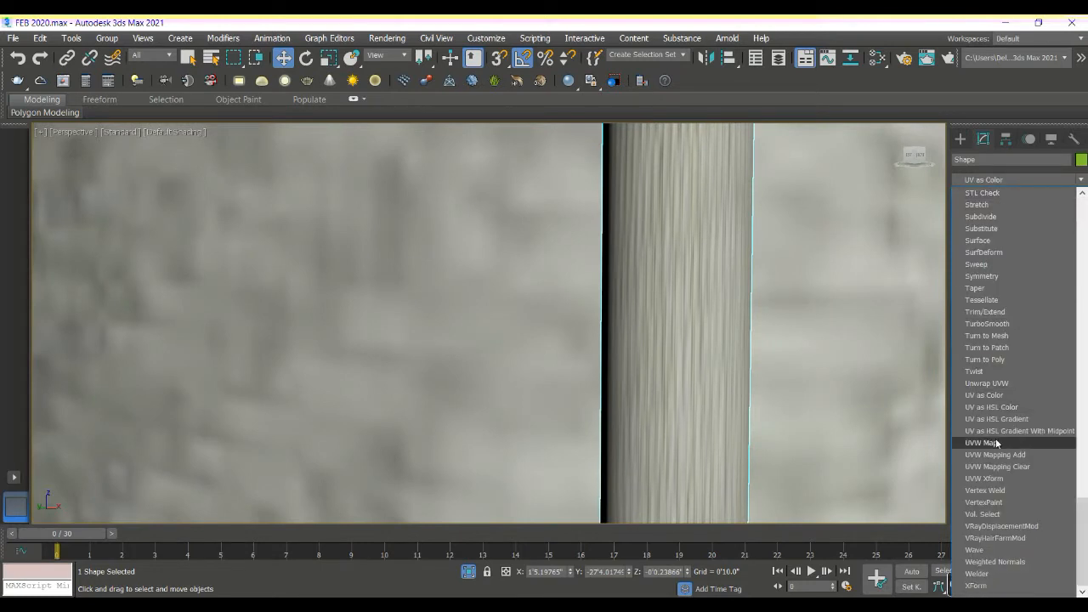
left_click(995, 440)
left_click(994, 382)
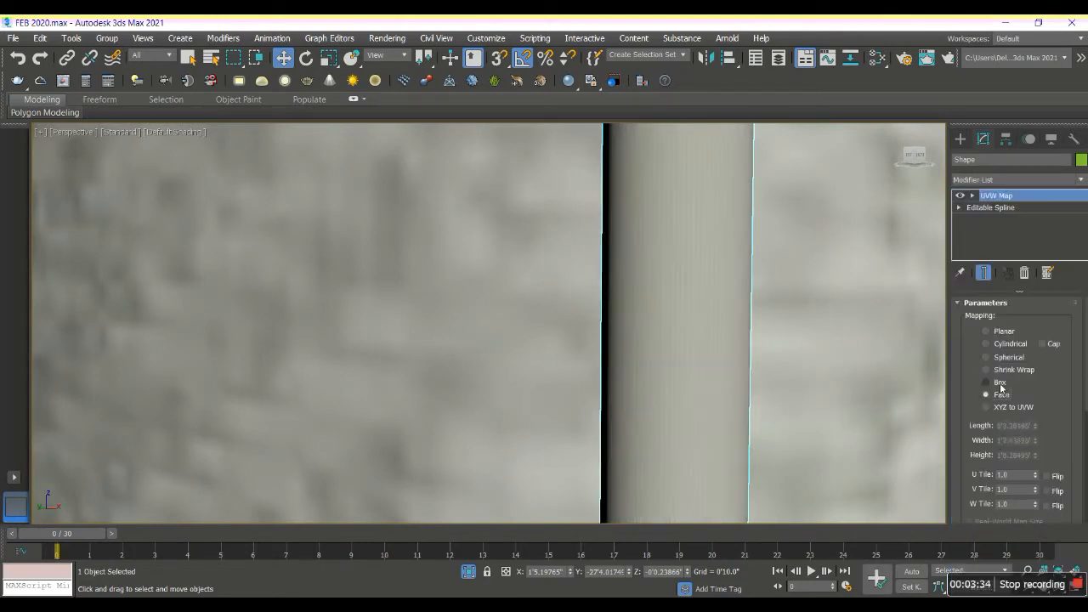
- Set the armrest piping's UVW Map tiling to U 3.61 and V 5.44
mouse_move(1036, 479)
left_mouse_down()
mouse_move(1042, 490)
mouse_move(903, 291)
left_mouse_up()
scroll(876, 350, "down", 10)
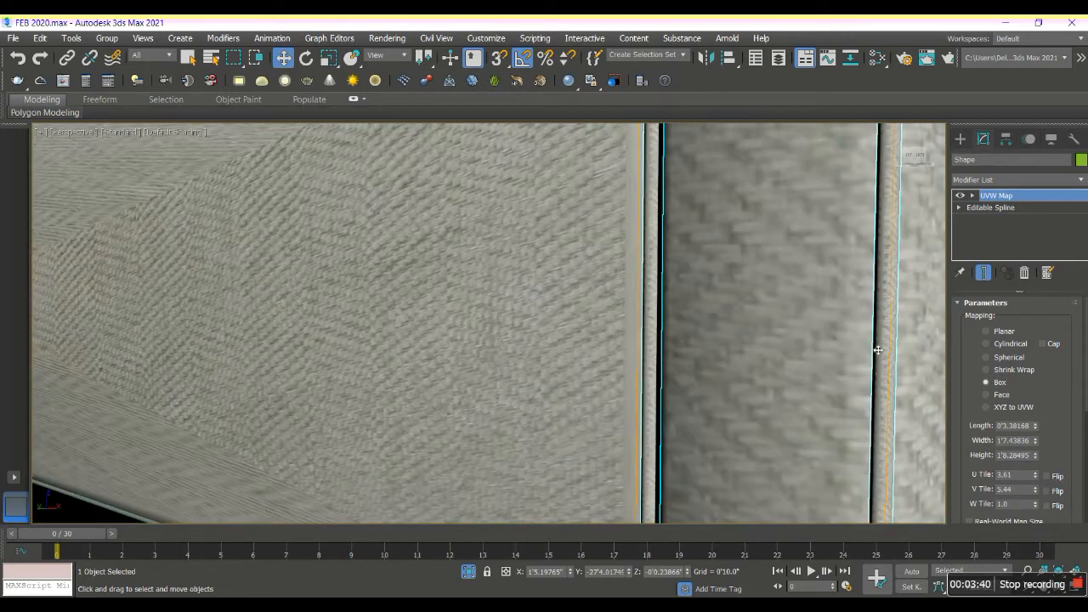
- Select the armrest together with its piping and copy both to the opposite end of the seat
left_click(815, 291, "ctrl")
scroll(807, 298, "down", 4)
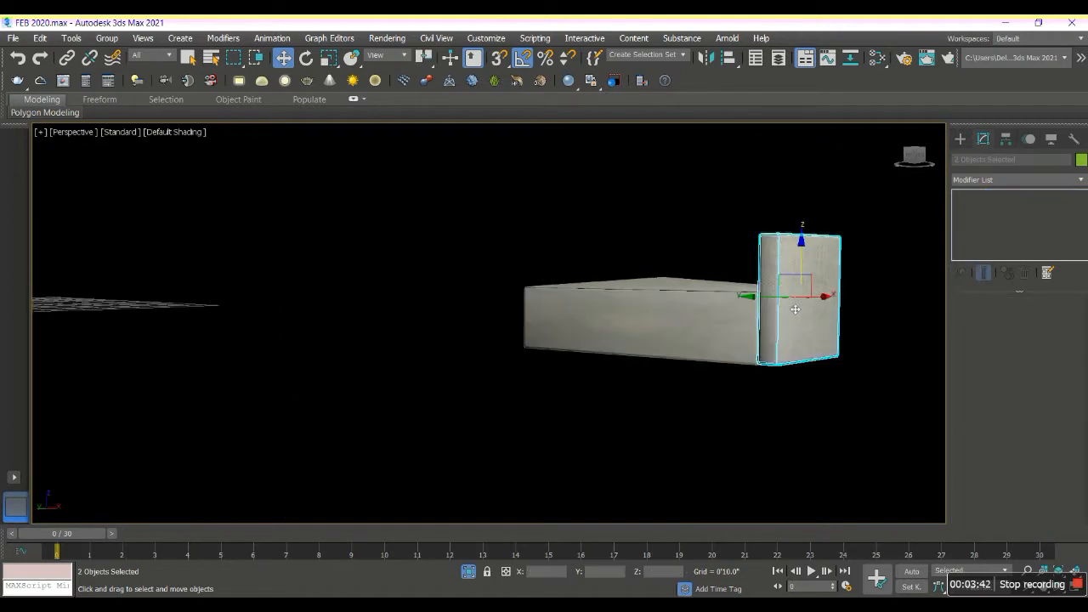
mouse_move(783, 303)
left_mouse_down("shift")
mouse_move(532, 284)
mouse_move(546, 279)
mouse_move(518, 267)
mouse_move(544, 280)
left_mouse_up("shift")
left_click(548, 372)
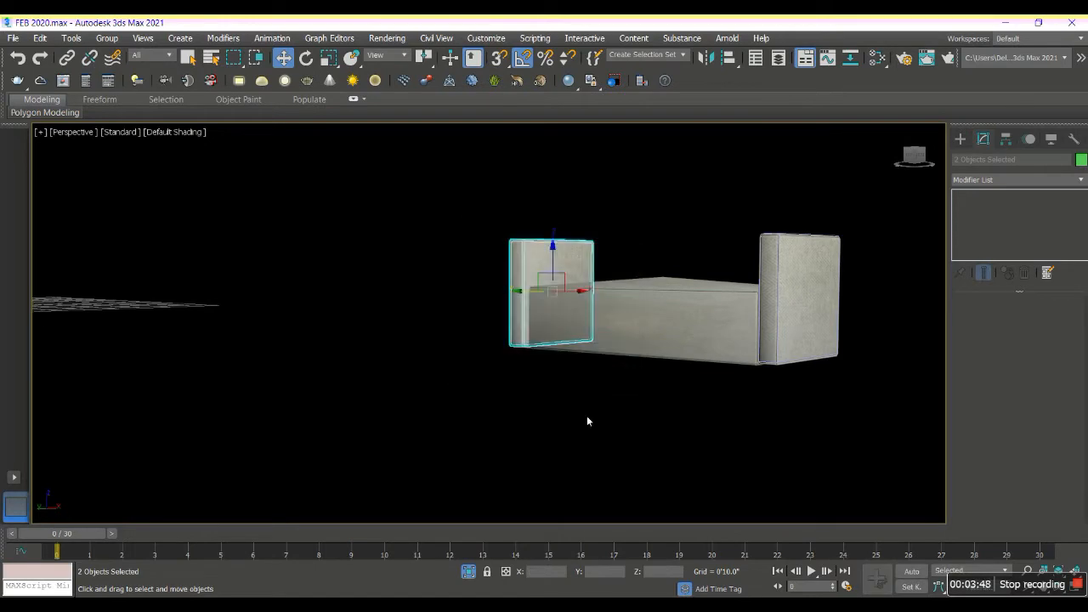
scroll(655, 374, "down", 1)
left_click(655, 376)
- Inspect the seat and both armrests from different distances and angles and check the reference image
middle_click_drag(655, 377, 651, 394, "alt")
middle_click_drag(843, 316, 724, 337)
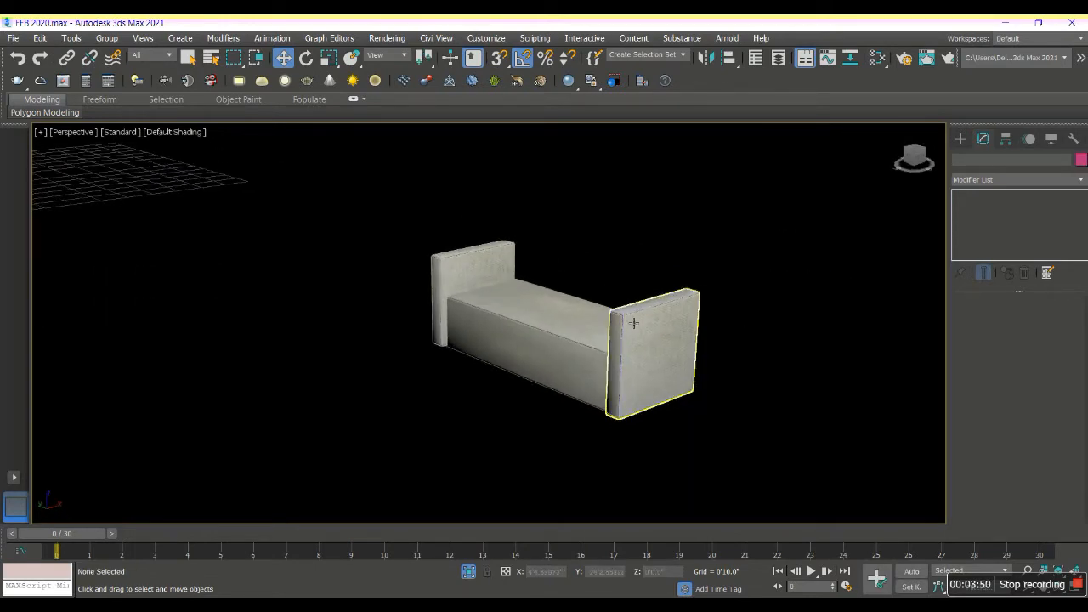
scroll(635, 313, "up", 5)
scroll(635, 313, "down", 2)
scroll(625, 336, "up", 3)
scroll(612, 361, "down", 6)
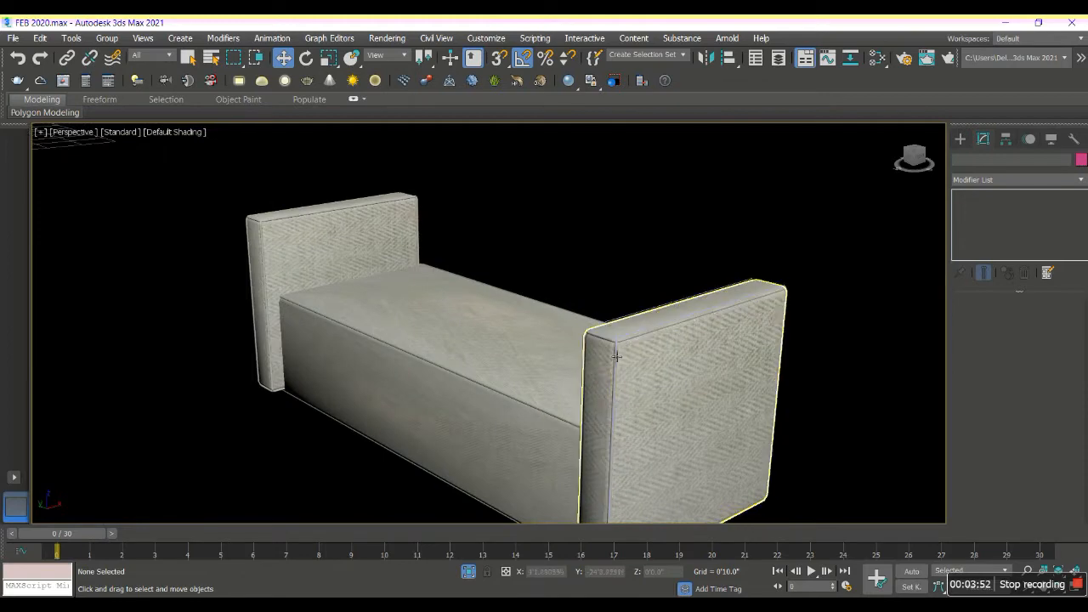
middle_click_drag(611, 361, 633, 344, "alt")
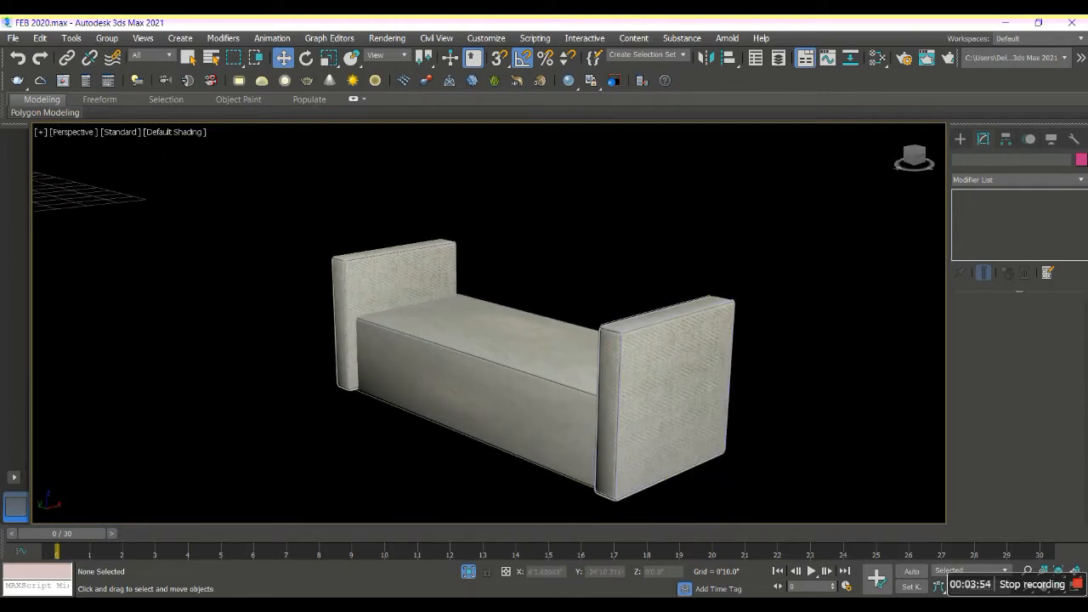
key("alt+Tab")
key("alt+Tab")
- Select the outer side polygon of the original armrest and insert a vertex at its centre
left_click(644, 349)
left_click(998, 243)
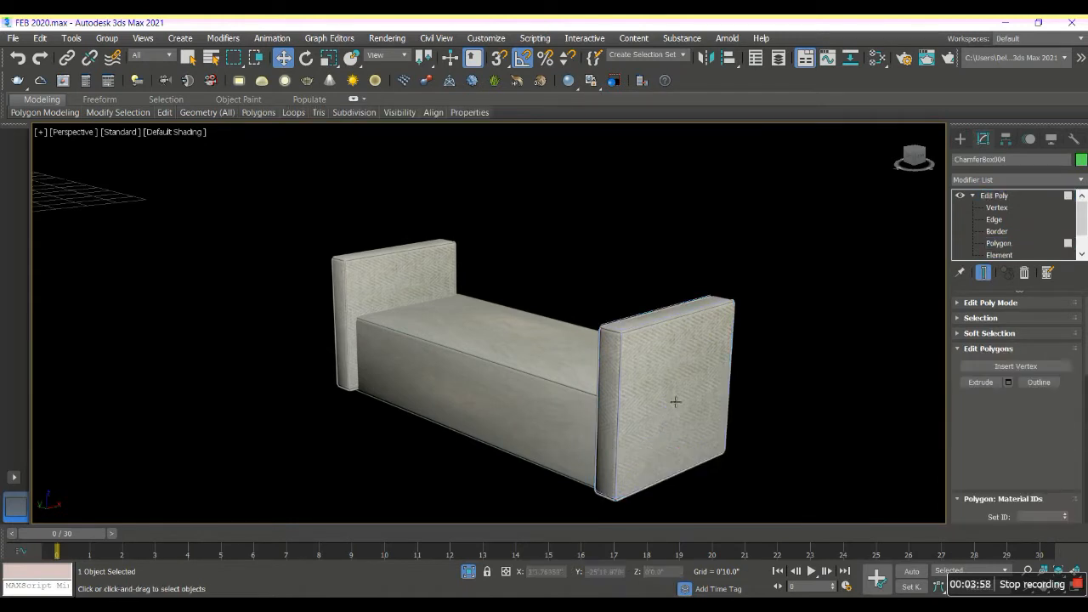
left_click(678, 390)
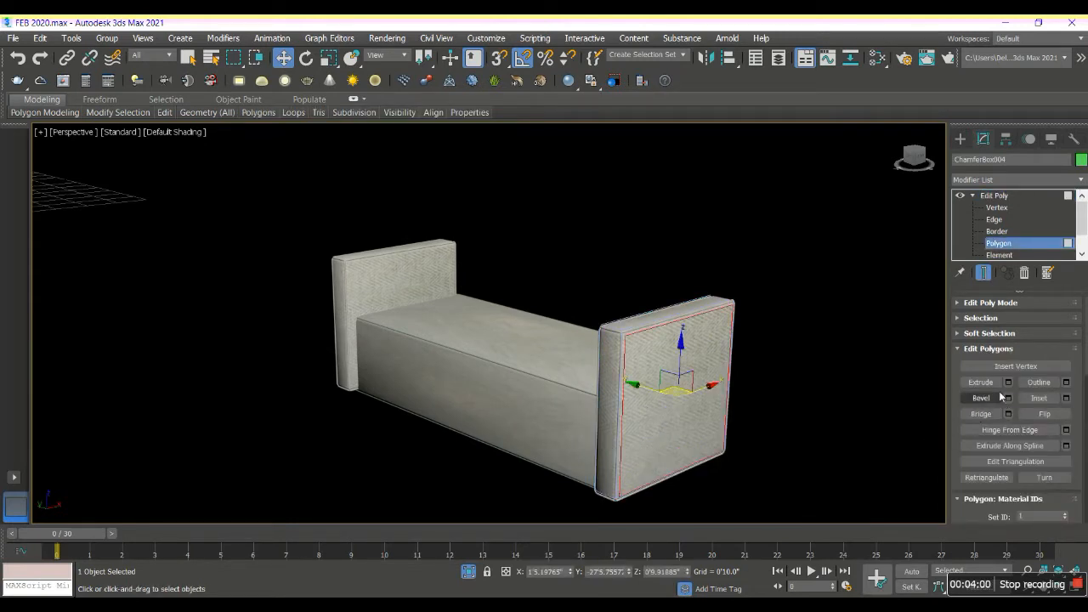
left_click(1012, 366)
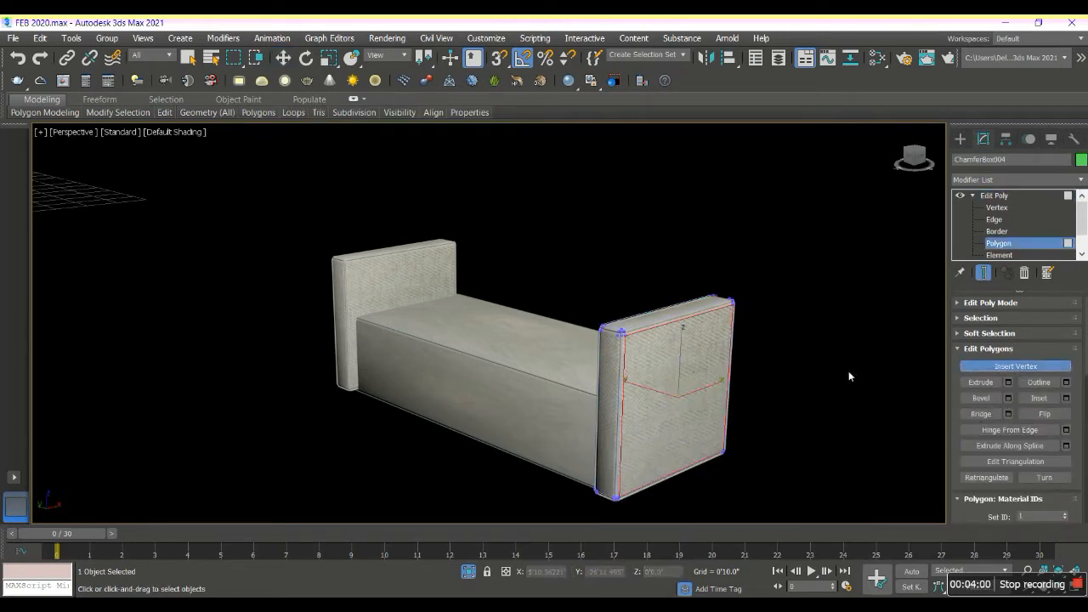
left_click(683, 399)
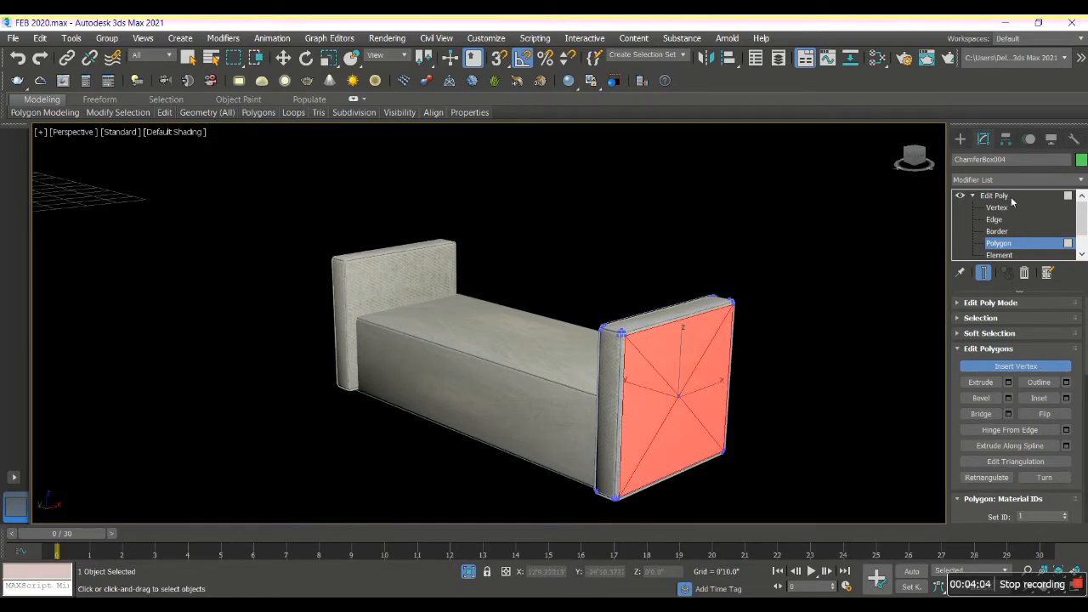
- Move the inserted centre vertex of the armrest's side face slightly outward to bulge it, and leave vertex editing
key("w")
left_click(996, 219)
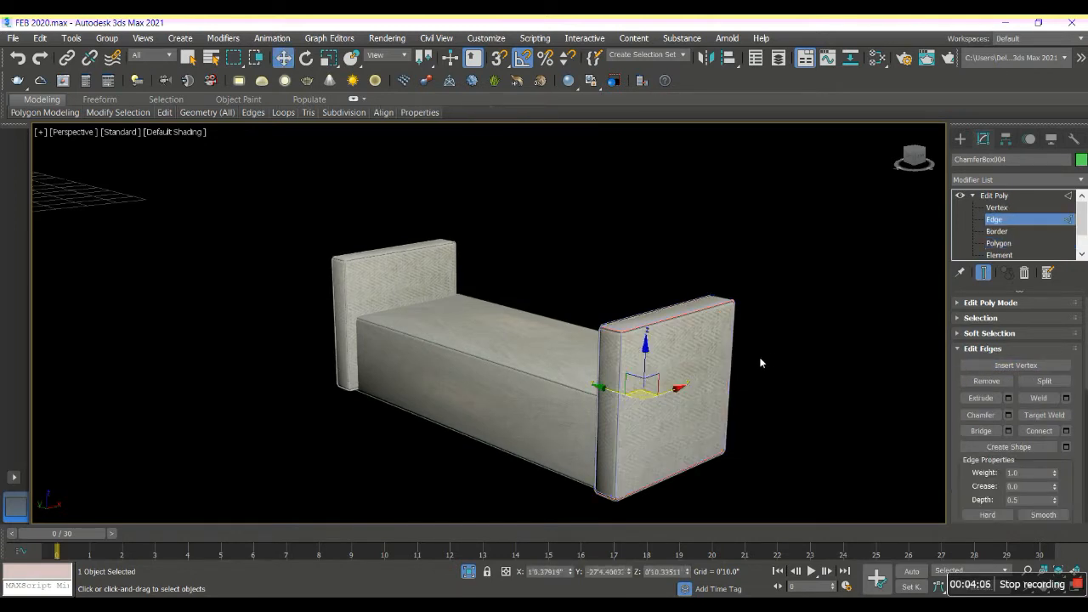
key("F4")
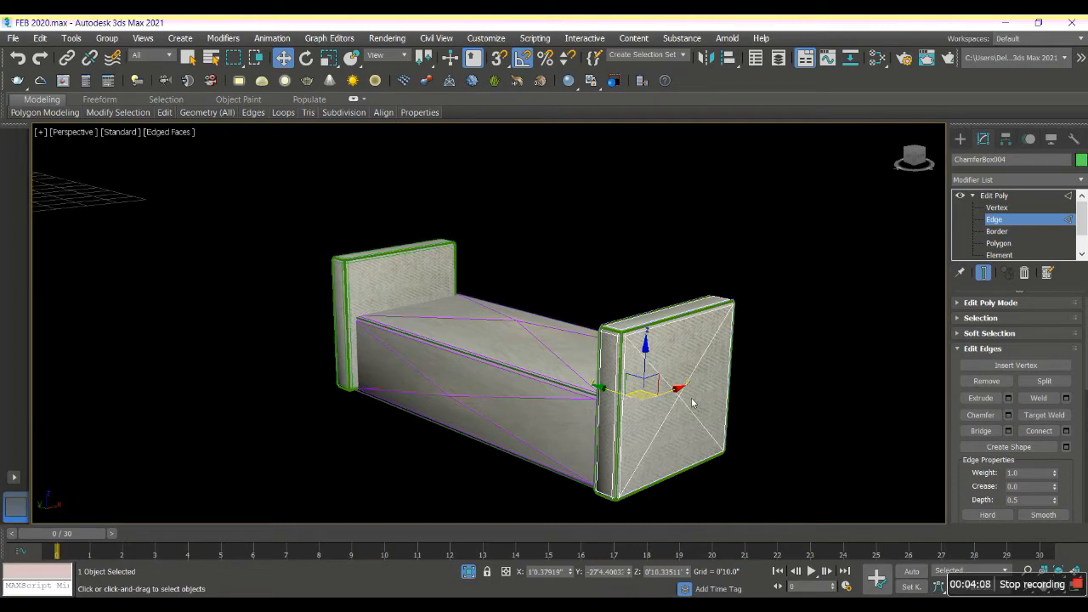
left_click(685, 401)
left_click(998, 207)
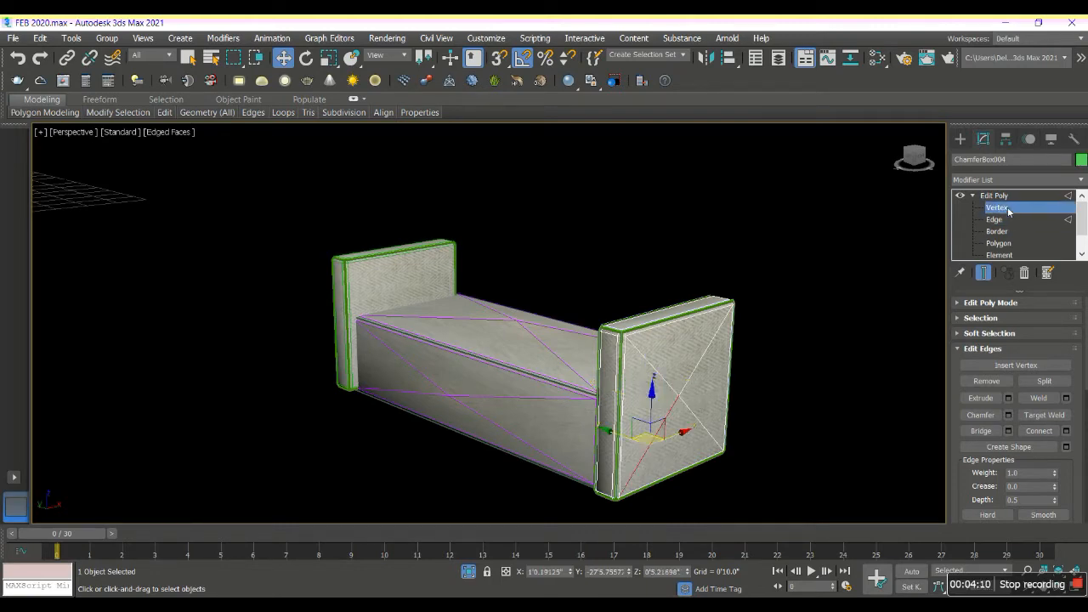
left_click(671, 396)
scroll(672, 396, "up", 5)
left_click_drag(674, 398, 692, 415)
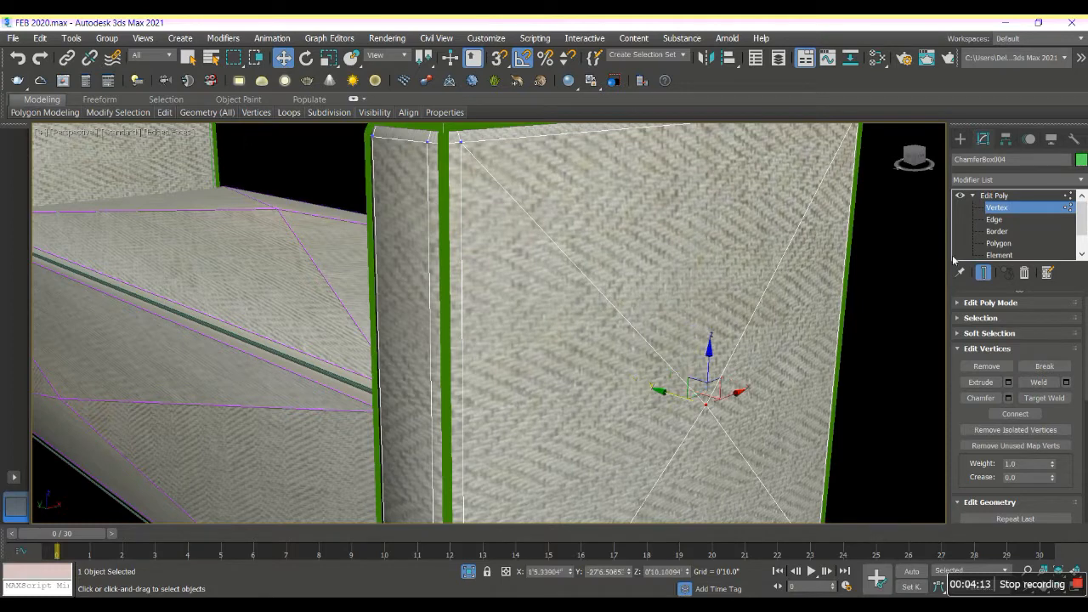
left_click(1021, 195)
scroll(647, 353, "down", 10)
left_click(761, 386)
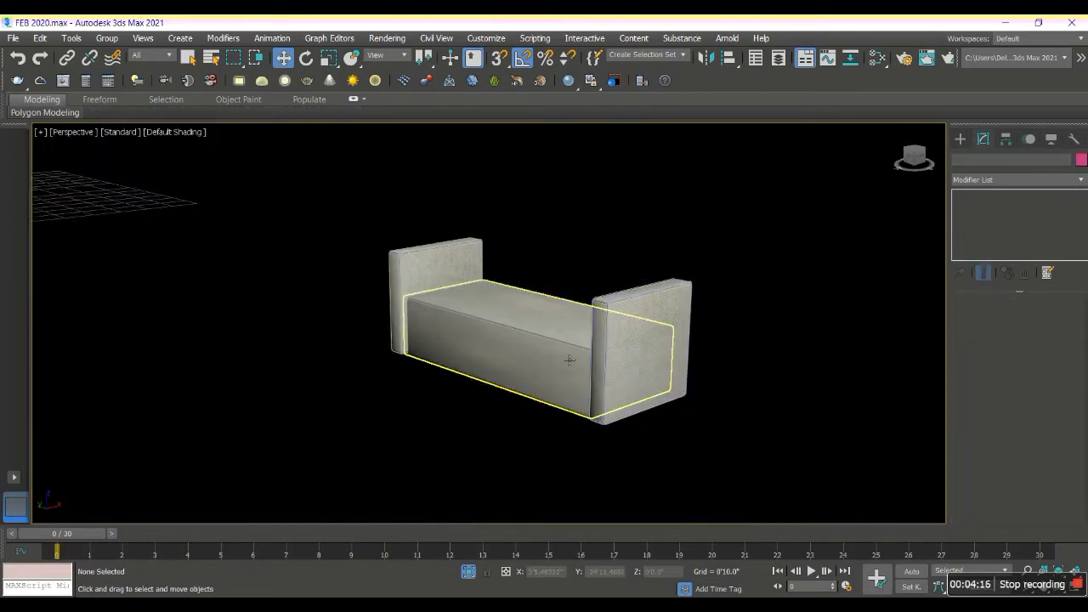
- Check the seat against sofa.jpg, select it with its piping and move both slightly forward along the X axis
left_click(570, 360)
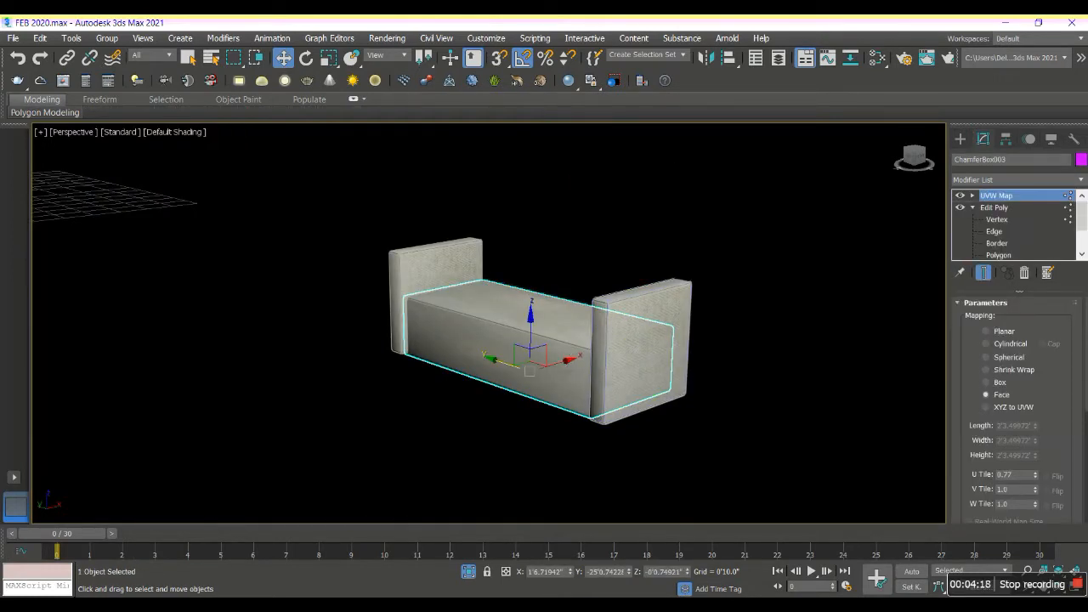
key("alt+Tab")
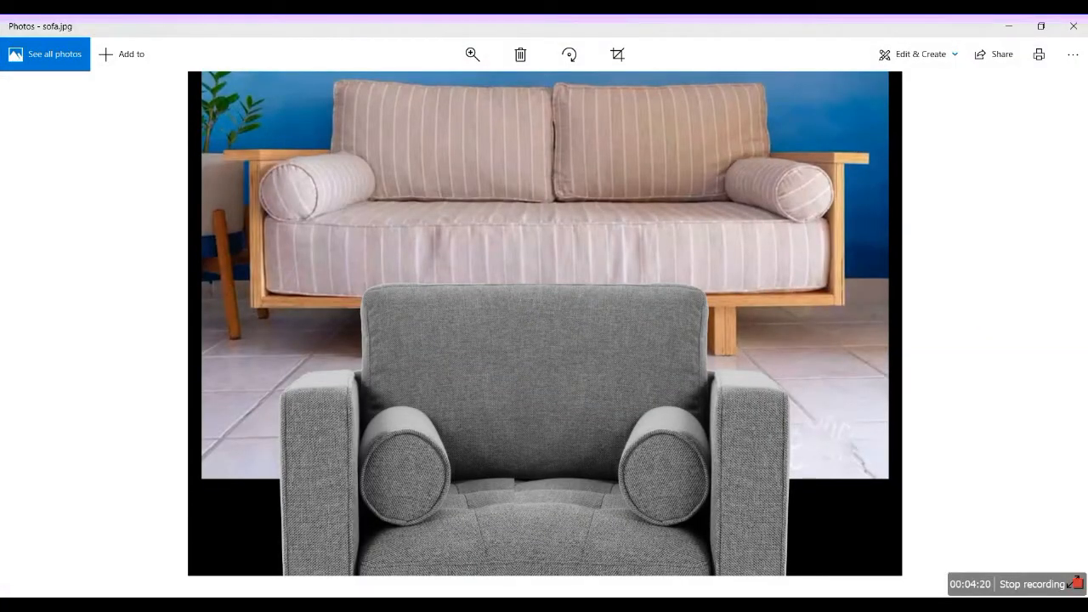
key("alt+Tab")
mouse_move(614, 365)
middle_mouse_down("alt")
mouse_move(699, 361)
mouse_move(595, 361)
middle_mouse_up("alt")
scroll(529, 340, "up", 5)
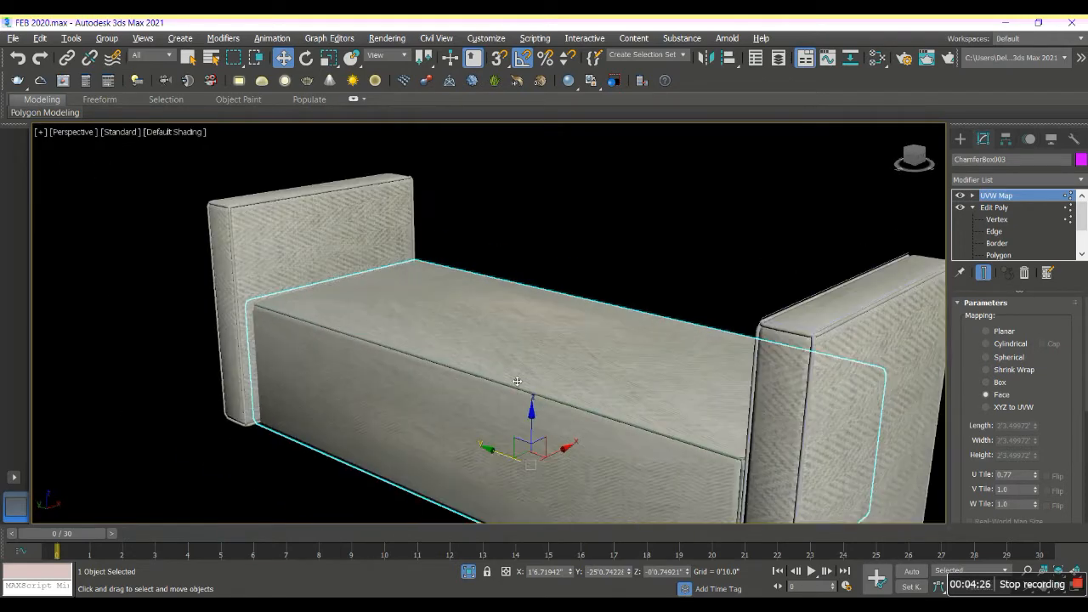
left_click(487, 392, "ctrl")
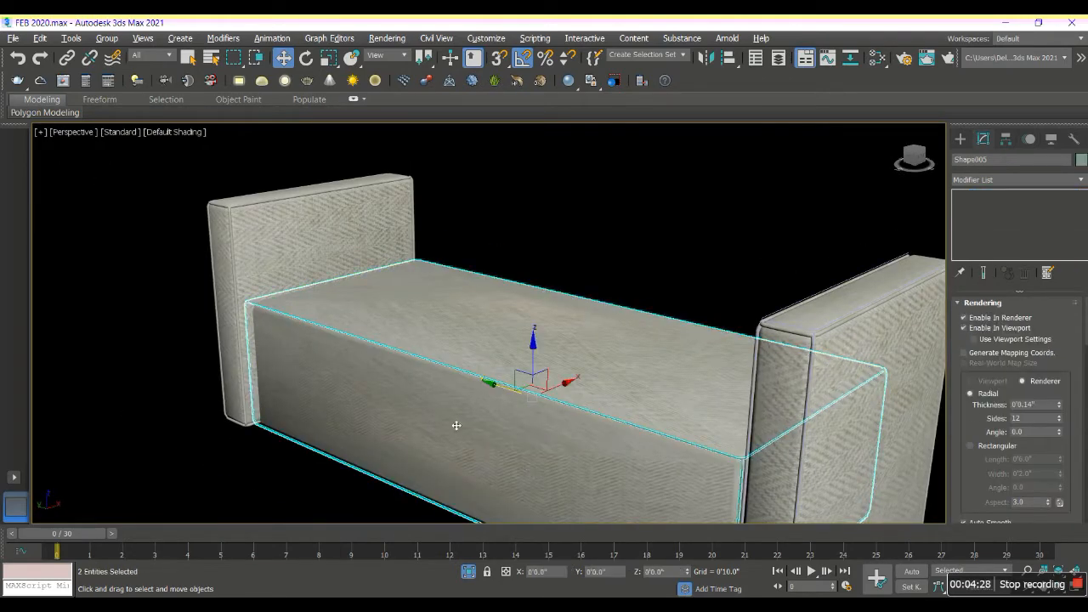
left_click_drag(556, 395, 545, 398)
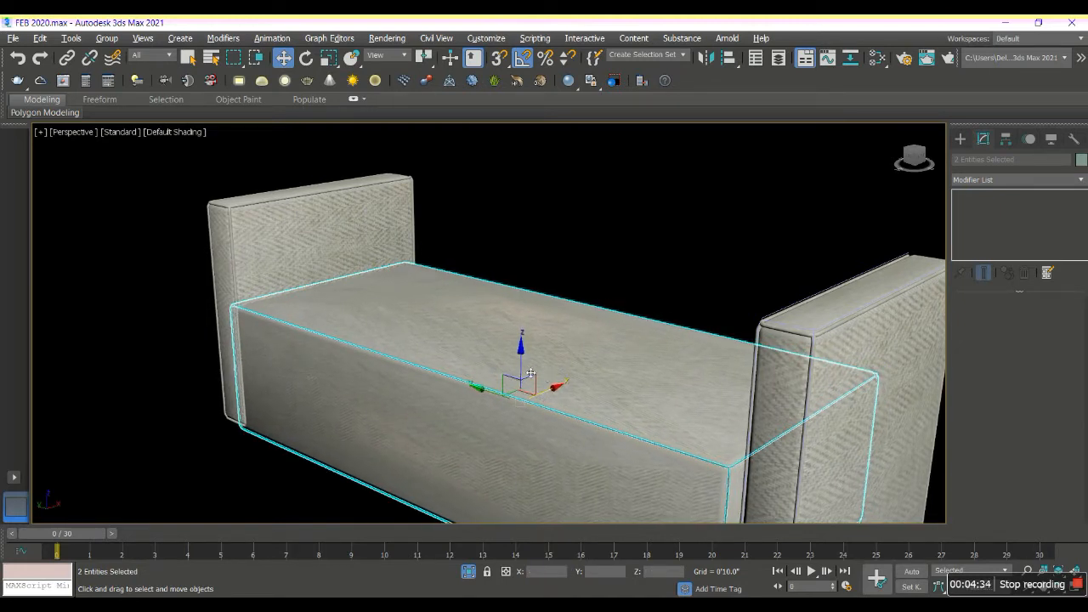
- Try to scale the seat and its piping slightly along the Z axis, and undo it
key("r")
left_click_drag(525, 347, 525, 341)
key("ctrl+z")
left_click(653, 289)
- In the top view, move the original armrest with its piping about 1.3 inches along Y against the seat's end
scroll(672, 451, "down", 6)
middle_click_drag(679, 437, 707, 492, "alt")
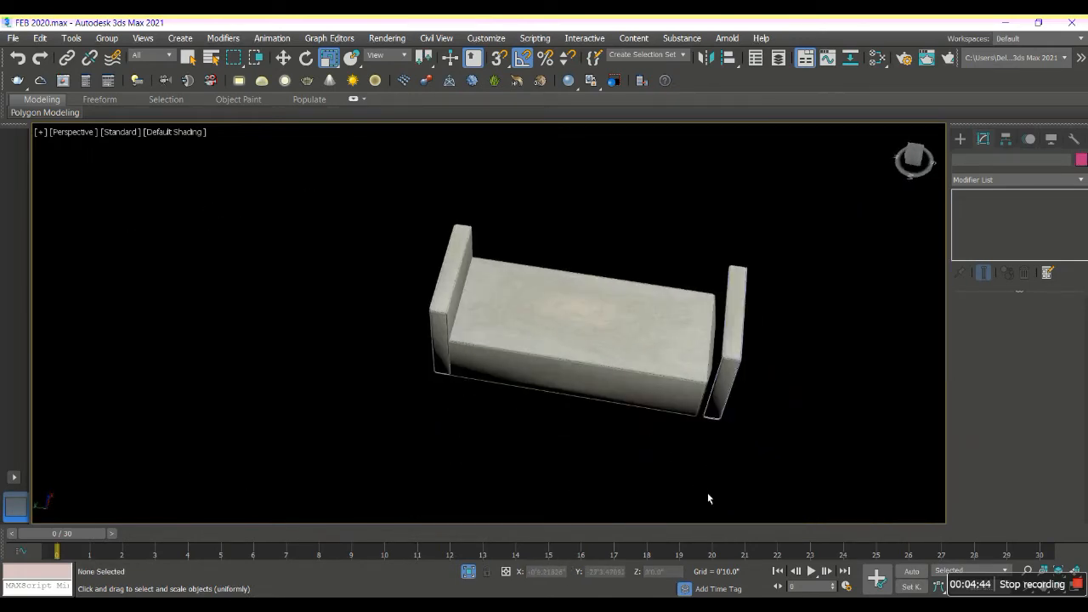
key("t")
scroll(543, 391, "up", 5)
scroll(375, 270, "up", 3)
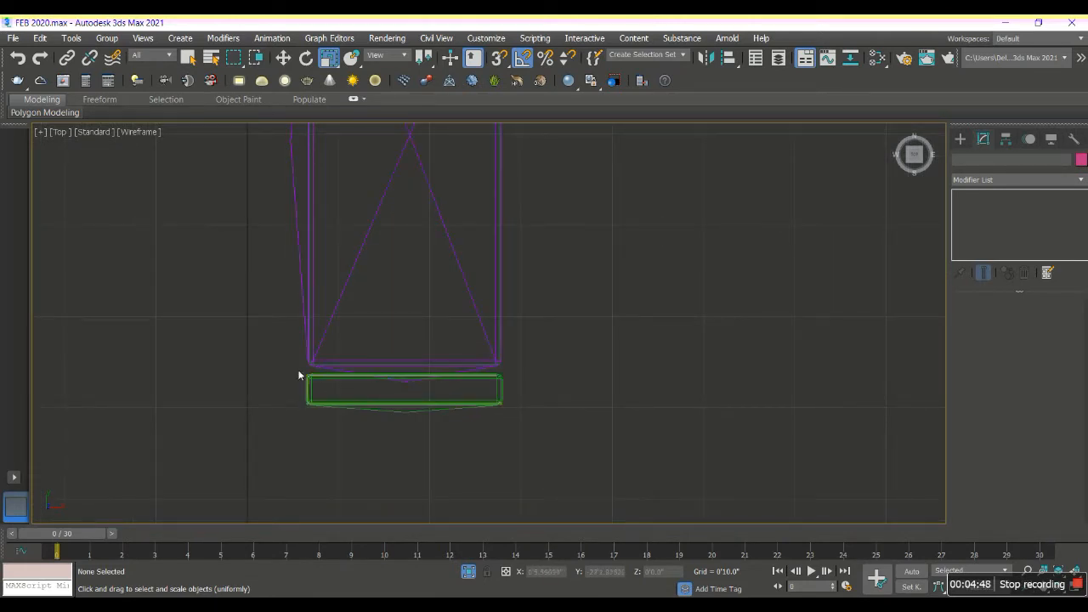
left_click_drag(541, 453, 541, 453)
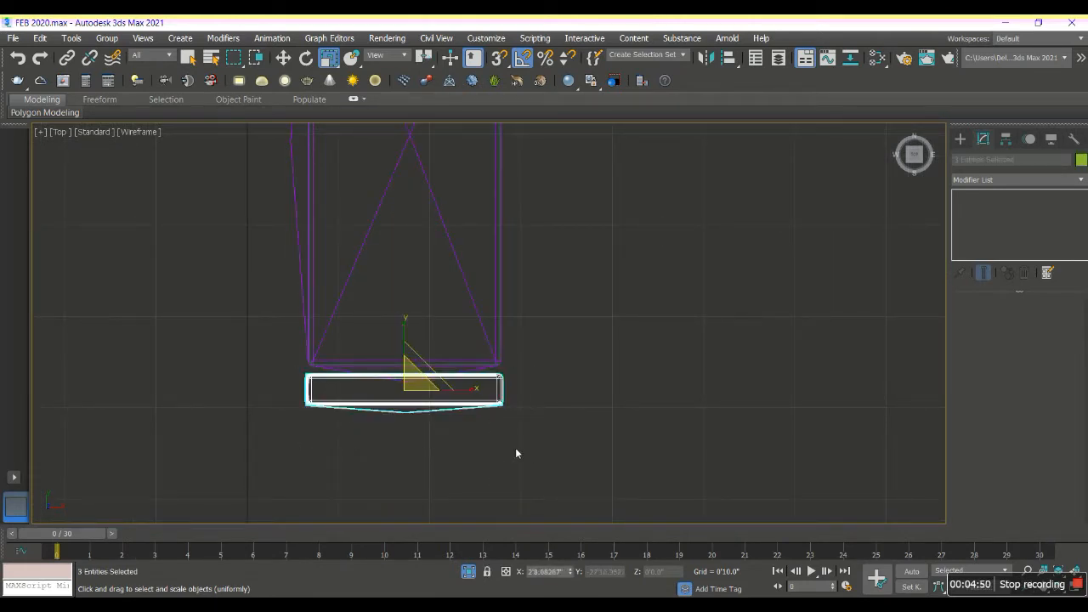
key("w")
scroll(404, 377, "up", 4)
left_click_drag(417, 367, 413, 332)
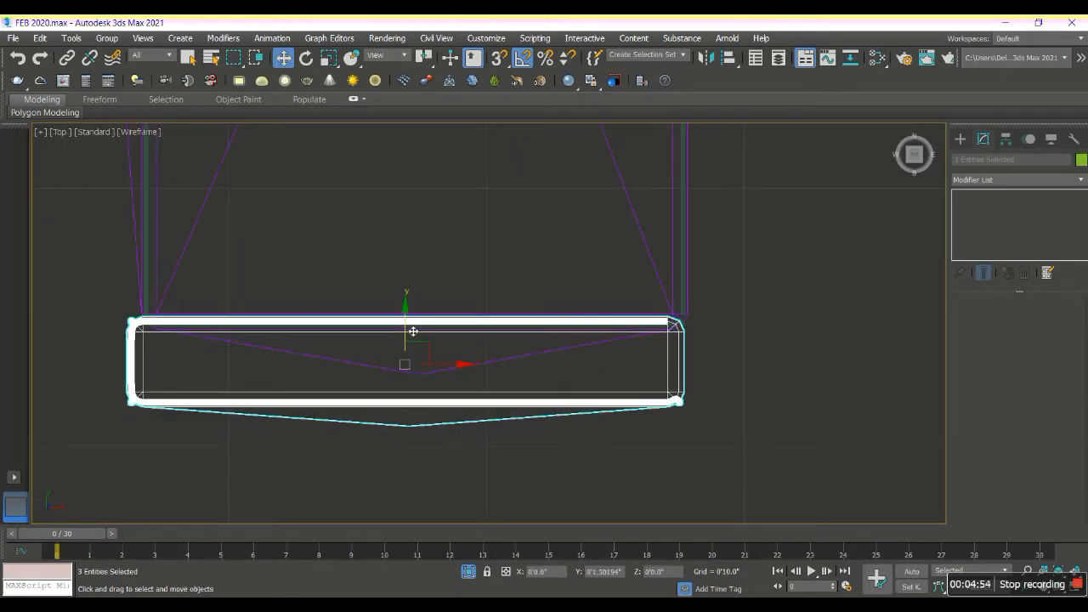
scroll(432, 322, "down", 10)
scroll(427, 313, "up", 8)
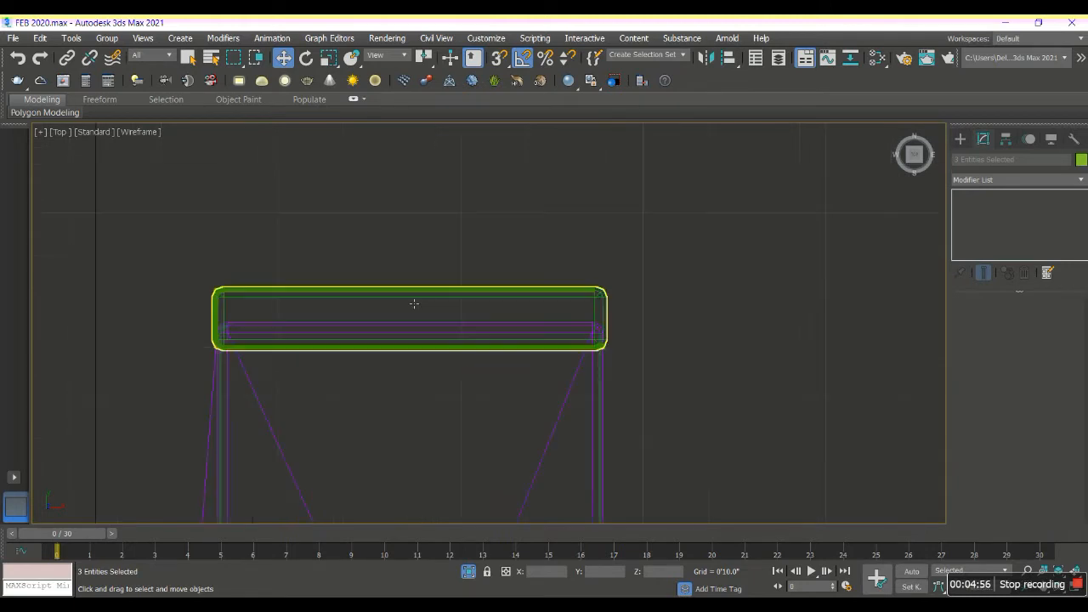
key("p")
middle_click_drag(440, 357, 553, 373, "alt")
left_click(792, 345)
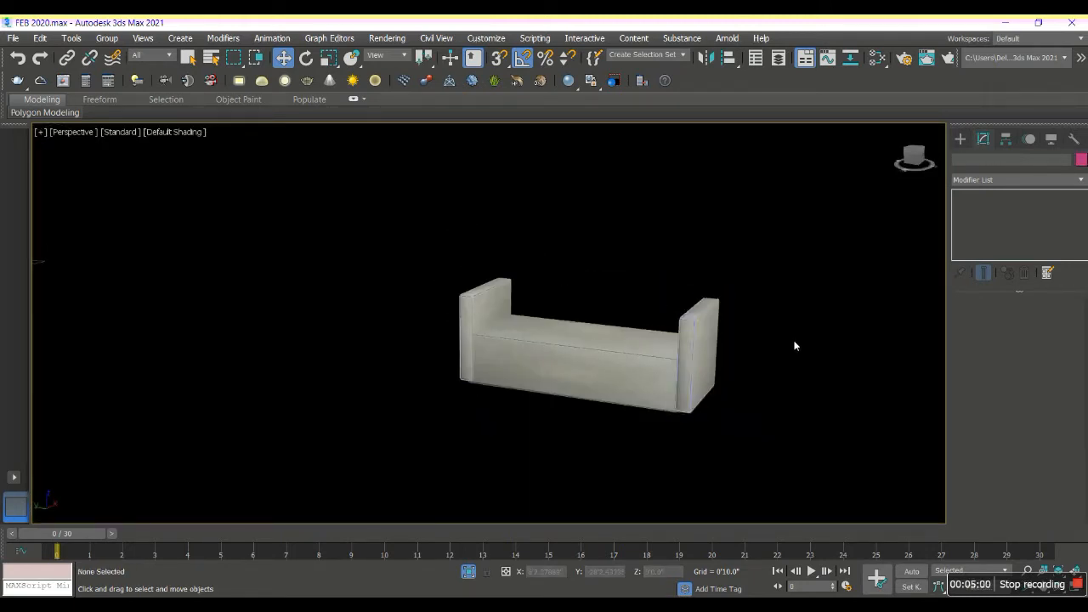
- Clone the seat and its piping with the copy rotated -270 degrees about the Y axis to stand upright
scroll(615, 369, "up", 5)
left_click(615, 372)
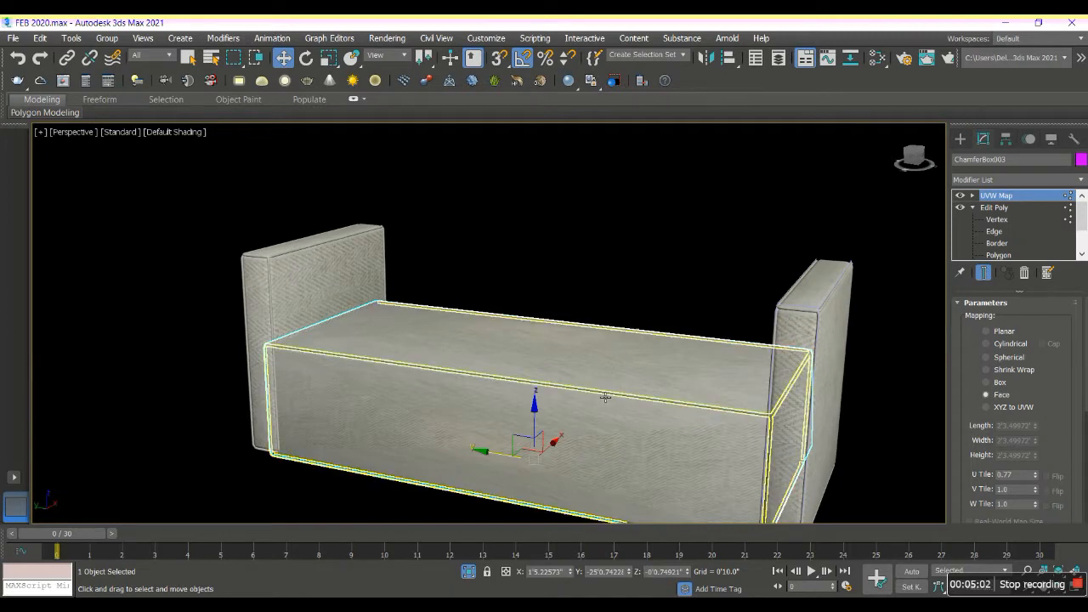
left_click(606, 396, "ctrl")
left_click(306, 57)
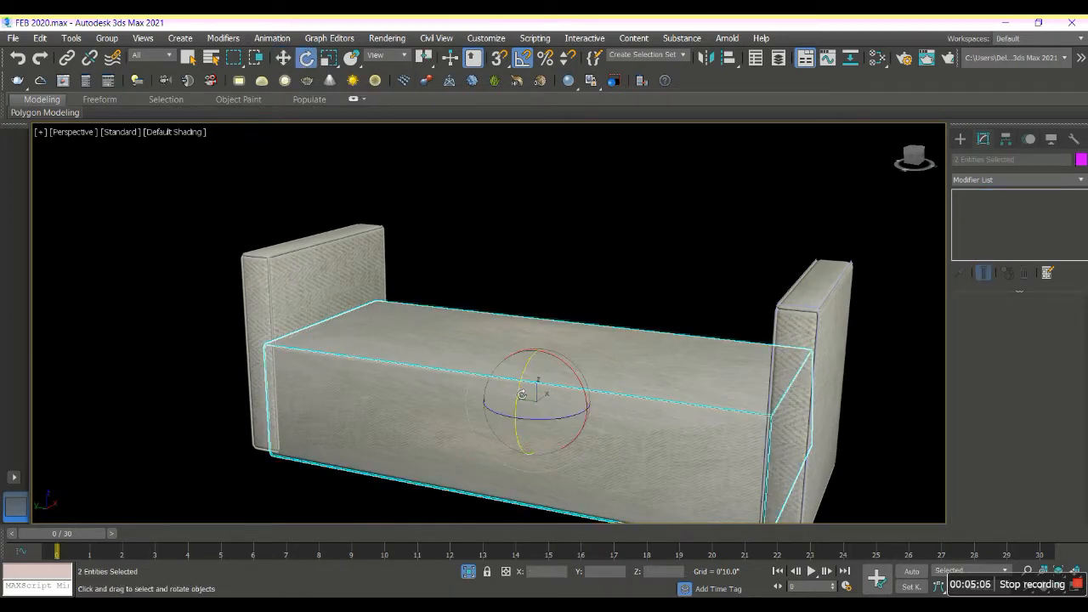
mouse_move(520, 397)
left_mouse_down()
mouse_move(520, 427)
mouse_move(517, 411)
left_mouse_up()
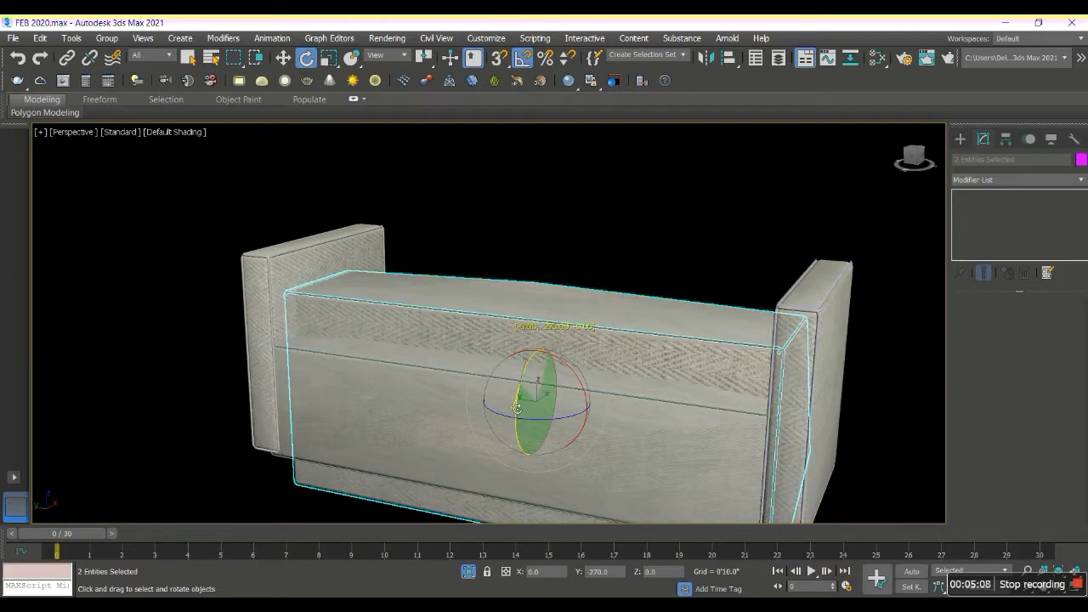
left_click(547, 371)
- Move the upright seat copy upward and back behind the seat as a backrest
key("w")
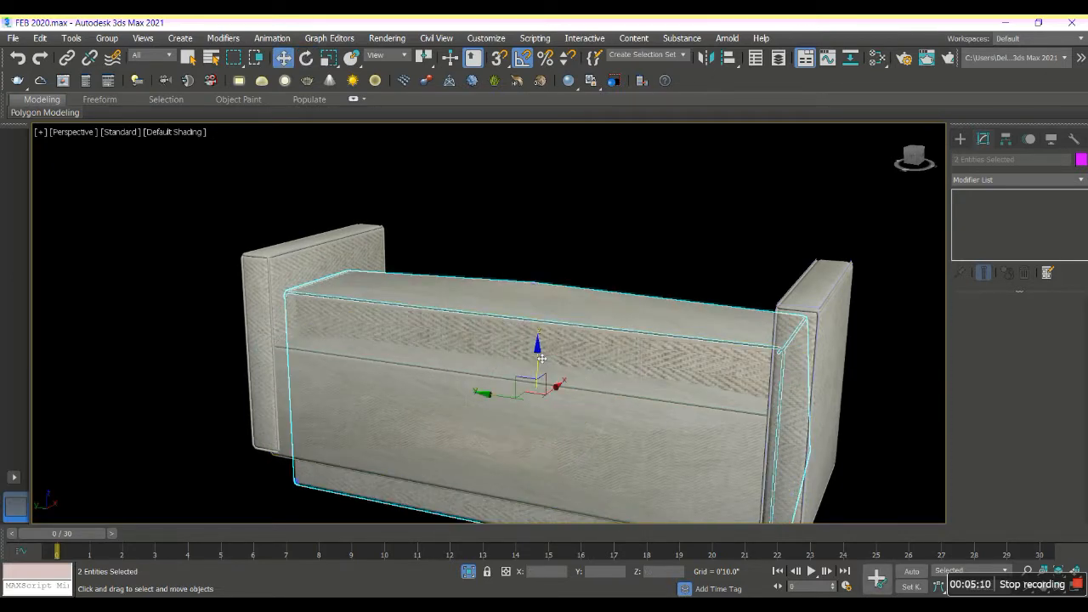
mouse_move(534, 361)
left_mouse_down()
mouse_move(580, 344)
mouse_move(620, 243)
left_mouse_up()
left_click(835, 194)
middle_click_drag(834, 194, 753, 253, "alt")
scroll(731, 258, "down", 3)
scroll(685, 244, "up", 3)
scroll(685, 243, "up", 2)
- Undo the backrest's placement and remove the upright seat copy
left_click(685, 244)
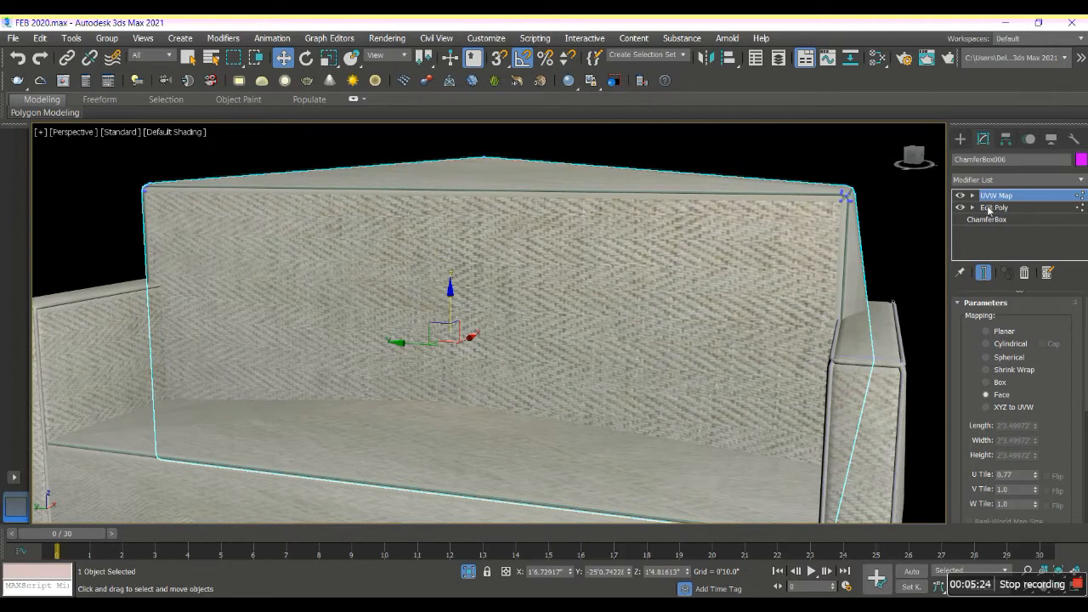
key("ctrl+z")
key("ctrl+z")
key("ctrl+z")
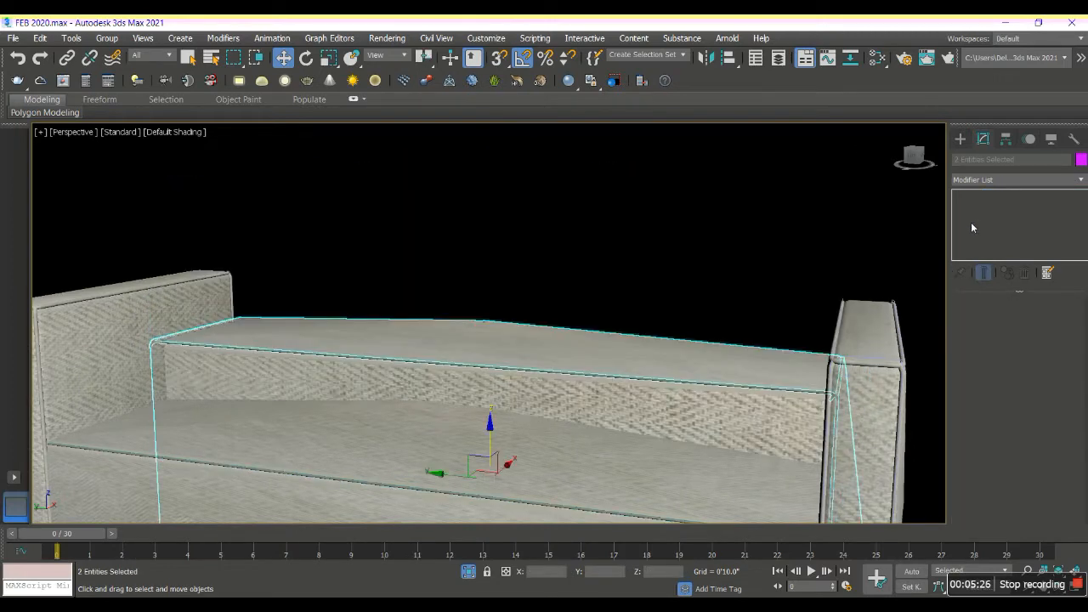
left_click(690, 261)
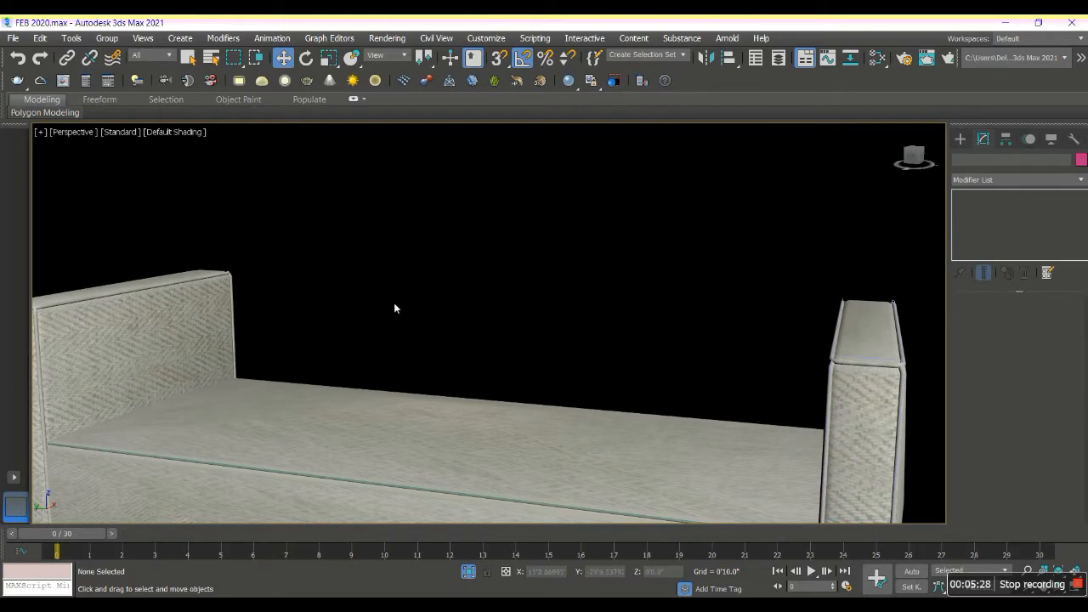
scroll(396, 308, "down", 3)
middle_click_drag(396, 308, 469, 411, "alt")
scroll(498, 360, "down", 6)
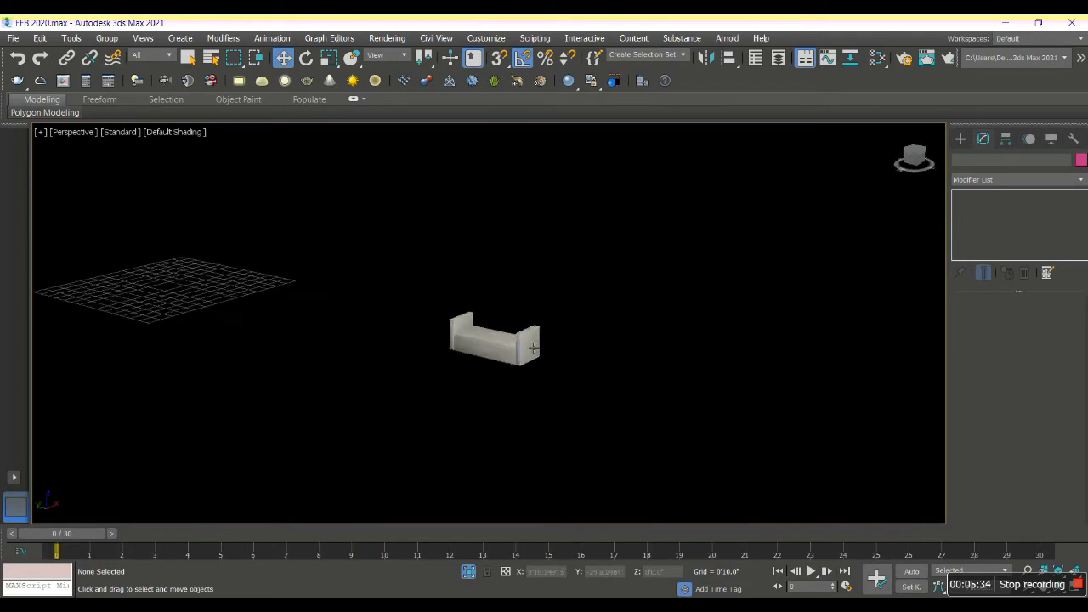
scroll(489, 327, "up", 6)
scroll(562, 324, "up", 3)
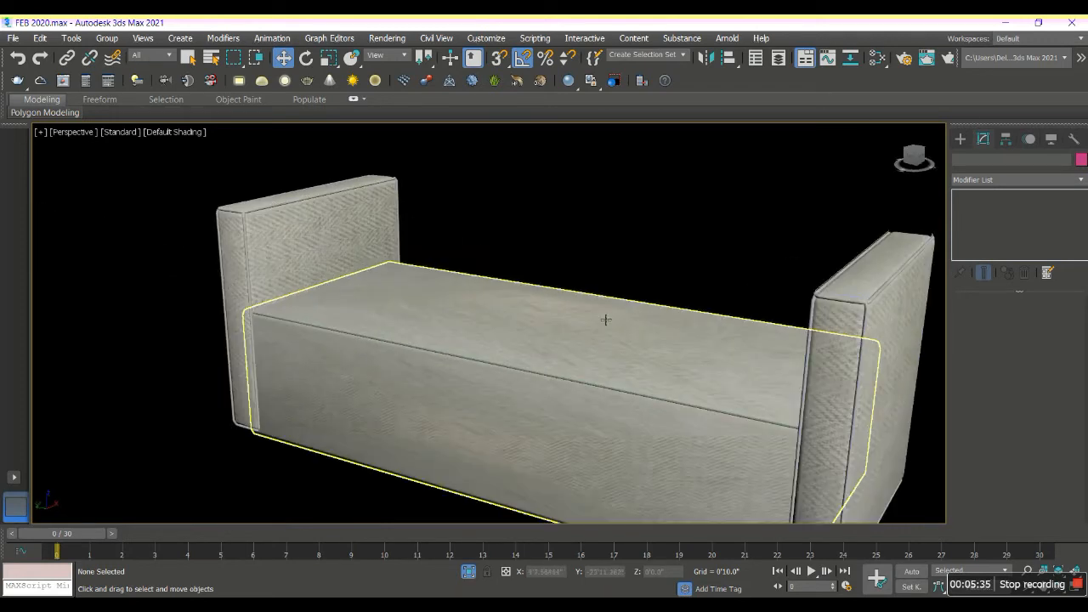
- Raise the seat together with its piping about 0.35 inches along Z
scroll(262, 467, "up", 3)
left_click(261, 461)
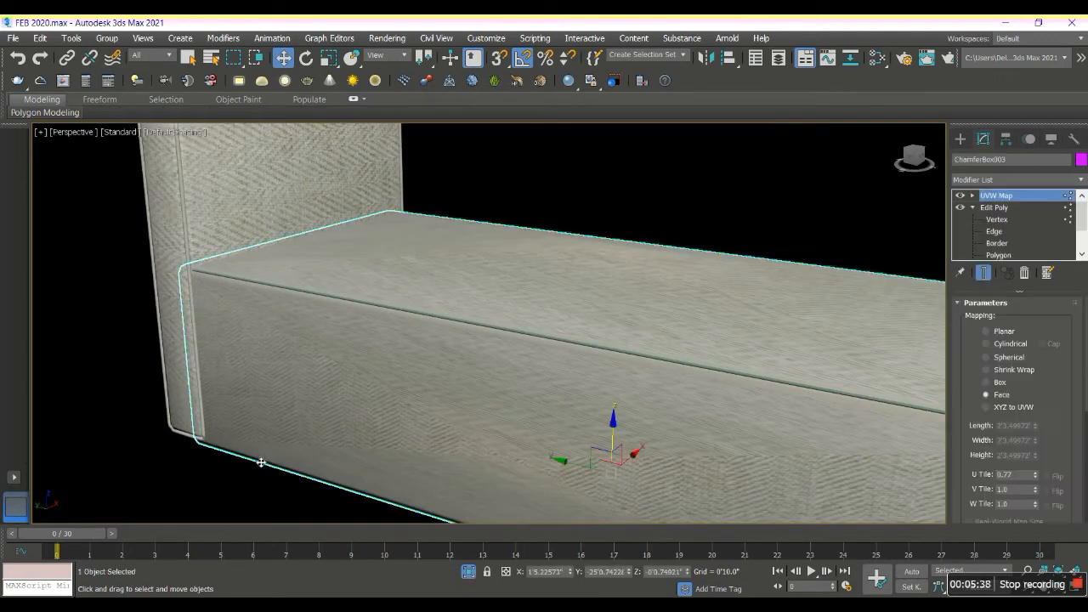
left_click(478, 402, "ctrl")
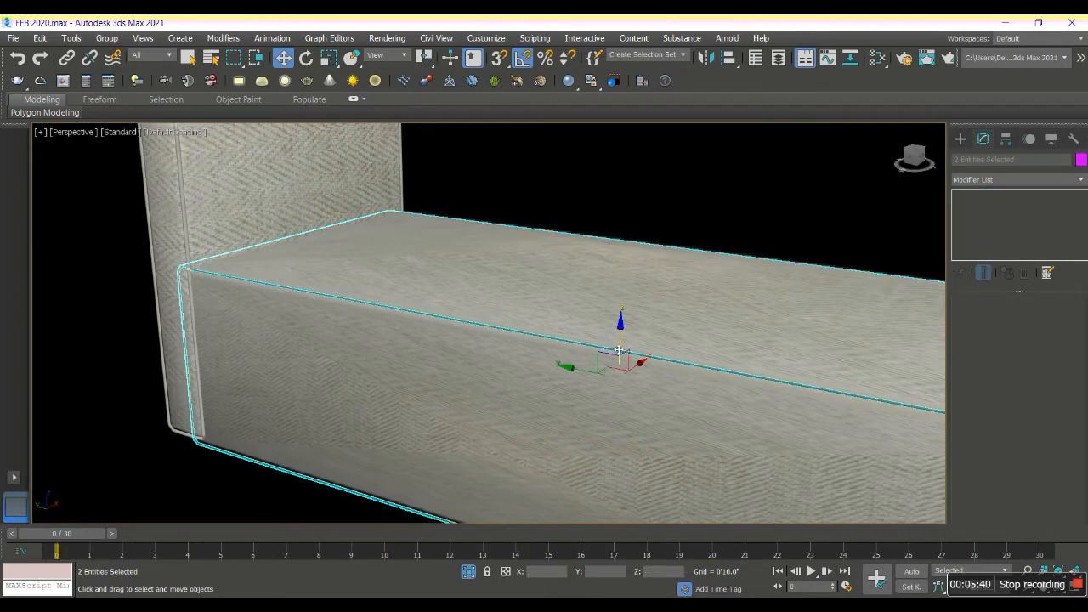
left_click_drag(624, 351, 625, 344)
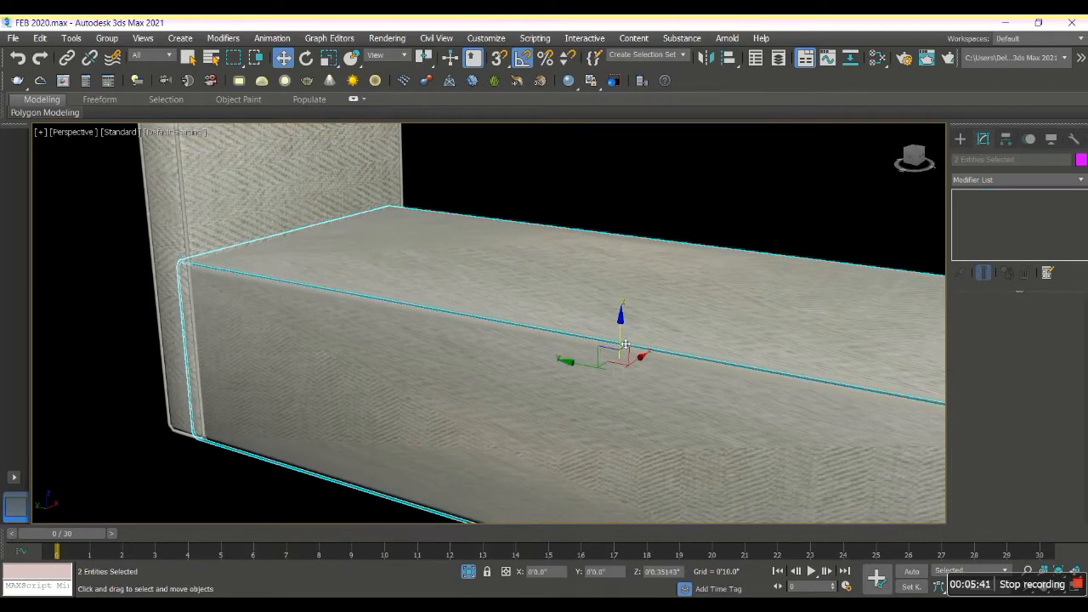
left_click(606, 225)
scroll(164, 430, "up", 5)
scroll(286, 382, "down", 3)
scroll(286, 382, "down", 5)
middle_click_drag(457, 366, 475, 360, "alt")
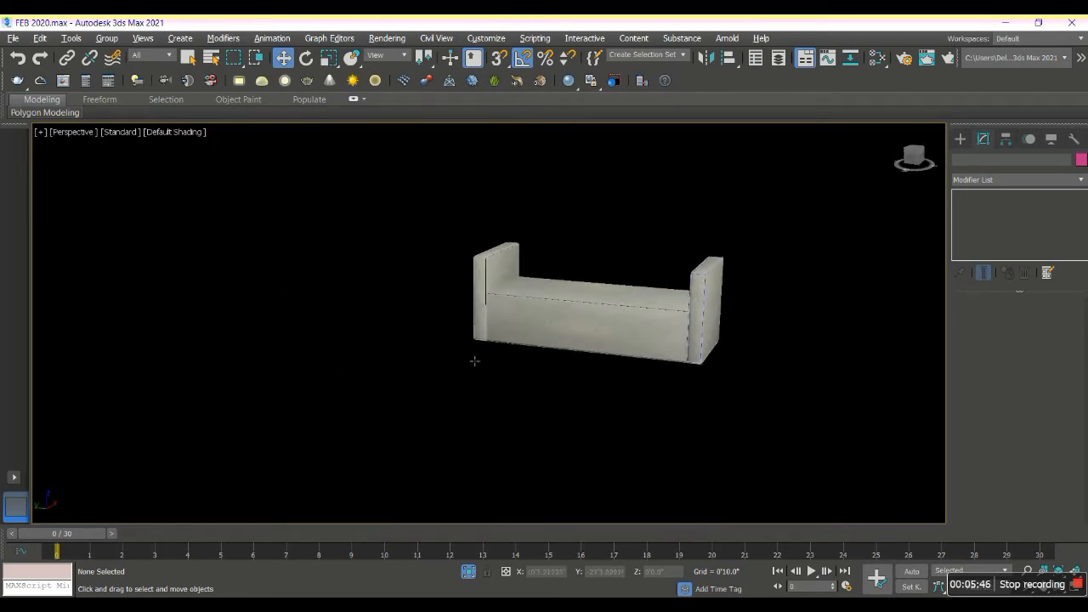
scroll(727, 287, "up", 6)
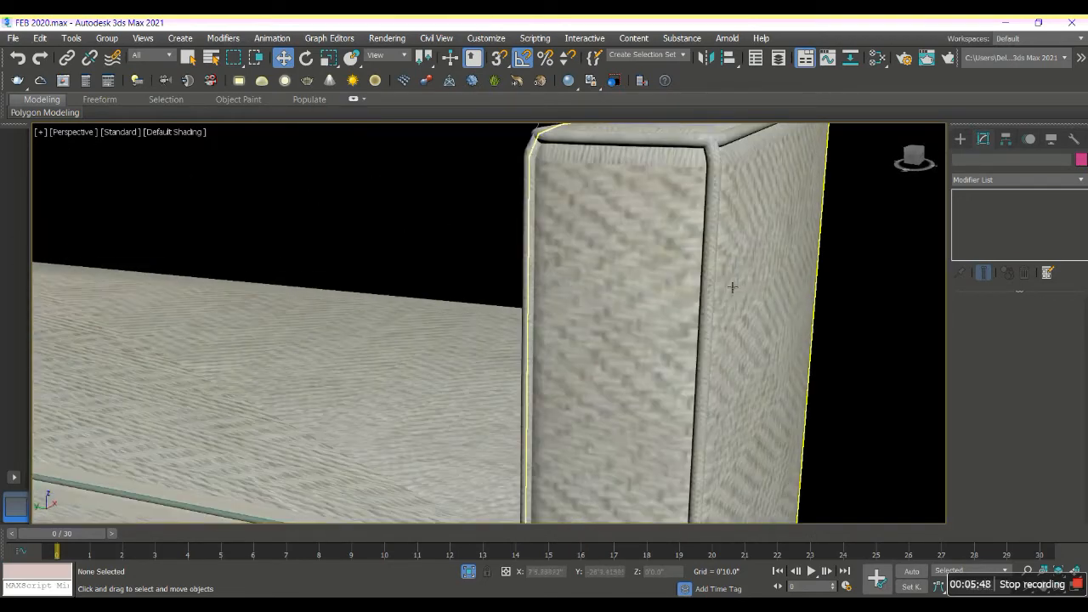
scroll(730, 287, "down", 7)
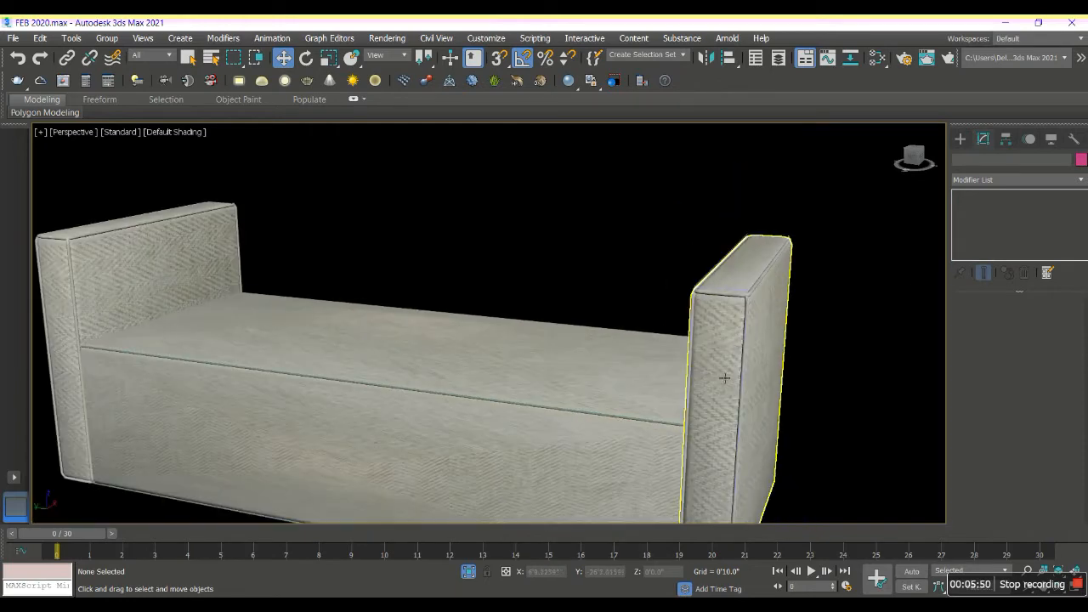
- In the top view, create a standard box along the seat's back edge, about 4'5.7" long, 4" wide and 4'0.4" high
left_click(958, 141)
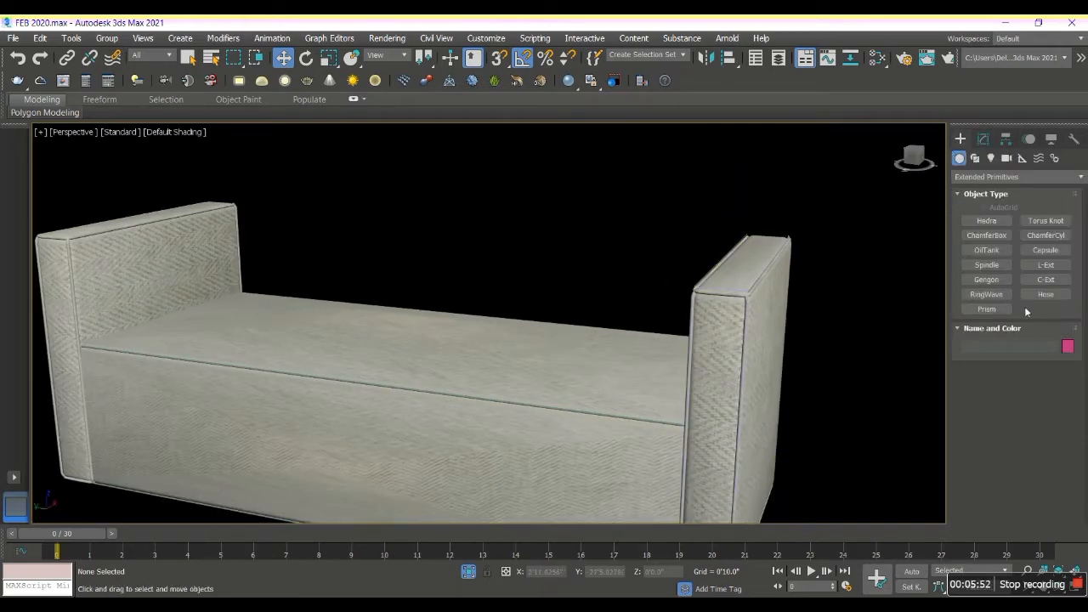
left_click(977, 178)
left_click(984, 199)
left_click(986, 220)
scroll(369, 443, "down", 5)
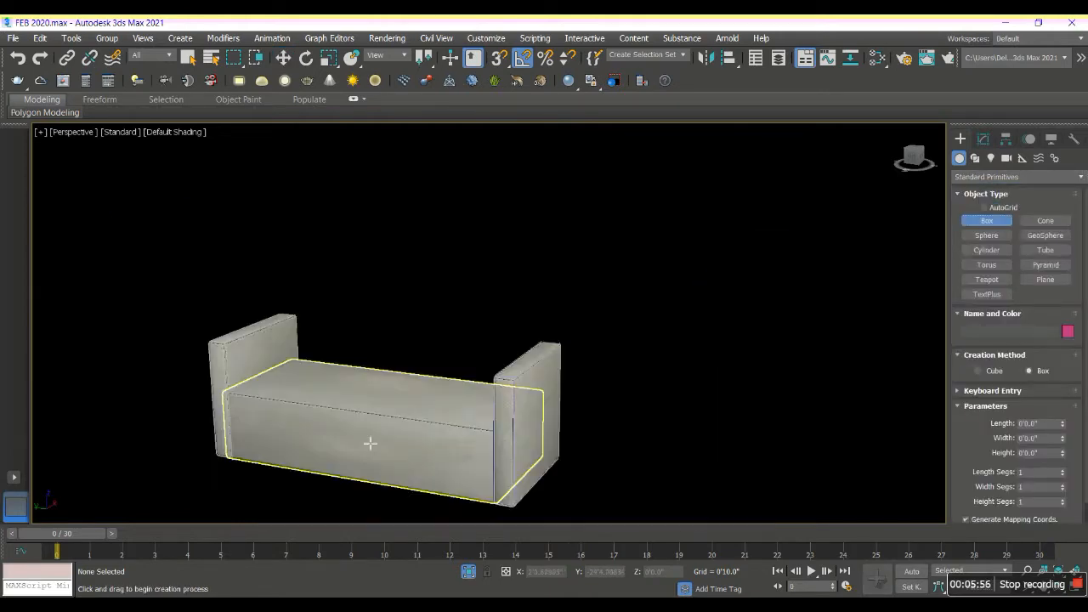
scroll(370, 443, "down", 2)
key("t")
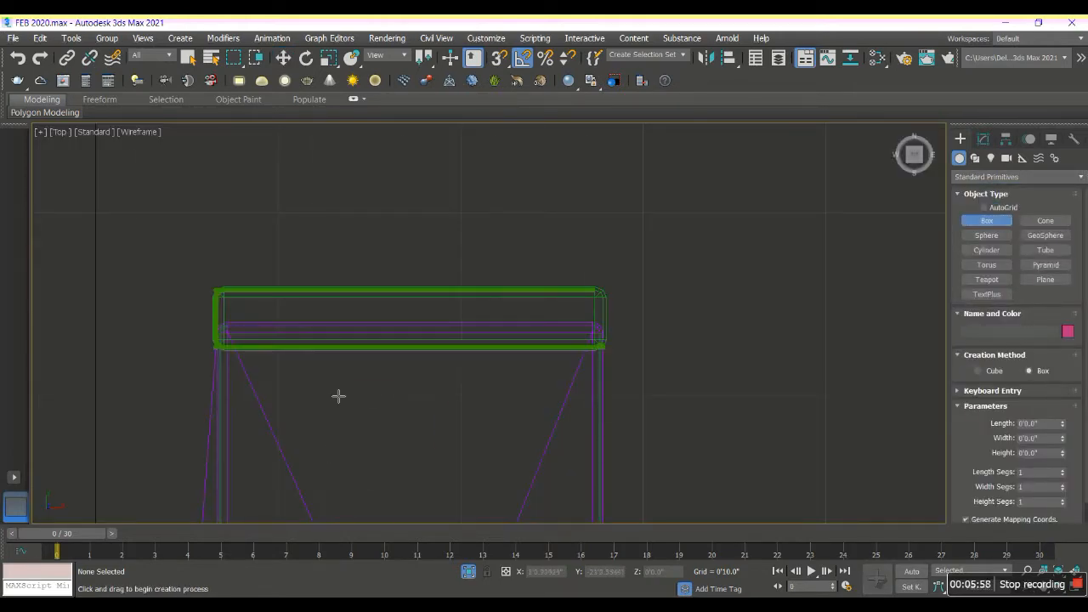
scroll(425, 399, "down", 4)
middle_click_drag(487, 315, 427, 131)
scroll(336, 196, "down", 2)
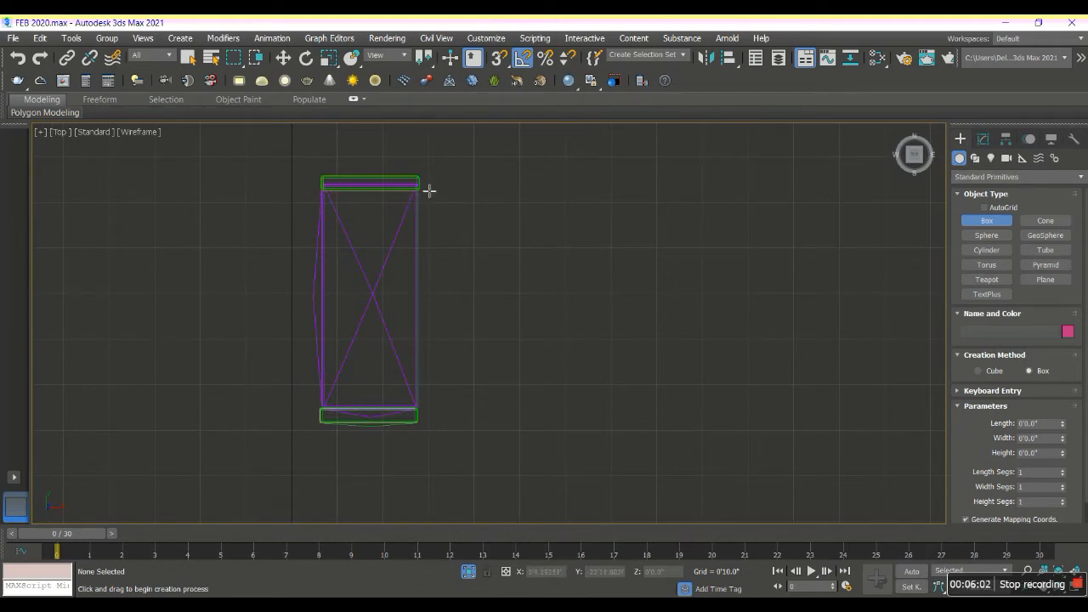
left_click_drag(427, 187, 445, 430)
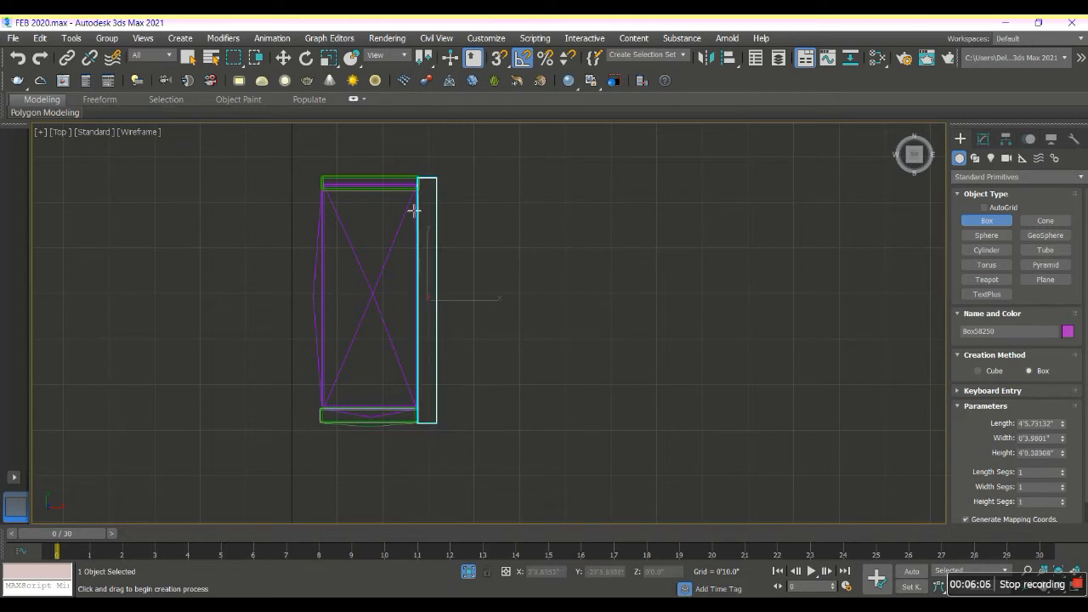
key("w")
- Raise the box to about 1'0" along Z, then set its height to about 1'9.3" and its length, width and height segments to 20, 14 and 28
key("p")
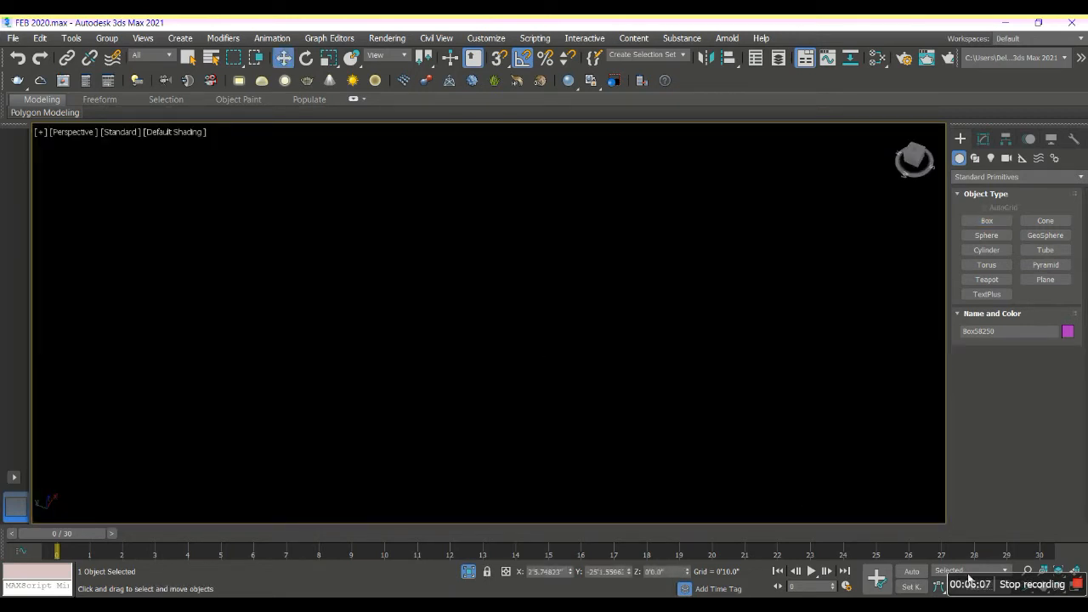
left_click(1074, 571)
scroll(487, 350, "down", 3)
middle_click_drag(503, 346, 507, 290, "alt")
left_click(983, 140)
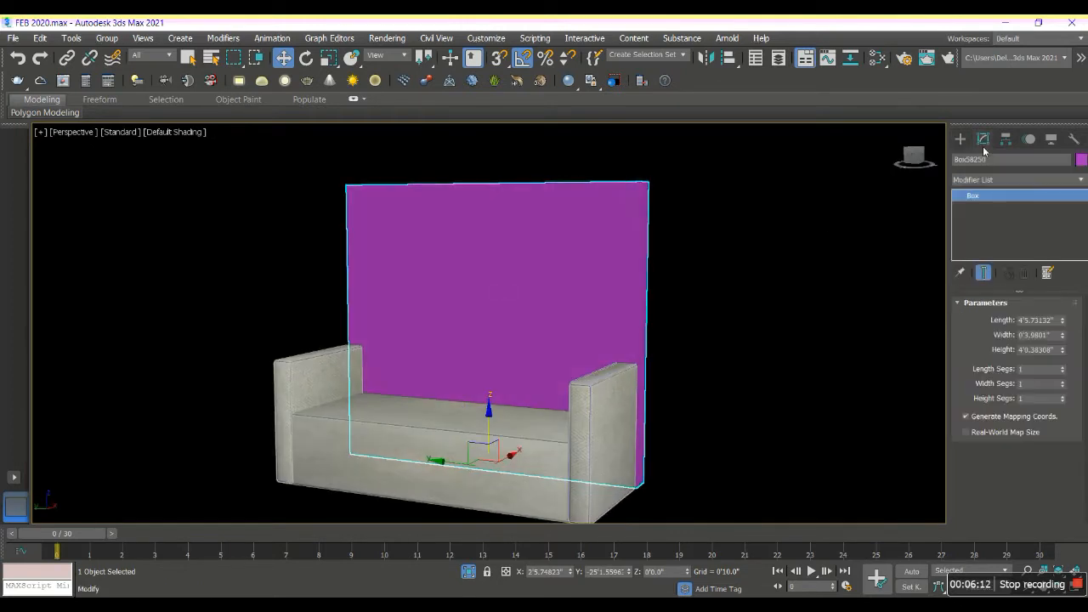
left_click_drag(495, 427, 517, 348)
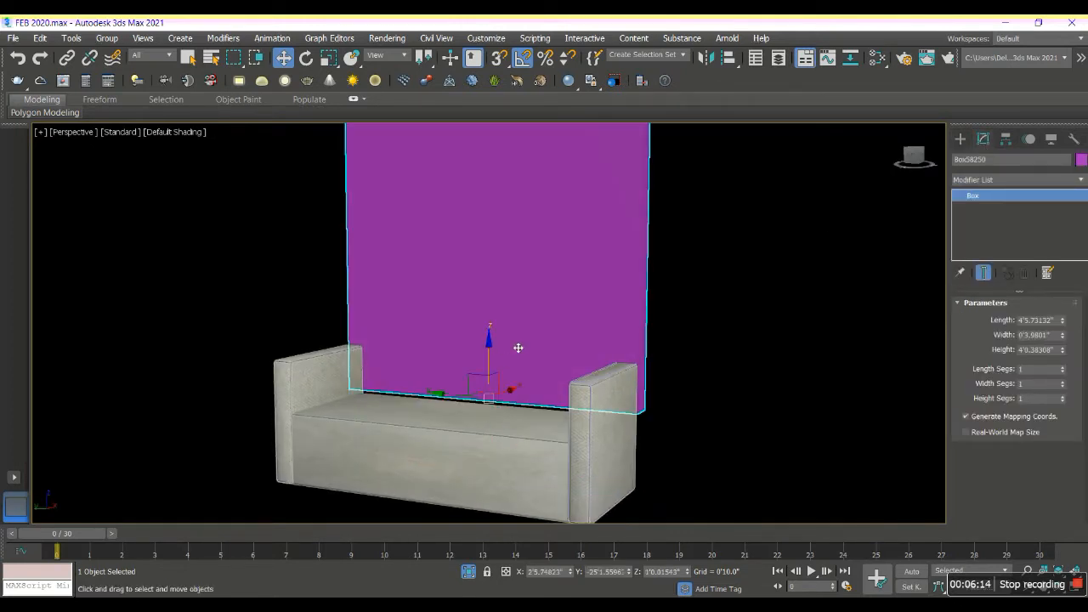
left_click_drag(1062, 352, 1048, 372)
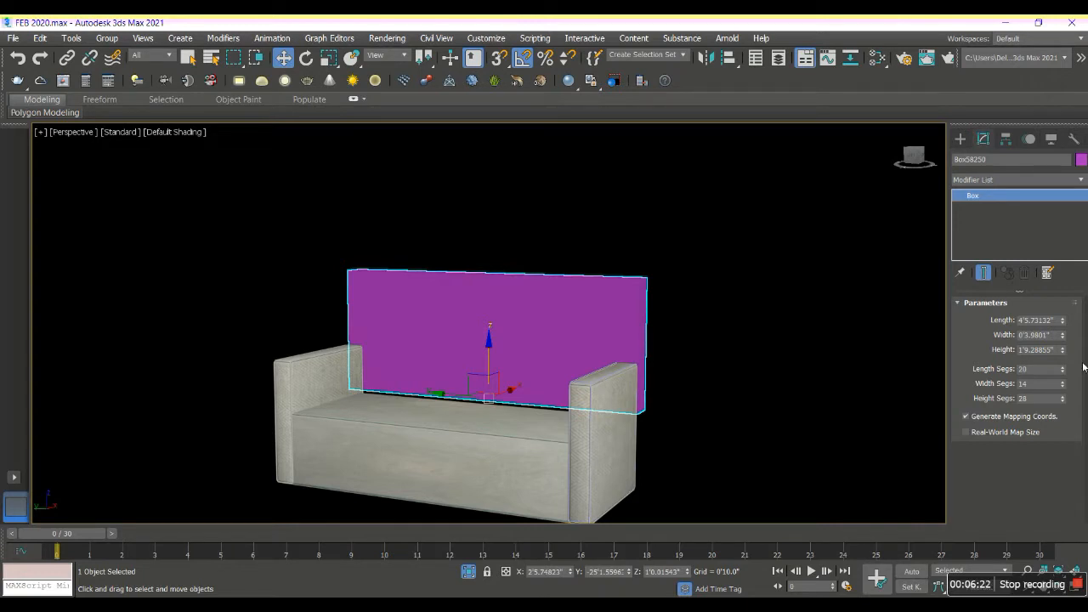
- Add a Cloth modifier to the backrest box and define the box as Cloth in its object properties
left_click(991, 179)
type("cl")
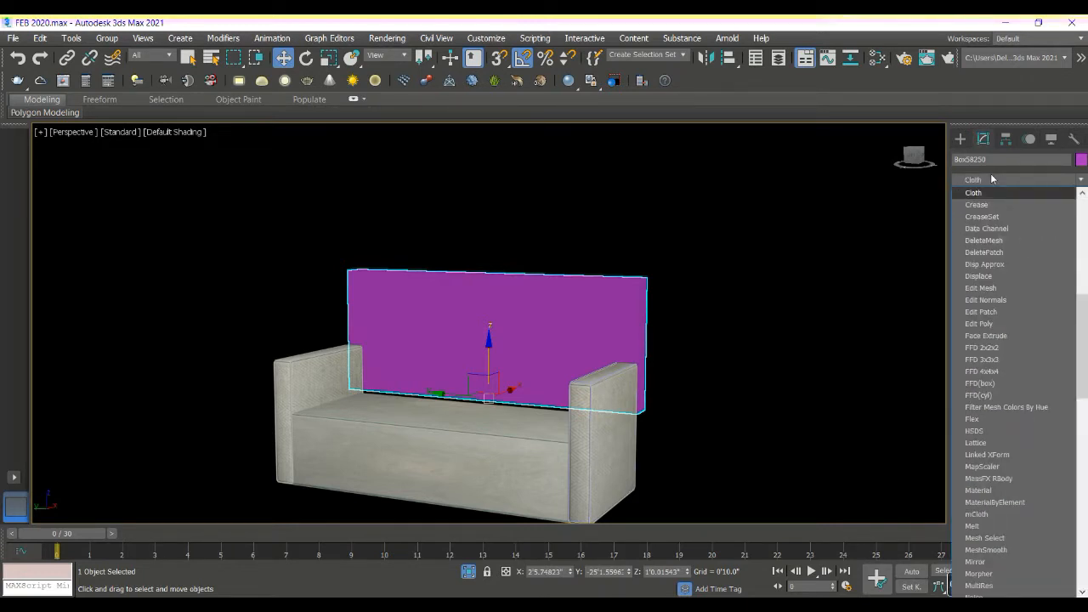
left_click(969, 193)
left_click(1010, 323)
left_click(447, 120)
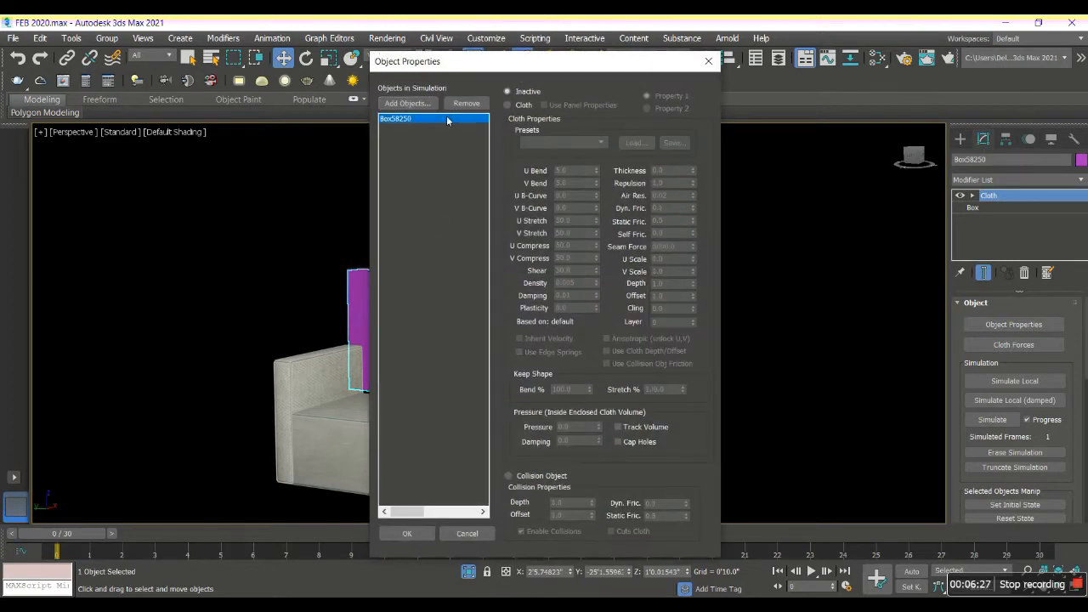
left_click(524, 105)
- Apply the Burlap cloth preset to the box and set its pressure to 20
left_click(554, 143)
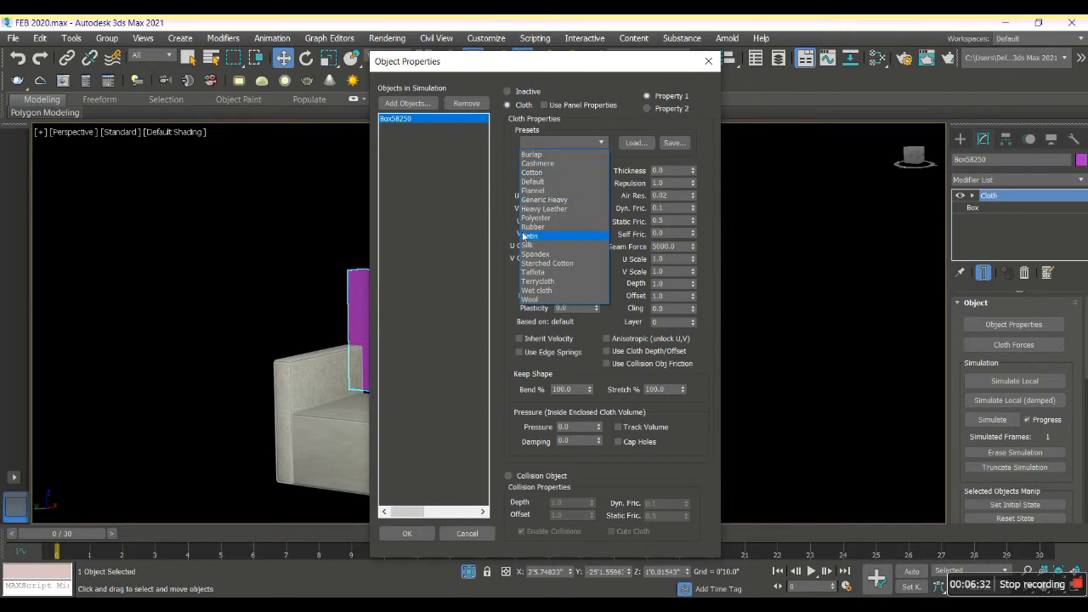
left_click(535, 282)
left_click(561, 142)
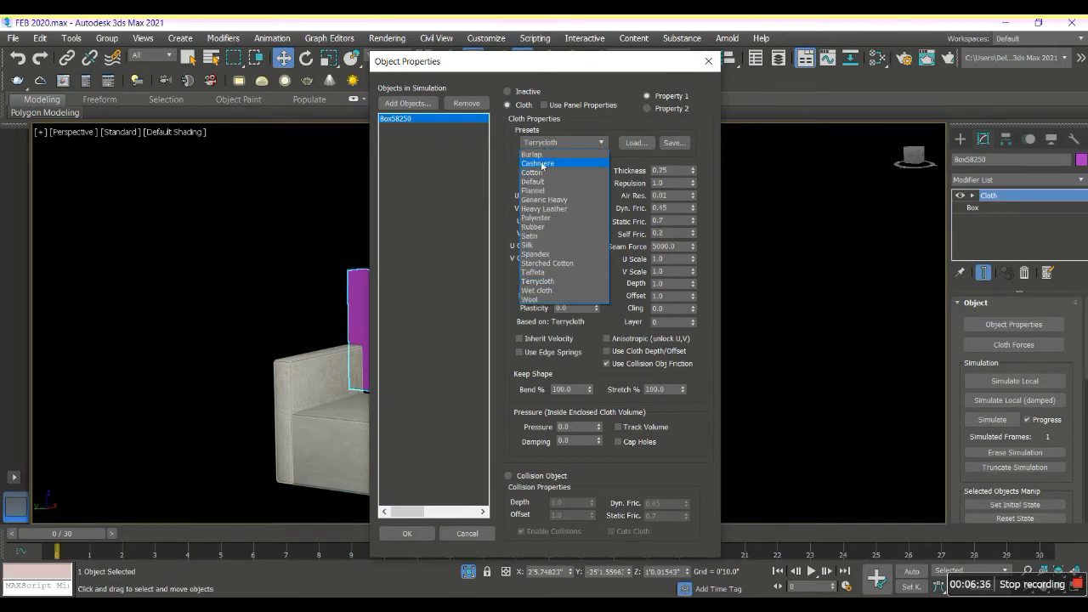
left_click(535, 154)
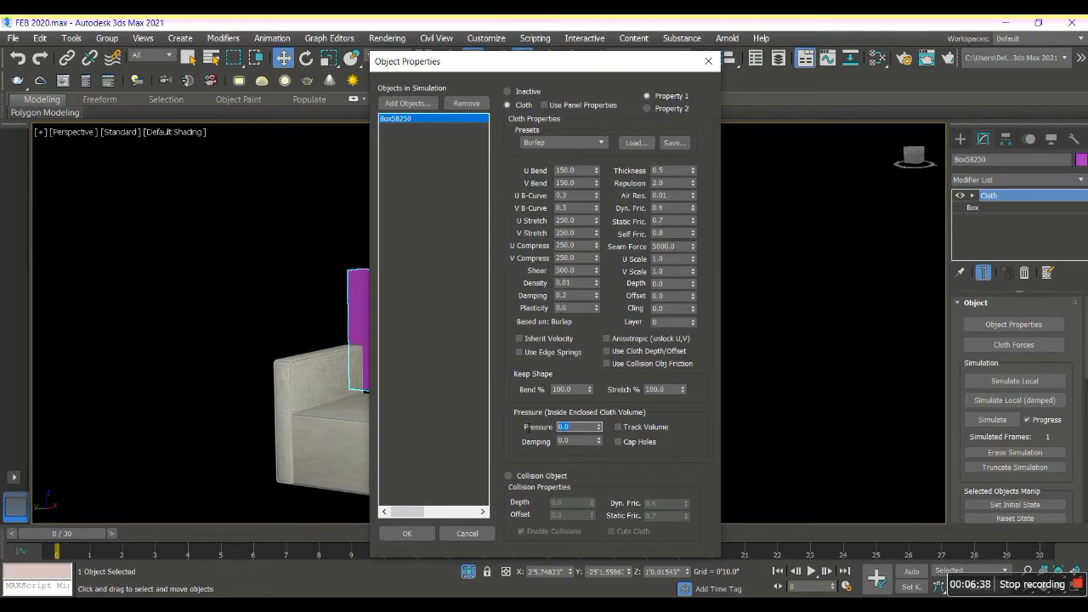
type("20")
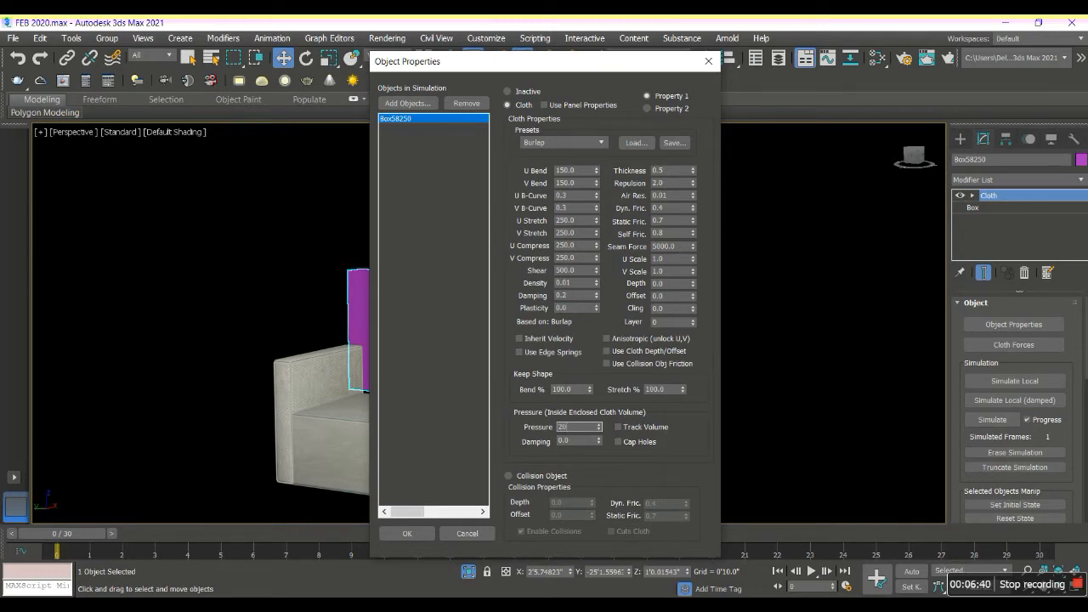
left_click(409, 533)
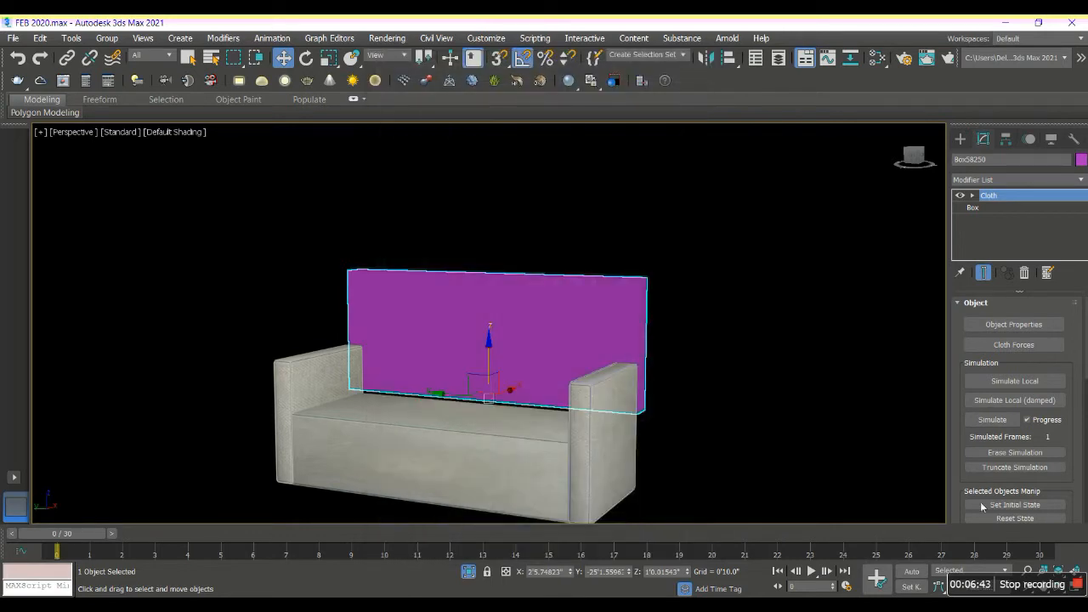
- Run the local cloth simulation briefly to puff up the backrest, then stop it
left_click(1022, 382)
left_click(1025, 383)
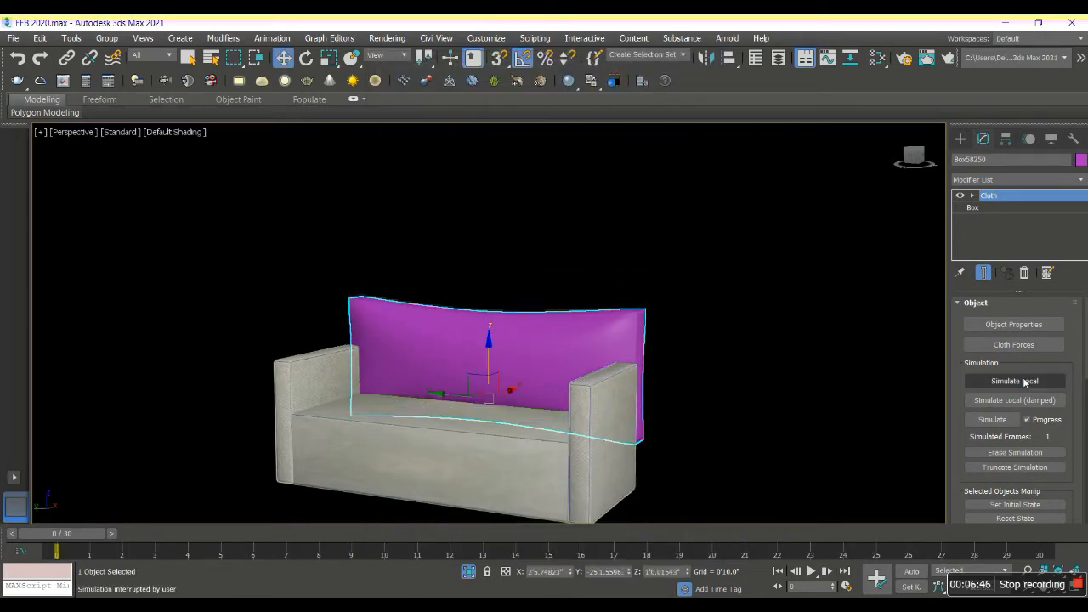
left_click(760, 409)
- Assign the woven fabric VRayMtl, Material #436415, to the backrest
left_click(558, 366)
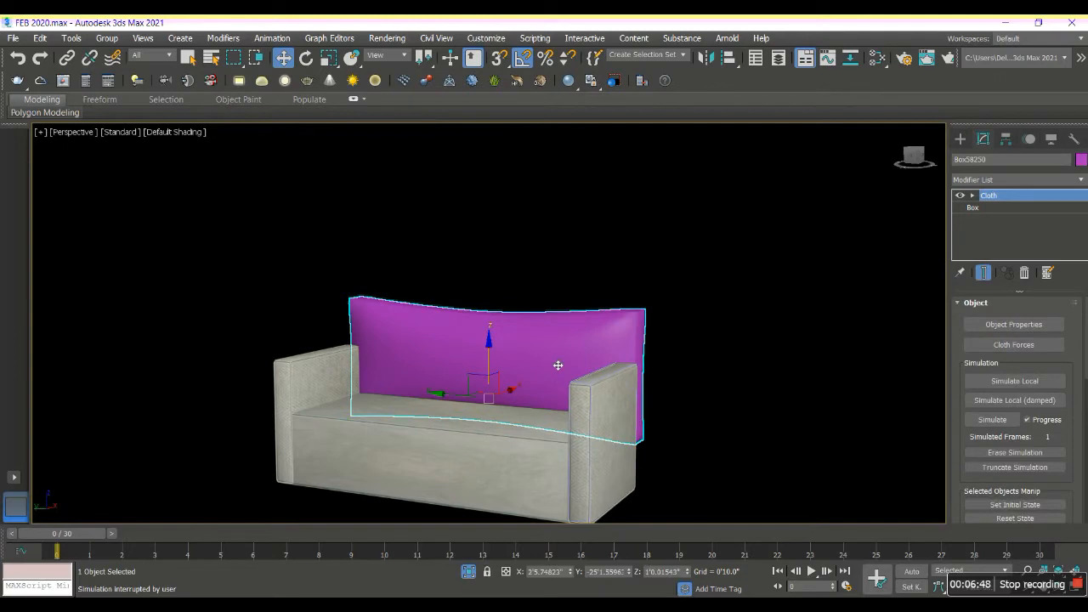
key("m")
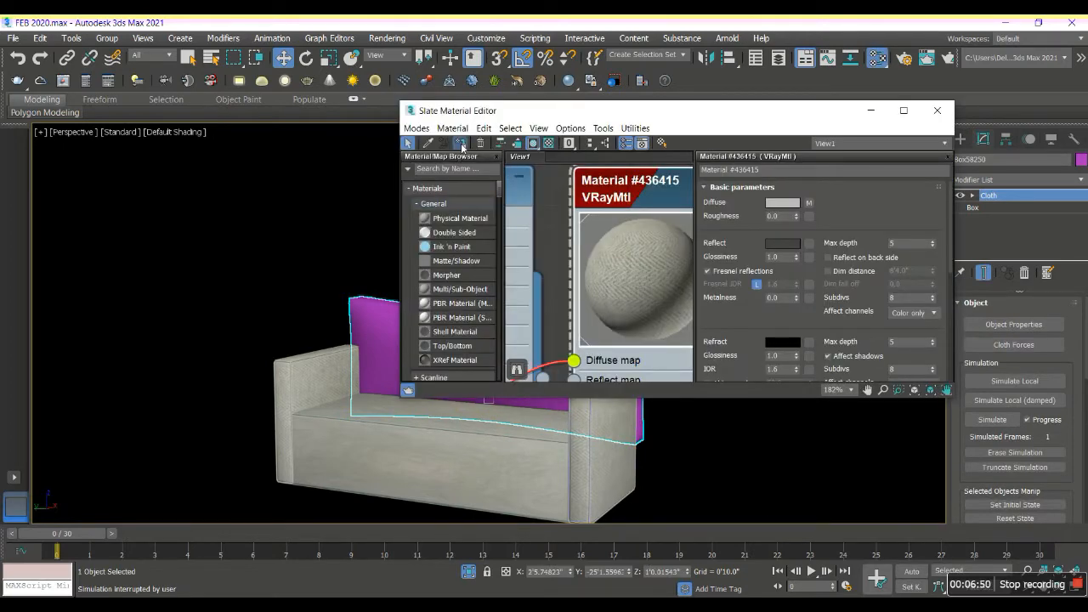
left_click(462, 143)
left_click(936, 111)
left_click(717, 323)
- Move the backrest forward about 4 inches along X, in between the two armrests
mouse_move(686, 404)
middle_mouse_down("alt")
mouse_move(726, 403)
mouse_move(693, 399)
middle_mouse_up("alt")
scroll(649, 351, "up", 5)
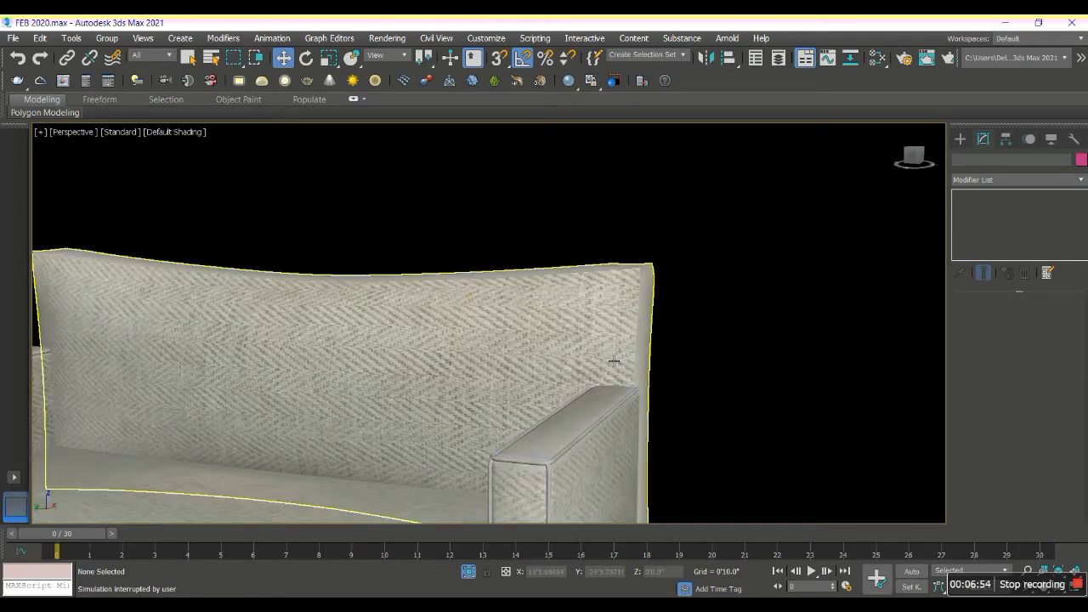
left_click(541, 397)
scroll(541, 397, "down", 7)
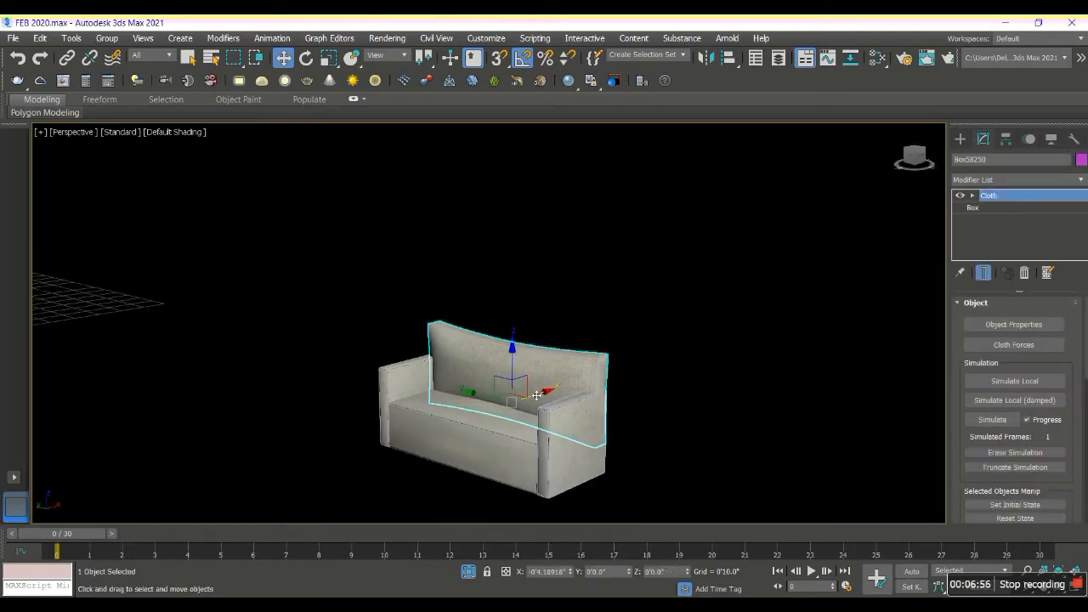
left_click(695, 376)
middle_click_drag(695, 376, 697, 364, "alt")
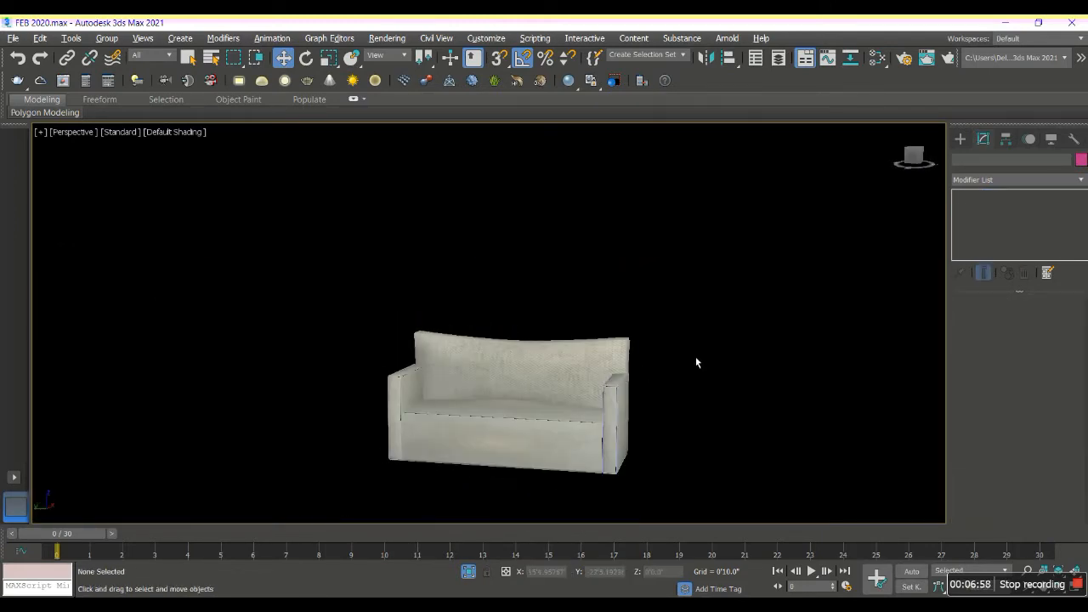
- Add an Edit Poly modifier to the backrest above Cloth and enter its Edge sub-object level
scroll(544, 369, "up", 3)
left_click(544, 369)
scroll(544, 369, "up", 3)
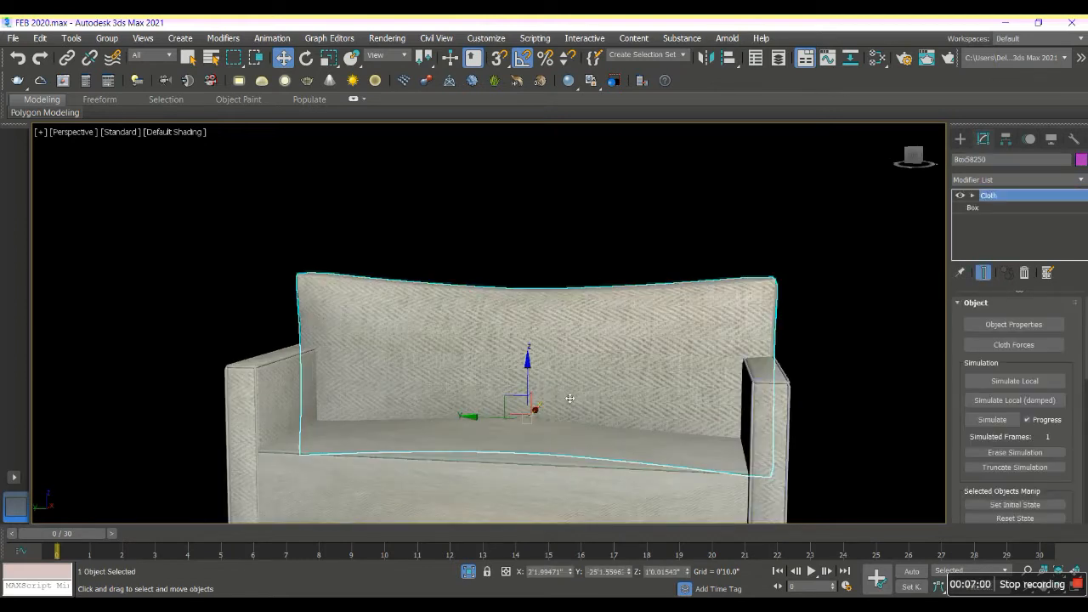
left_click(544, 450)
left_click(596, 351)
scroll(988, 203, "down", 10)
left_click(979, 230)
left_click(972, 195)
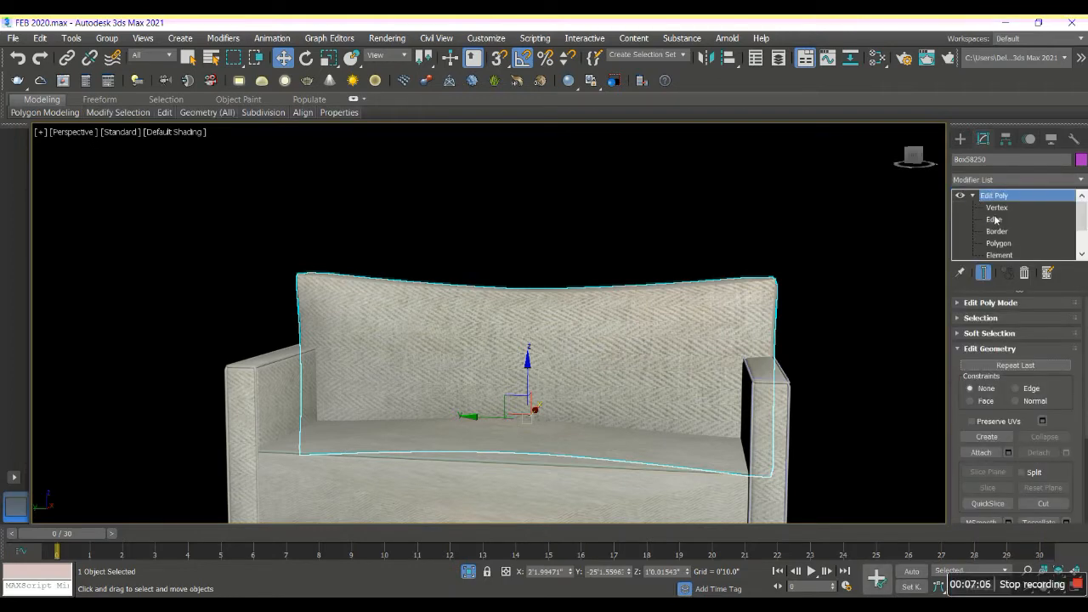
left_click(995, 219)
- Turn on edged faces and select the whole edge loop around the backrest's front face
middle_click_drag(714, 331, 619, 387, "alt")
scroll(618, 388, "up", 5)
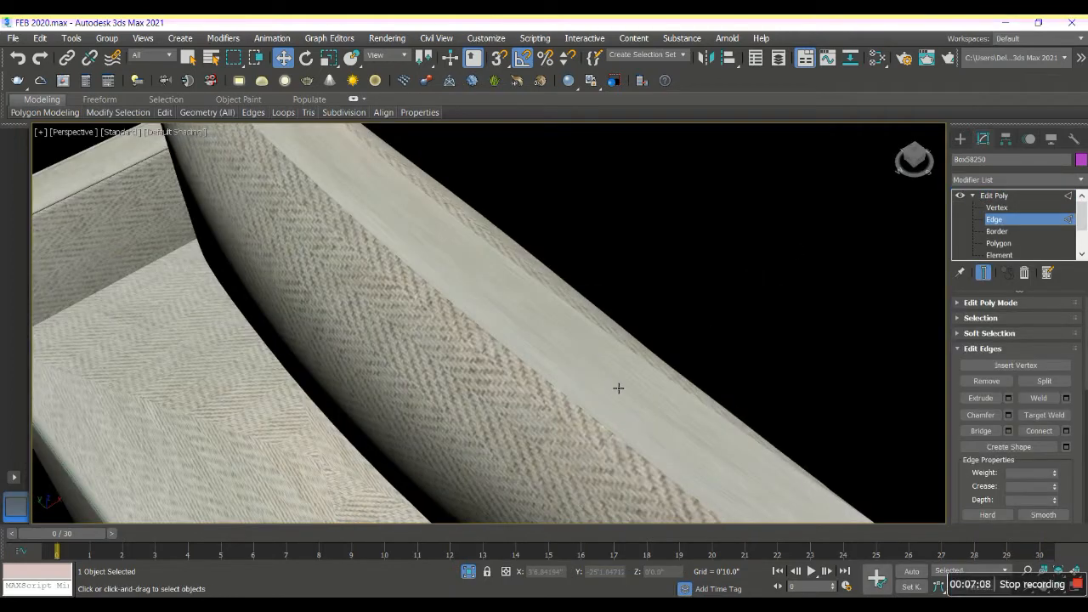
key("F4")
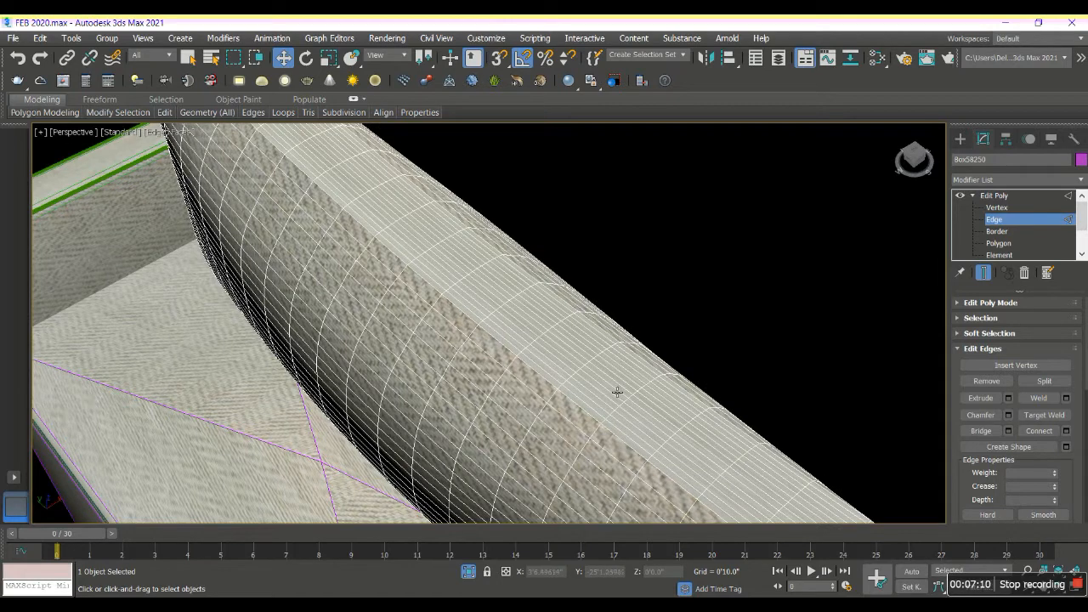
left_click(595, 413)
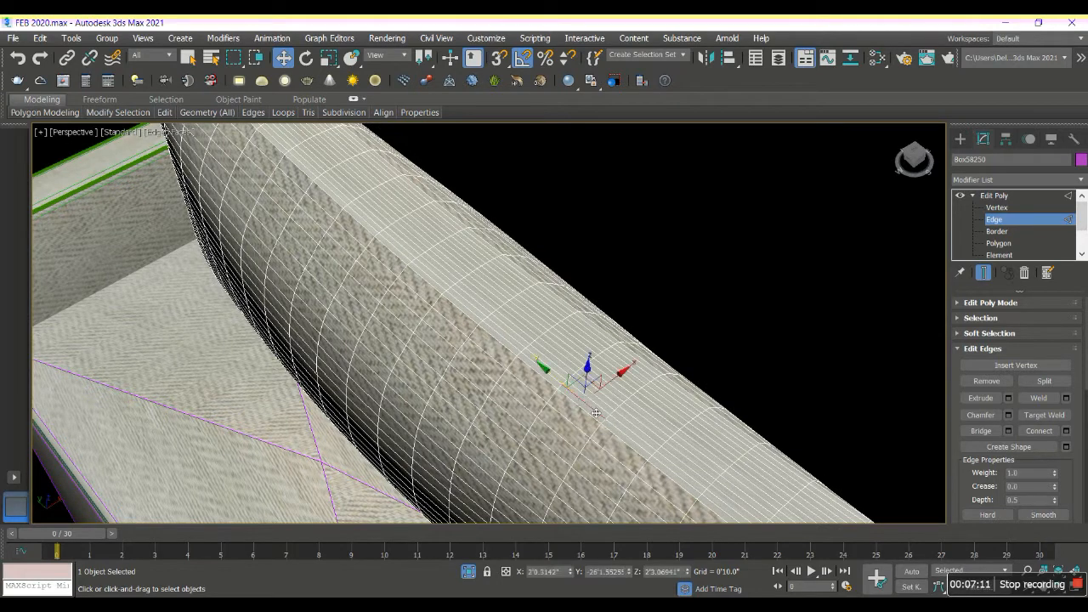
left_click(1011, 319)
left_click(1039, 422)
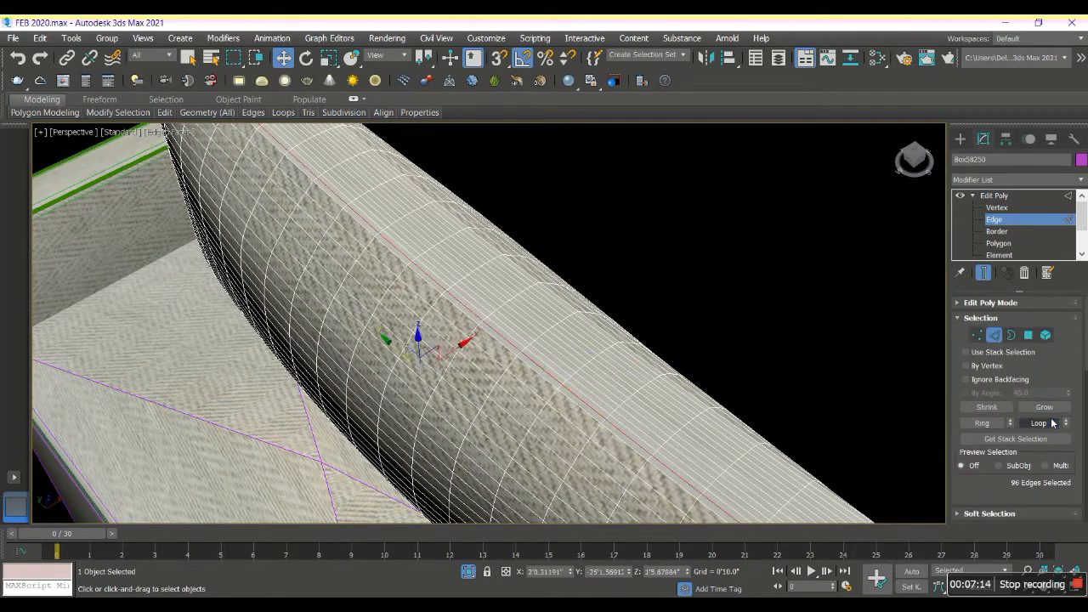
scroll(1034, 340, "down", 6)
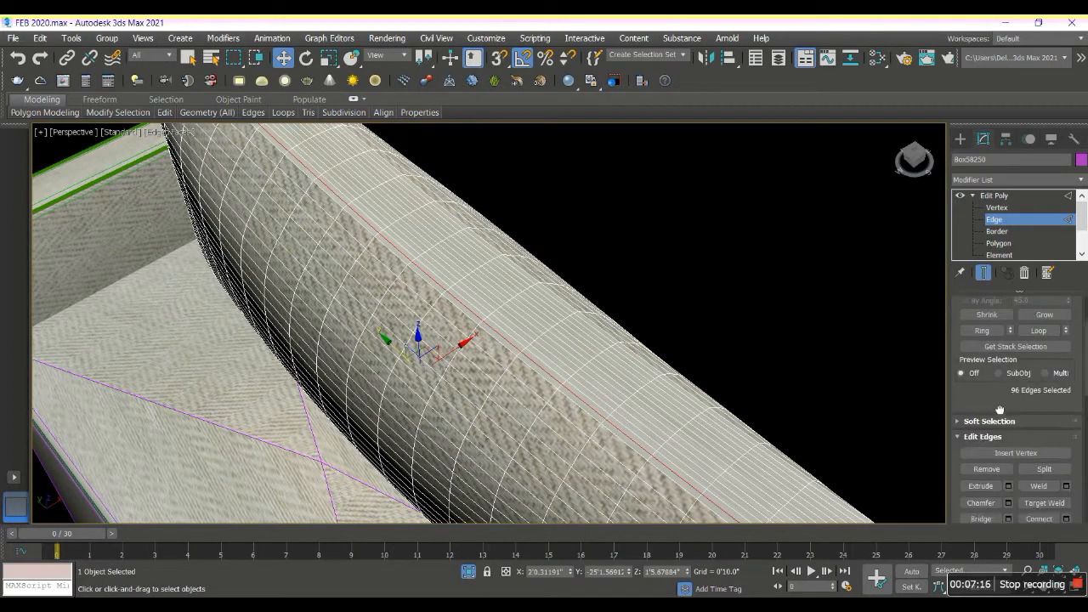
- Create a smooth shape from the selected front edge loop of the backrest and leave edge editing
left_click(1034, 300)
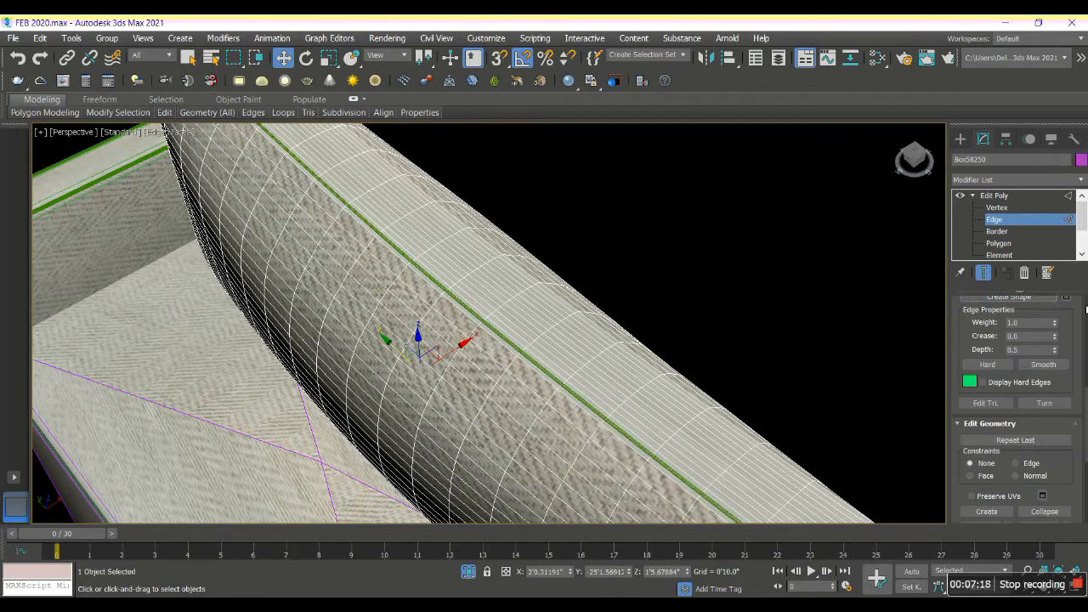
left_click(1066, 299)
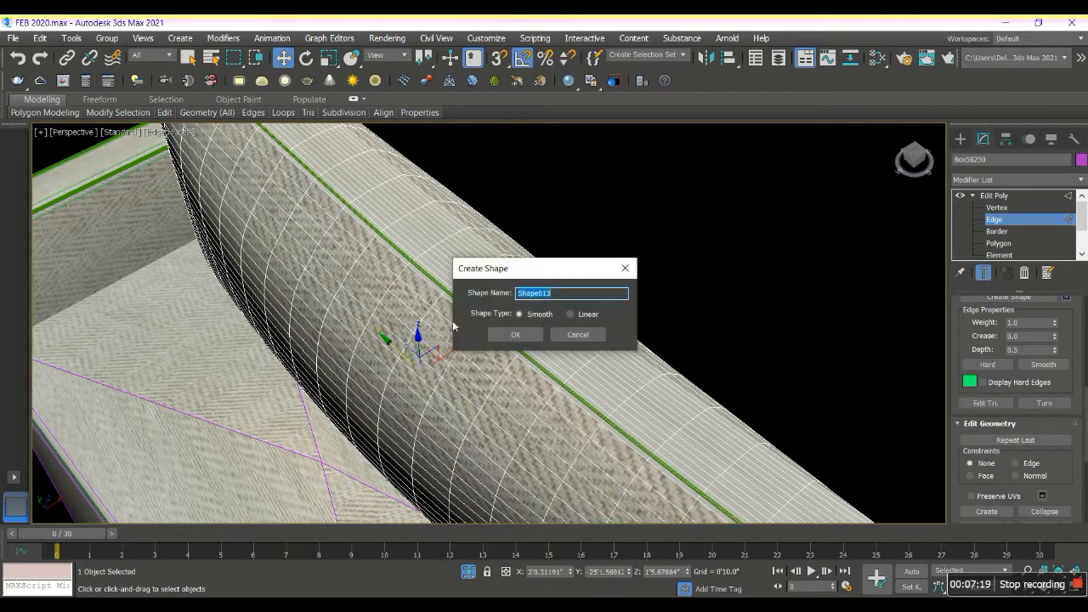
left_click(525, 334)
left_click(994, 196)
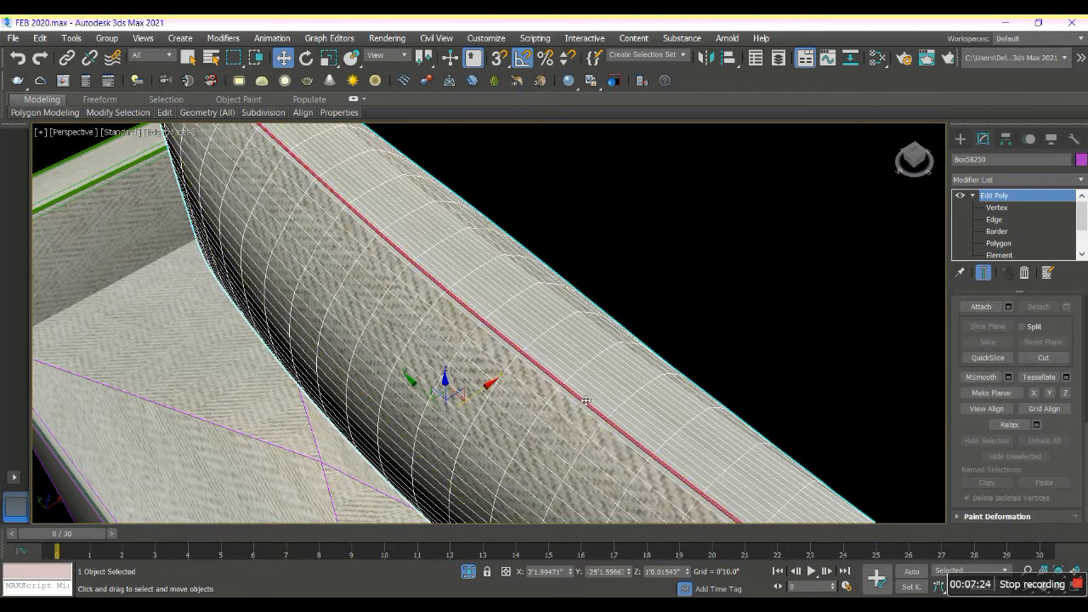
- Raise the backrest piping spline's radial thickness to about 0.8" and reduce it again, checking it against the whole sofa
left_click(255, 292)
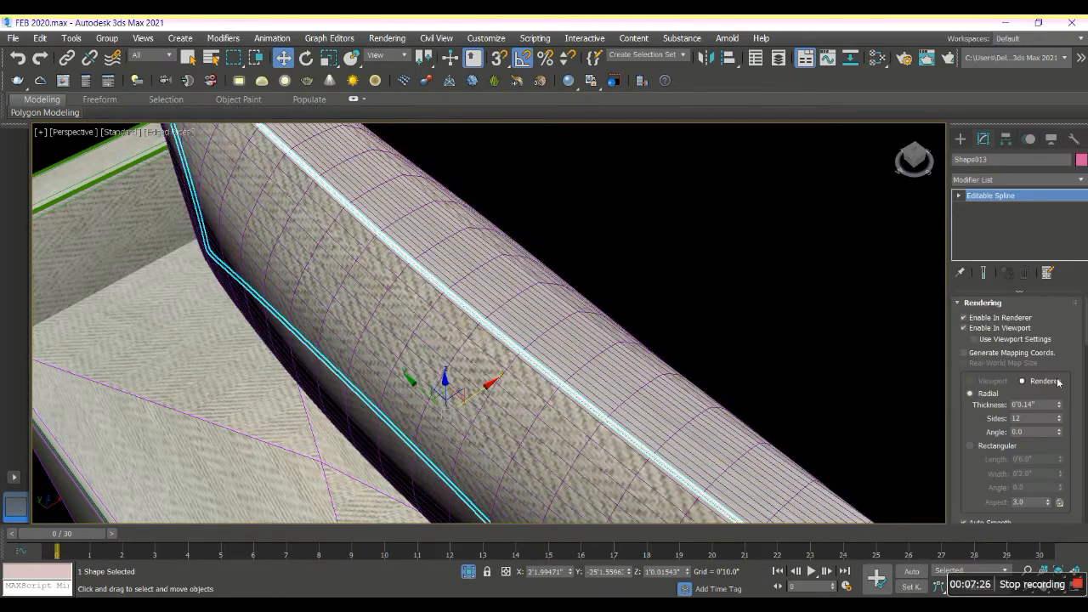
left_click_drag(1064, 407, 1020, 370)
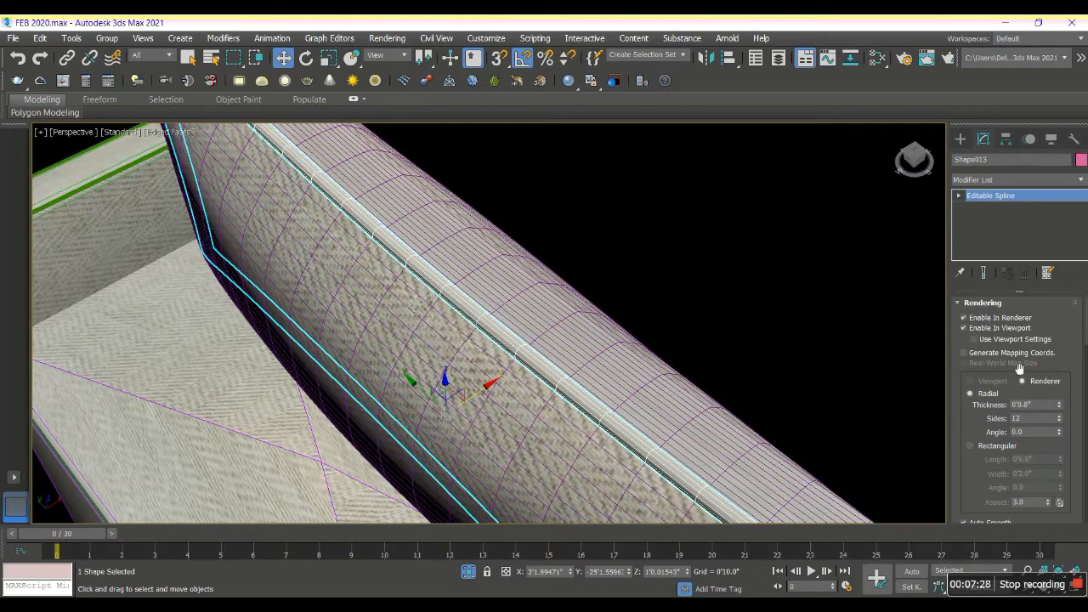
scroll(715, 432, "down", 5)
middle_click_drag(682, 391, 694, 348, "alt")
left_click_drag(1058, 406, 1051, 432)
left_click(819, 367)
- Turn off edged faces and set the backrest piping spline's thickness to 0.61"
scroll(811, 366, "up", 6)
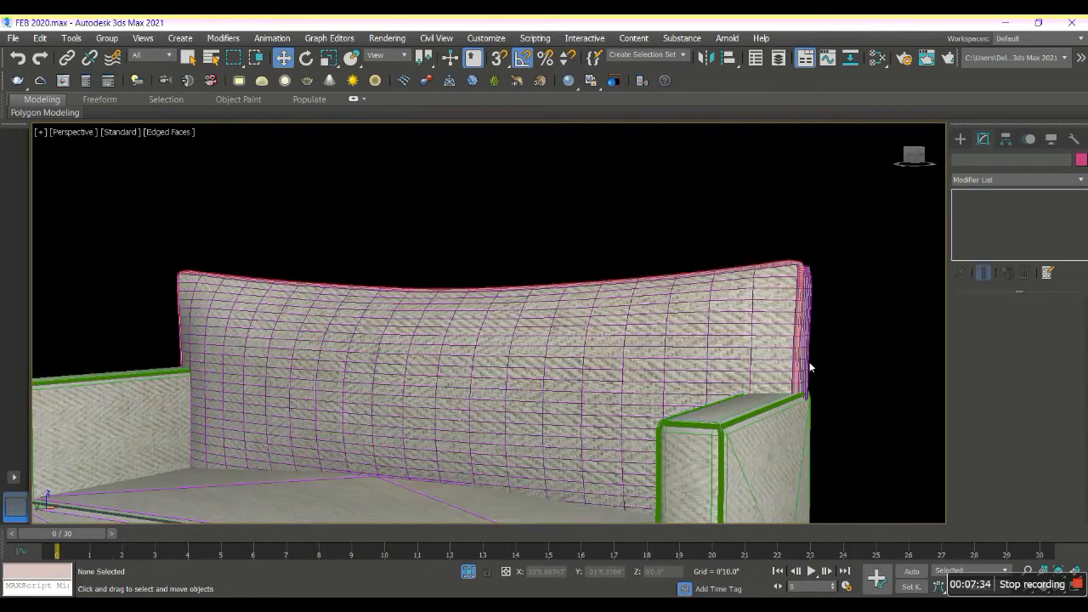
left_click(799, 354)
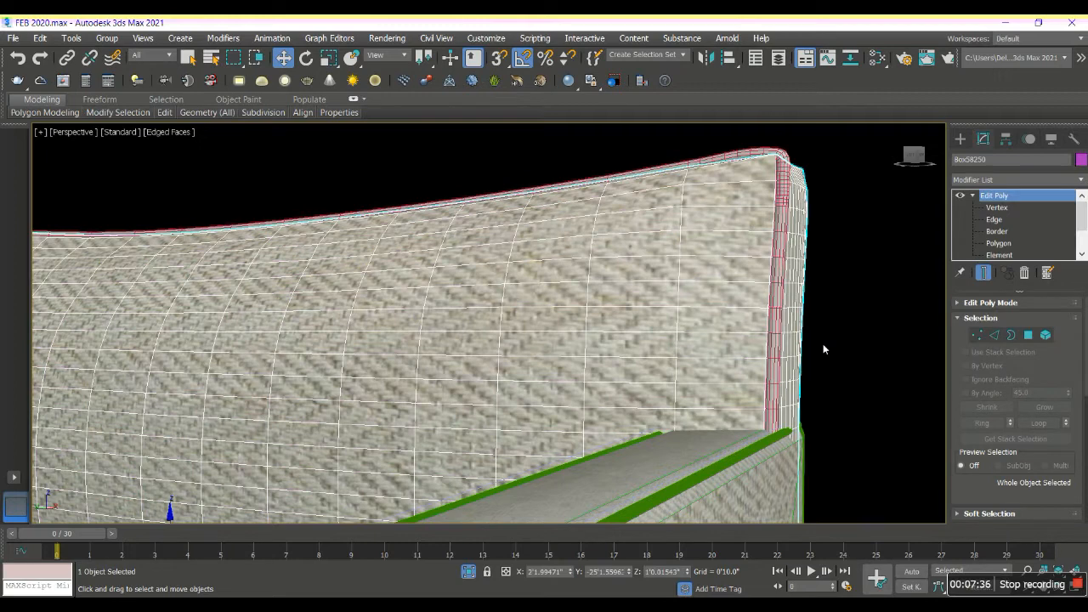
key("F4")
left_click(825, 366)
scroll(825, 366, "down", 6)
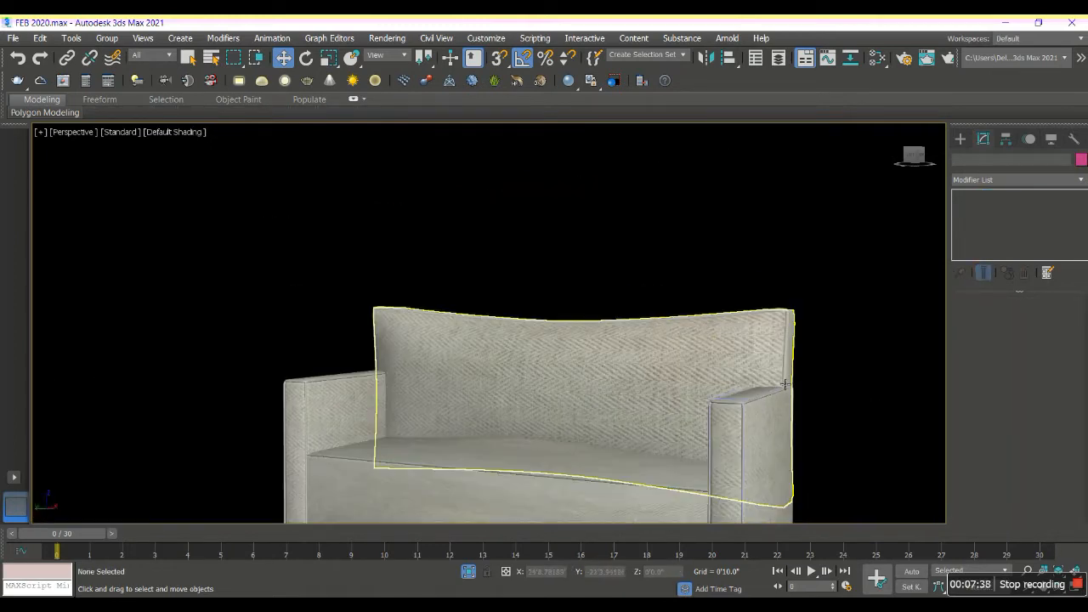
scroll(785, 384, "up", 6)
left_click(787, 396)
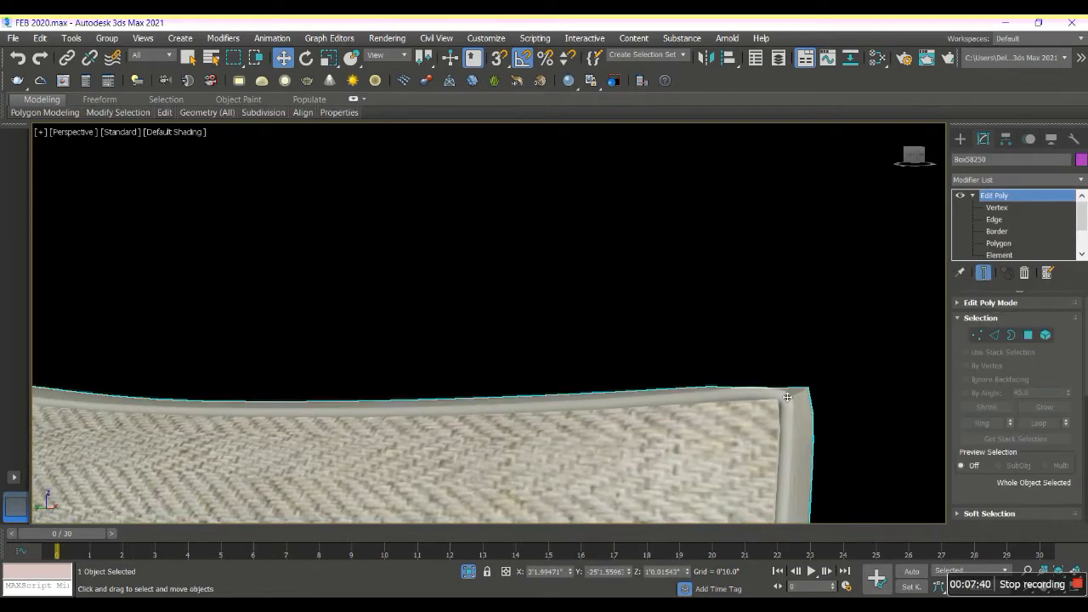
left_click(787, 396)
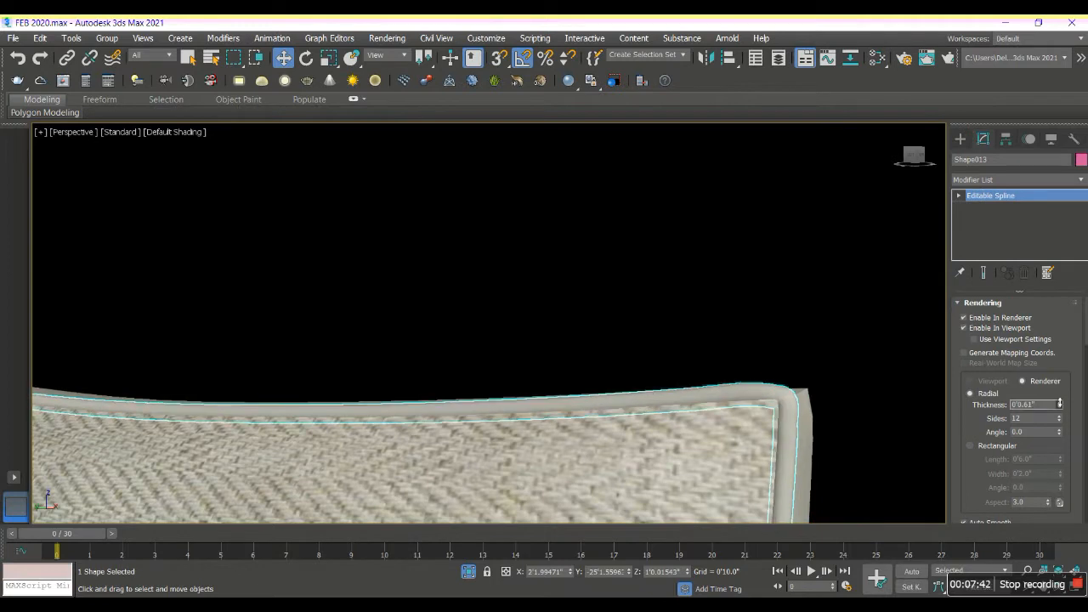
left_click(813, 335)
scroll(737, 397, "down", 6)
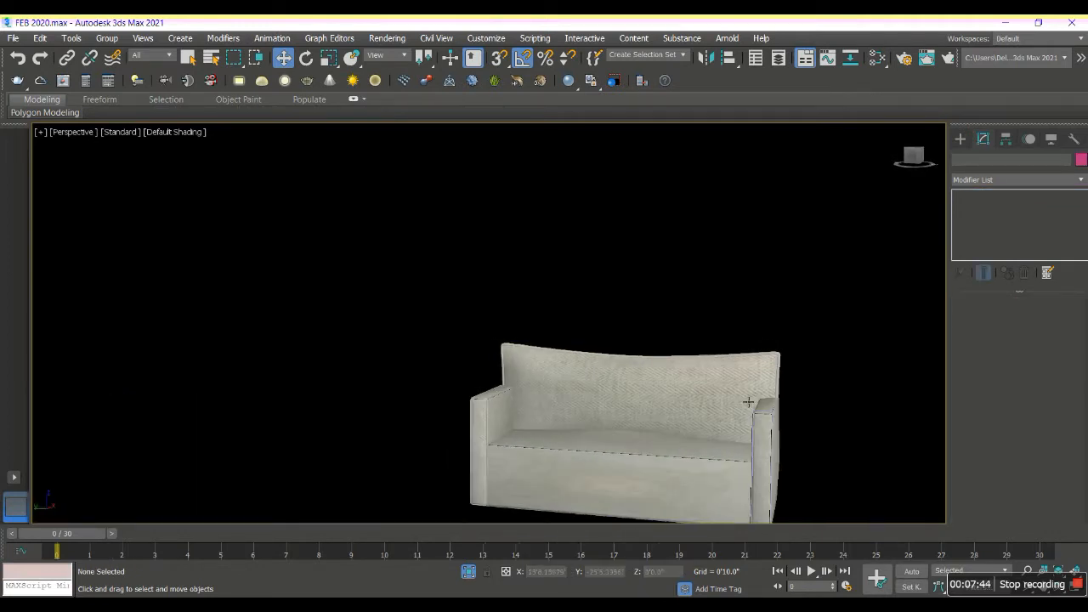
scroll(725, 403, "up", 4)
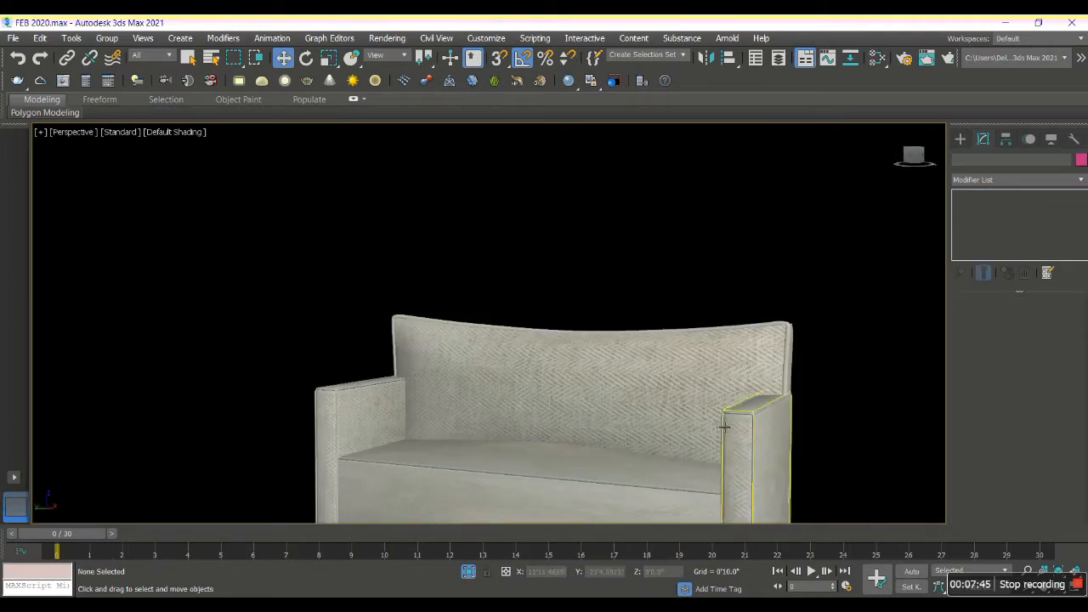
- Switch to sofa.jpg in Photos, examine the bolster cushions beside the armrests, and return to 3ds Max
left_click(960, 139)
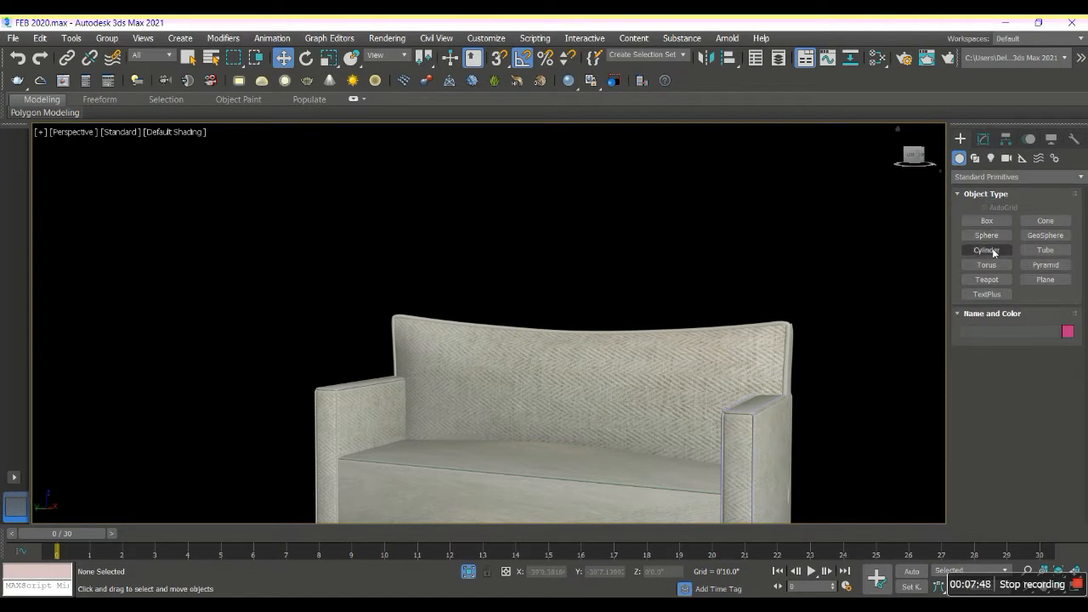
left_click(984, 177)
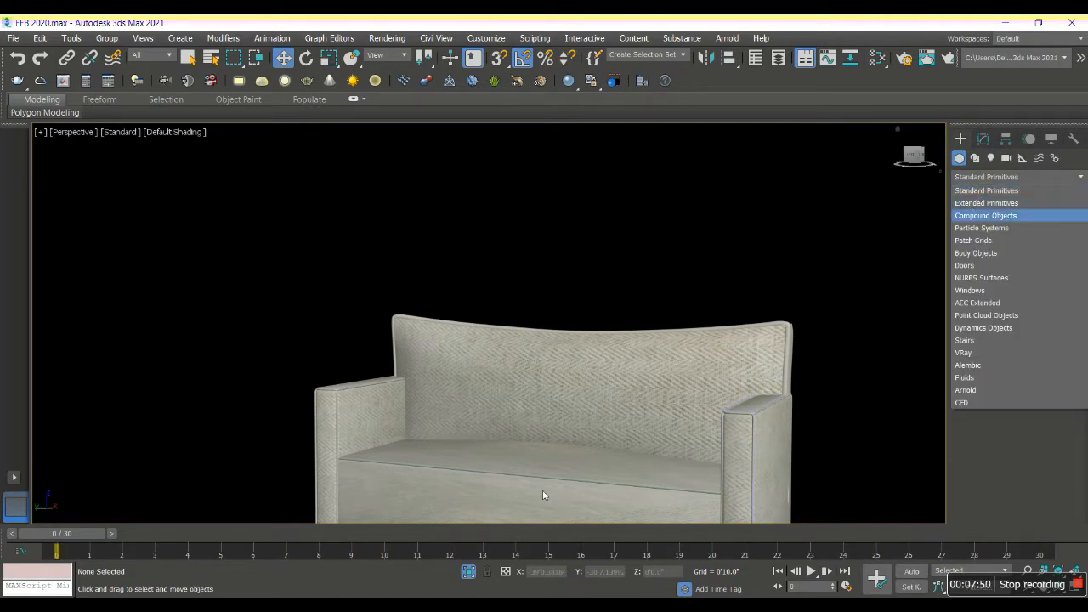
key("alt+Tab")
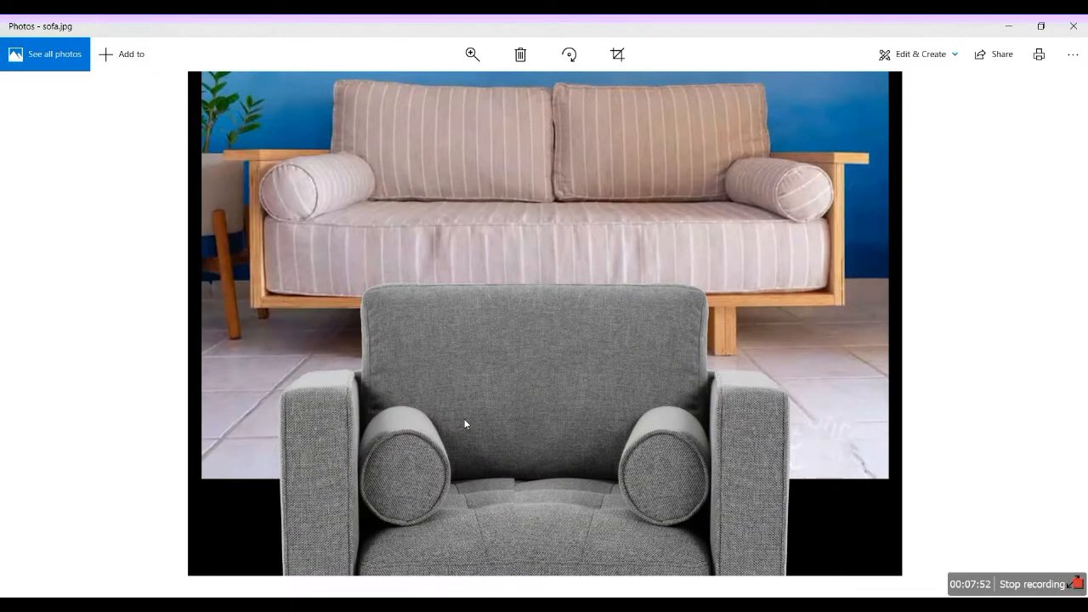
left_click(1011, 24)
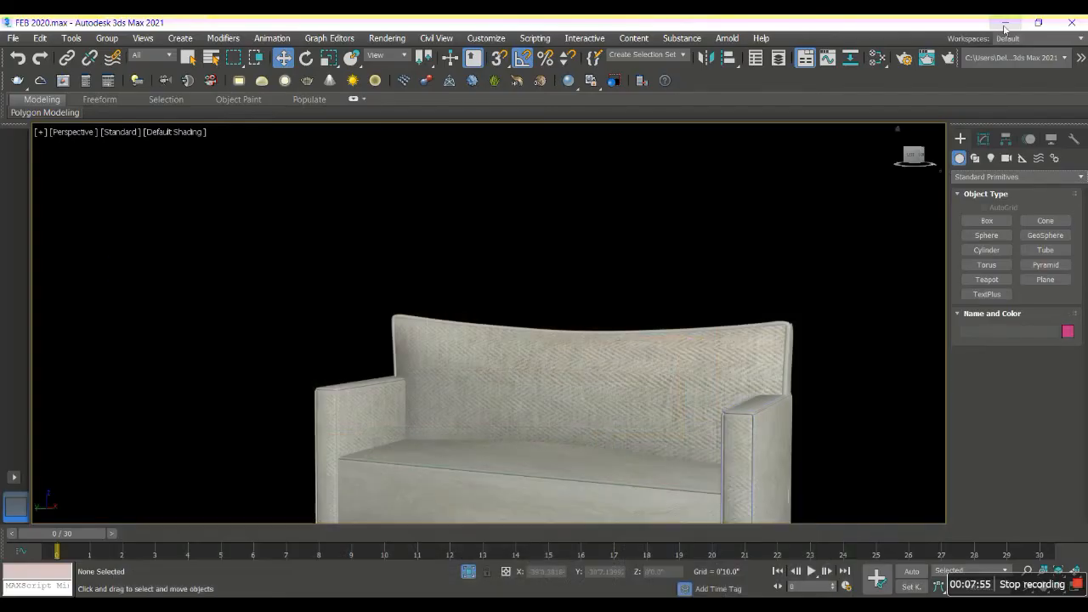
- With AutoGrid on, create a cylinder beside the sofa in the Left view, about 4.61" in radius and 11.87" high
left_click(986, 250)
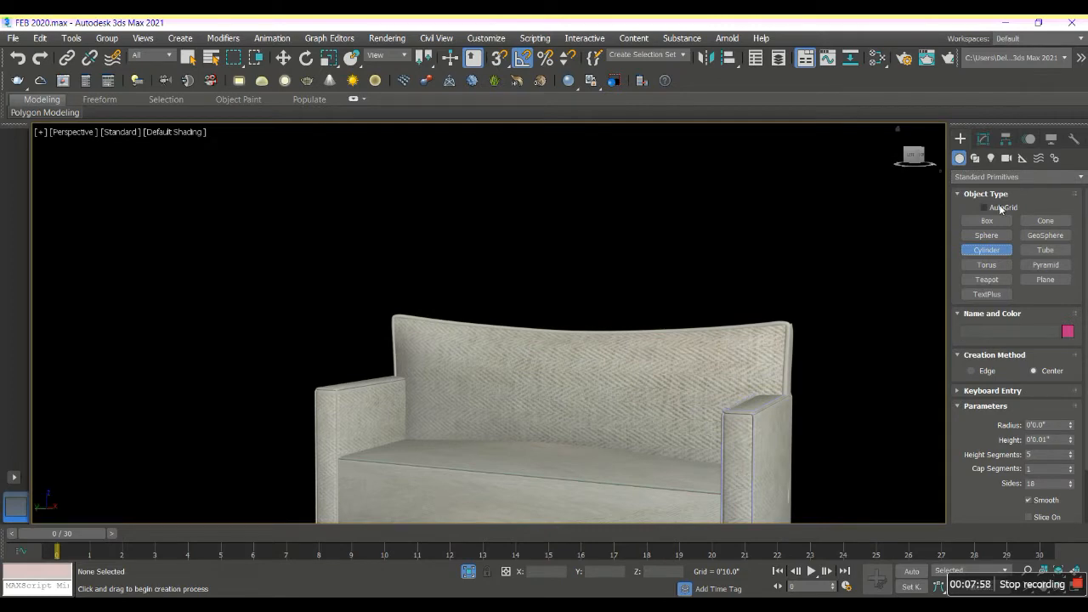
left_click(1001, 209)
scroll(741, 418, "down", 2)
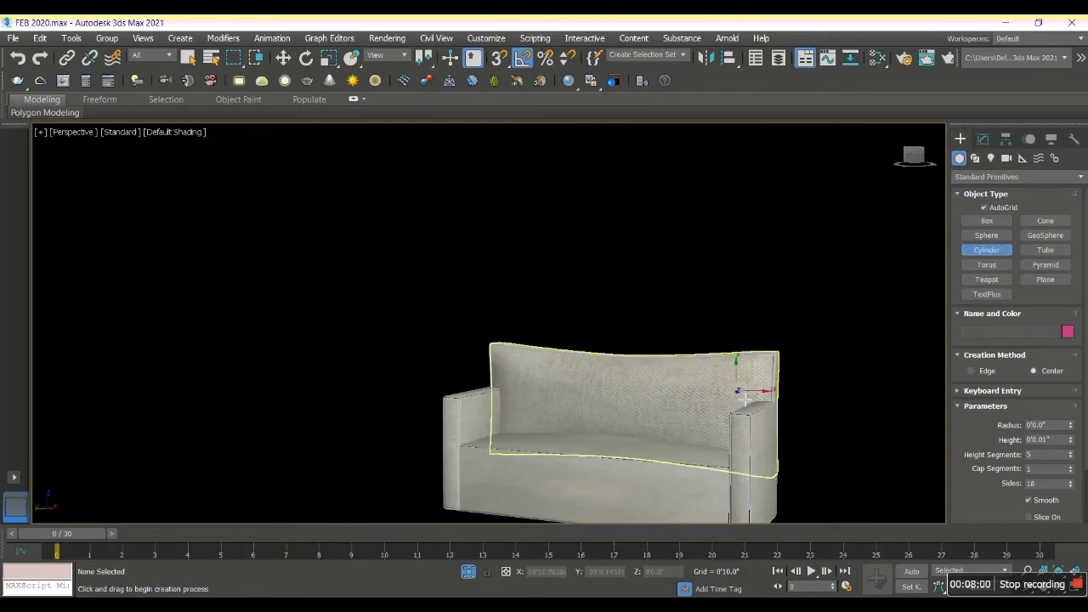
middle_click_drag(738, 388, 707, 358)
key("l")
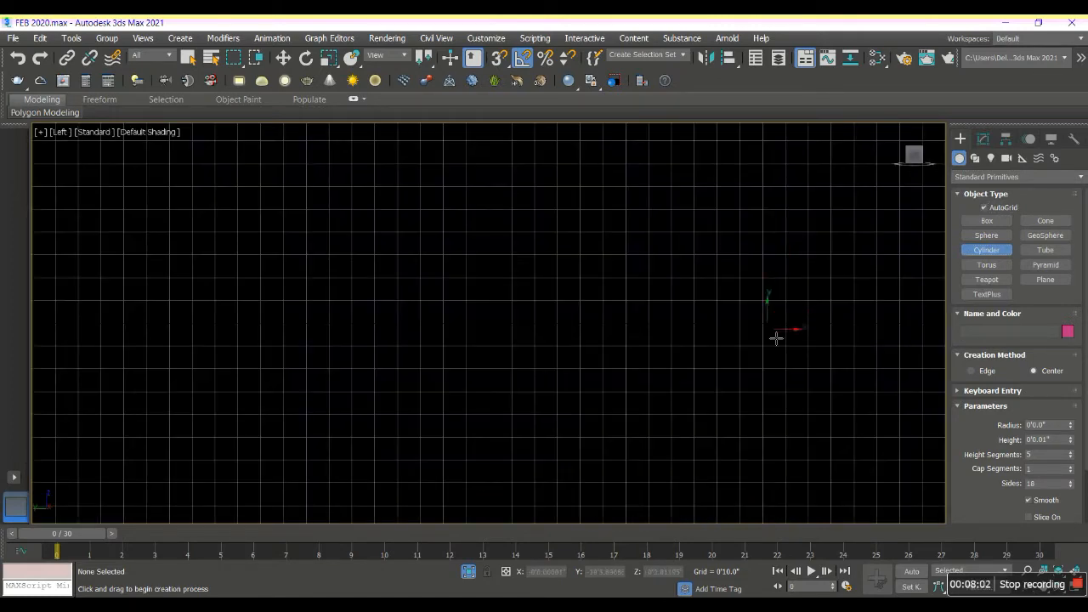
scroll(790, 336, "down", 2)
middle_click_drag(801, 334, 381, 345)
scroll(468, 340, "up", 8)
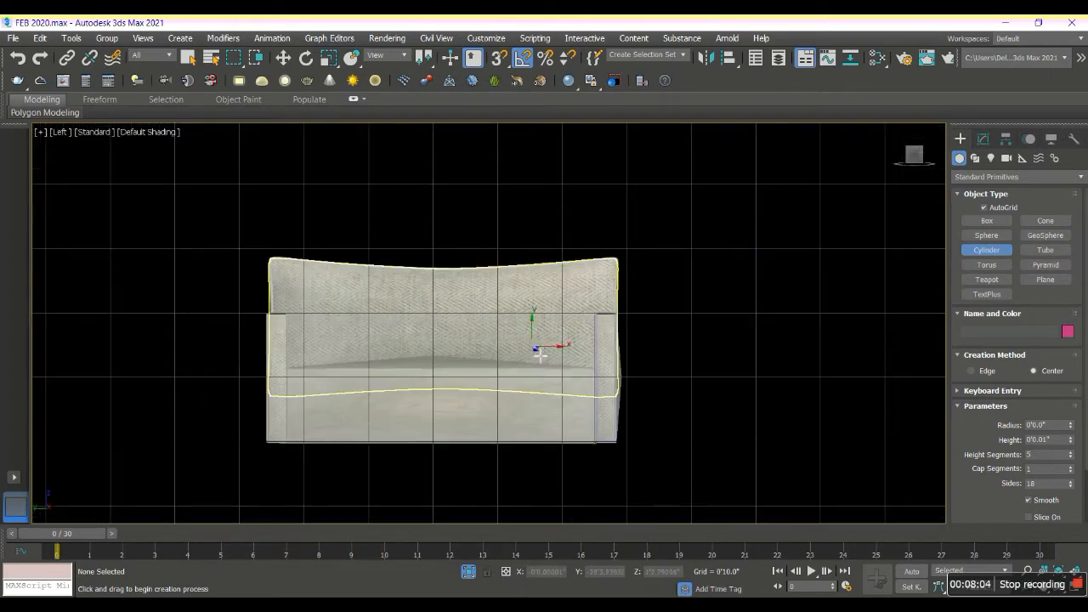
mouse_move(653, 344)
left_mouse_down()
mouse_move(690, 343)
mouse_move(680, 343)
left_mouse_up()
left_click(736, 258)
key("w")
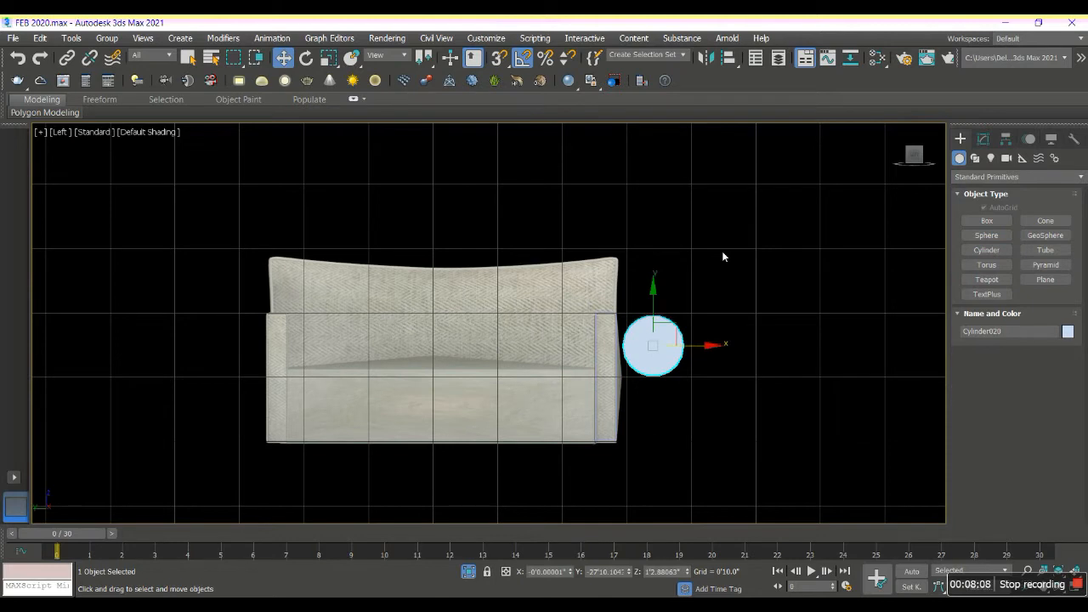
key("p")
- Quick-align the cylinder to the right armrest and move it onto the seat against the armrest's inner side
key("shift+a")
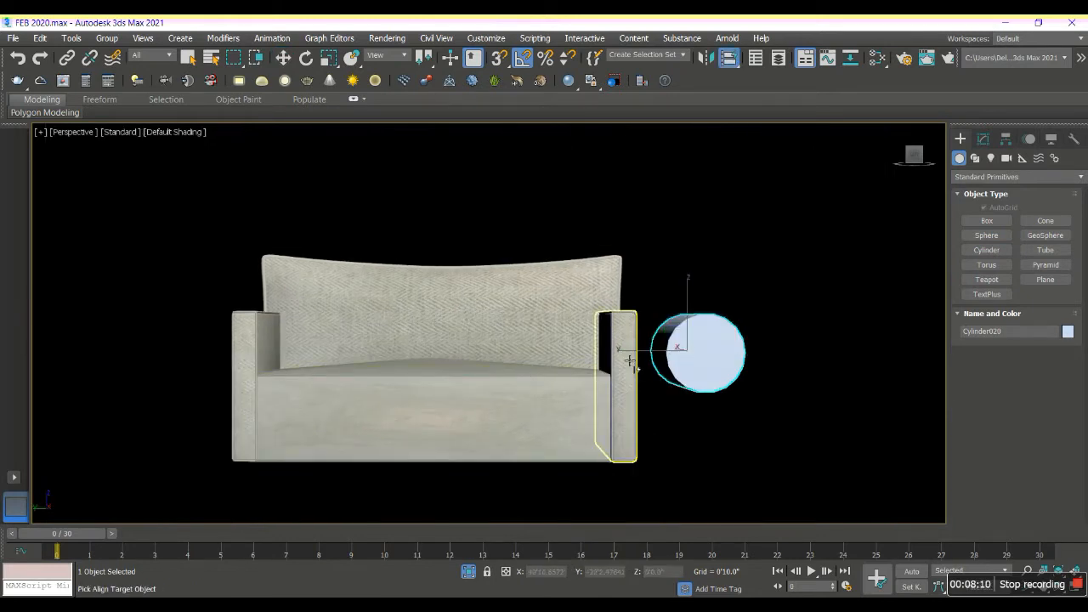
left_click(630, 361)
left_click_drag(584, 459, 615, 317)
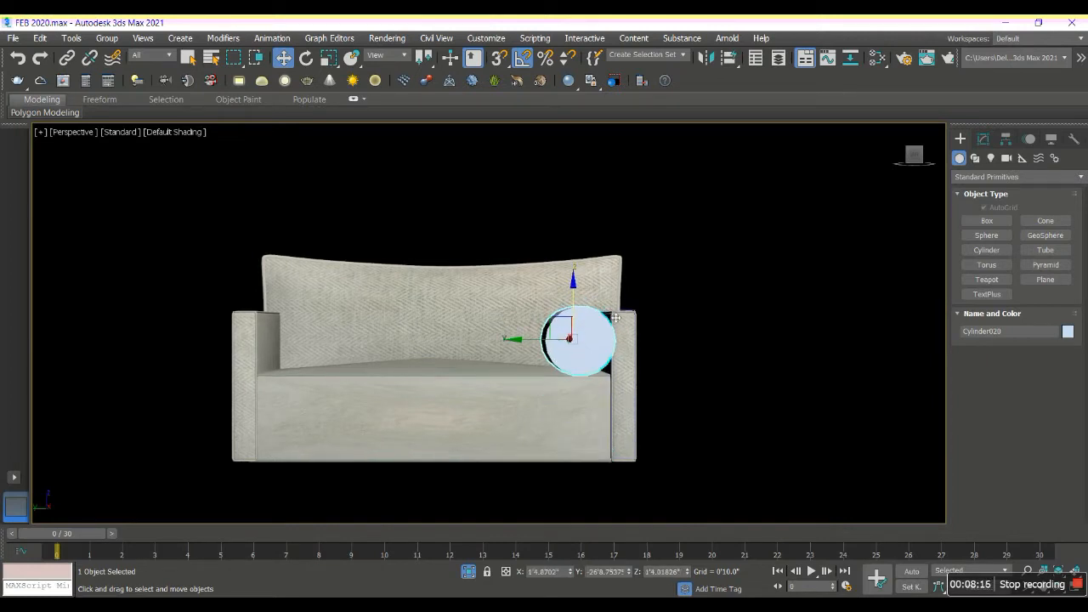
left_click(702, 369)
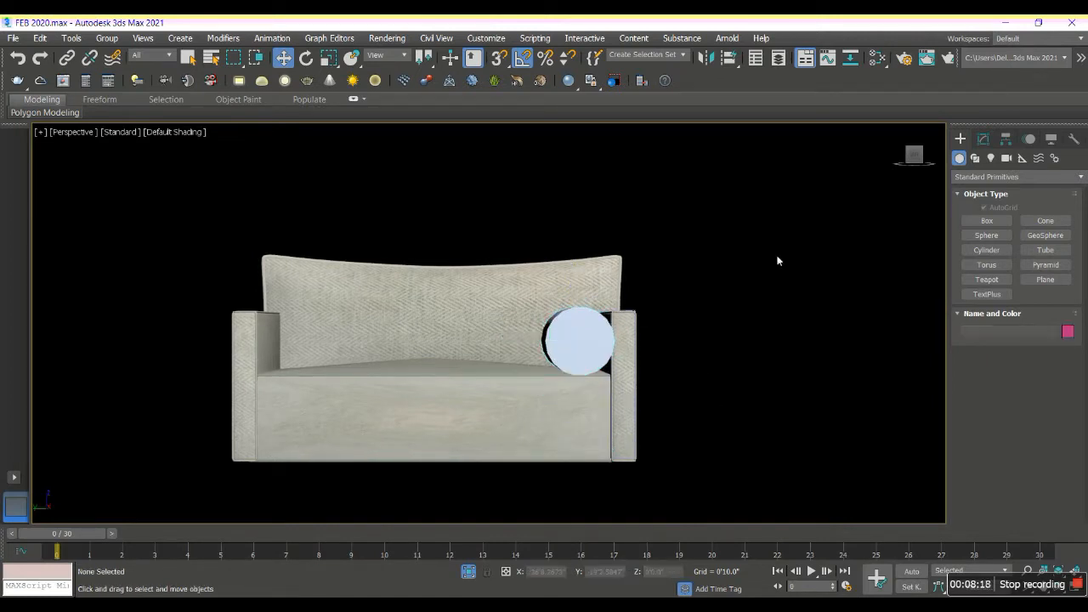
- Move the bolster cylinder about 2 inches along X toward the backrest
left_click_drag(913, 159, 911, 169)
left_click(605, 338)
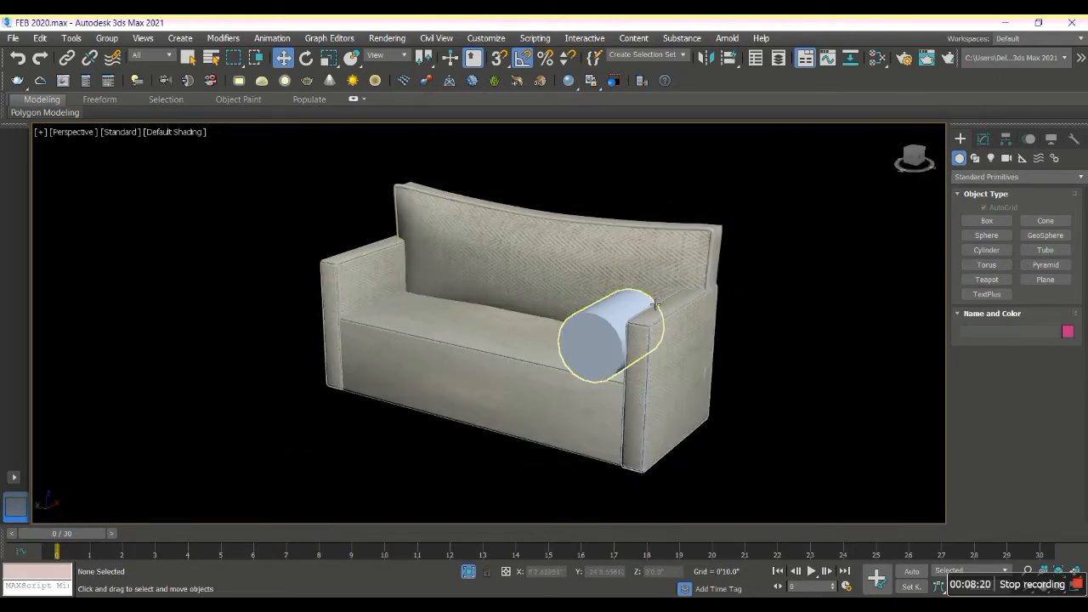
key("z")
middle_click_drag(597, 357, 575, 391, "alt")
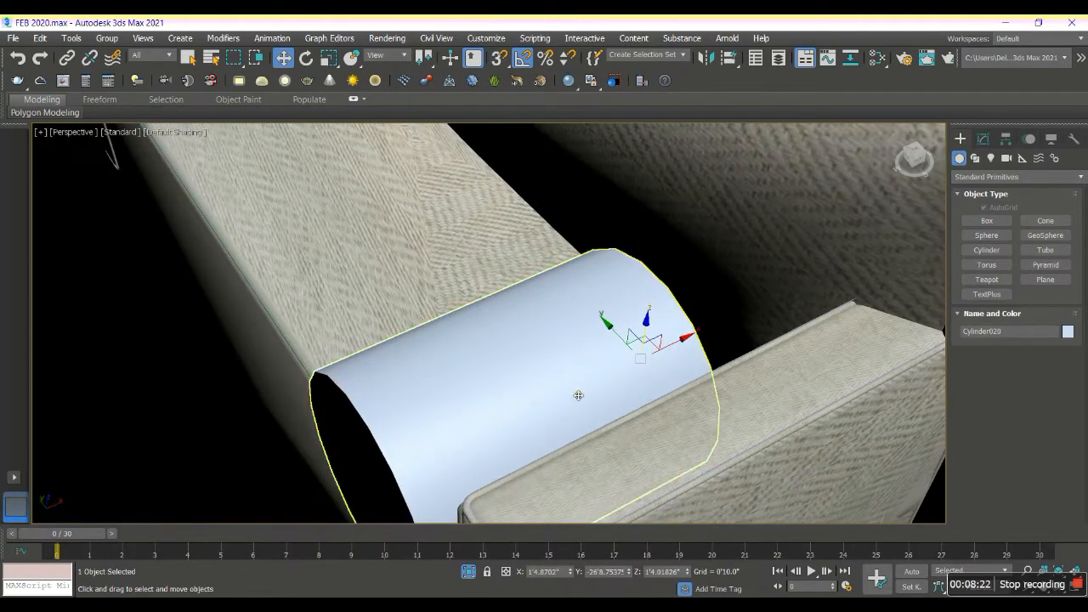
left_click_drag(701, 345, 716, 341)
mouse_move(717, 341)
middle_mouse_down("alt")
mouse_move(732, 330)
mouse_move(693, 342)
mouse_move(712, 343)
middle_mouse_up("alt")
- Reduce the bolster cylinder's radius to about 3.55", set its sides to 25, and display edged faces
left_click(983, 139)
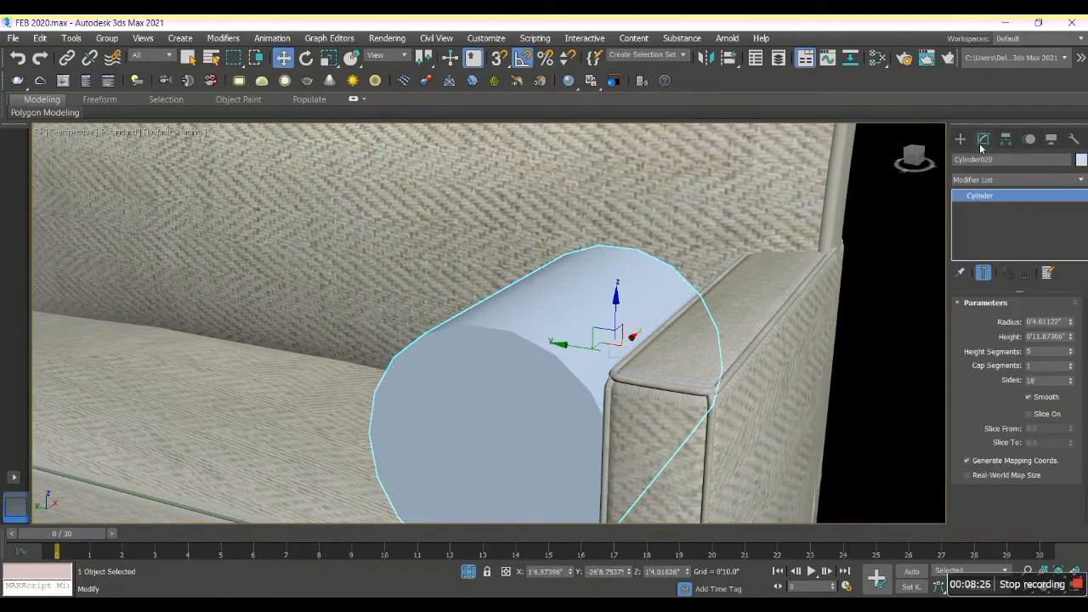
left_click_drag(1069, 321, 1077, 337)
left_click_drag(1071, 380, 1071, 374)
key("F4")
scroll(648, 340, "down", 3)
scroll(648, 340, "up", 4)
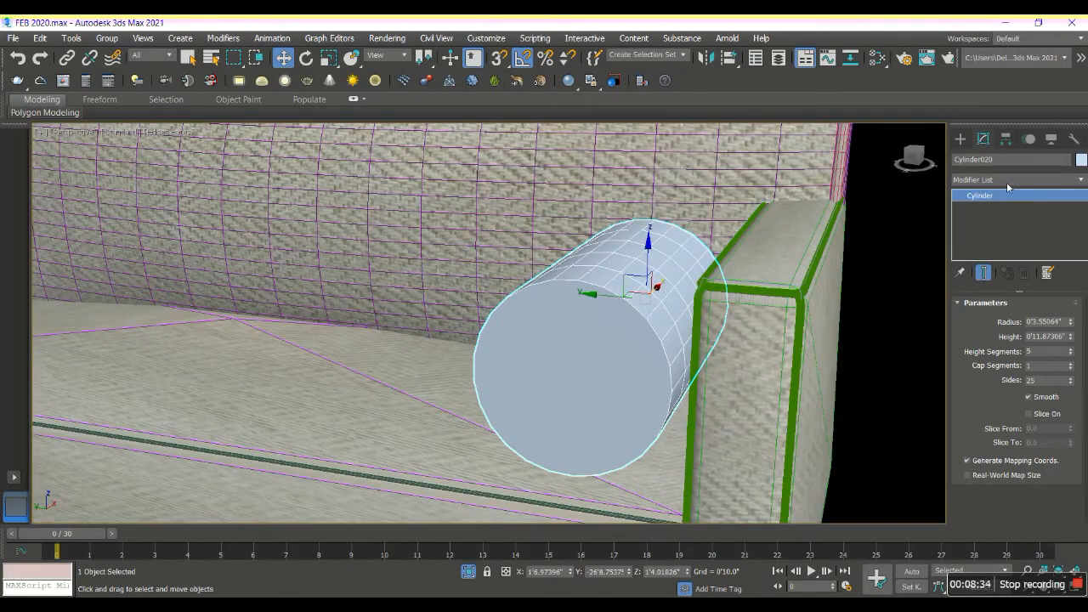
- Set the cylinder's height segments to 21, raise it about 4 inches along Z, and increase its cap segments
left_click_drag(1069, 355, 1069, 350)
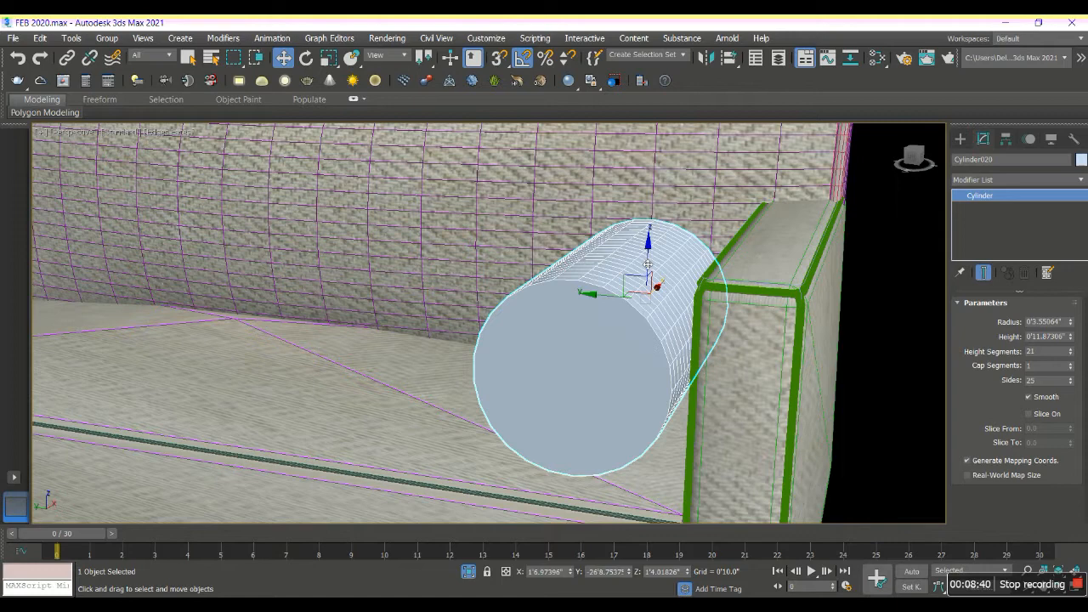
left_click_drag(653, 268, 655, 175)
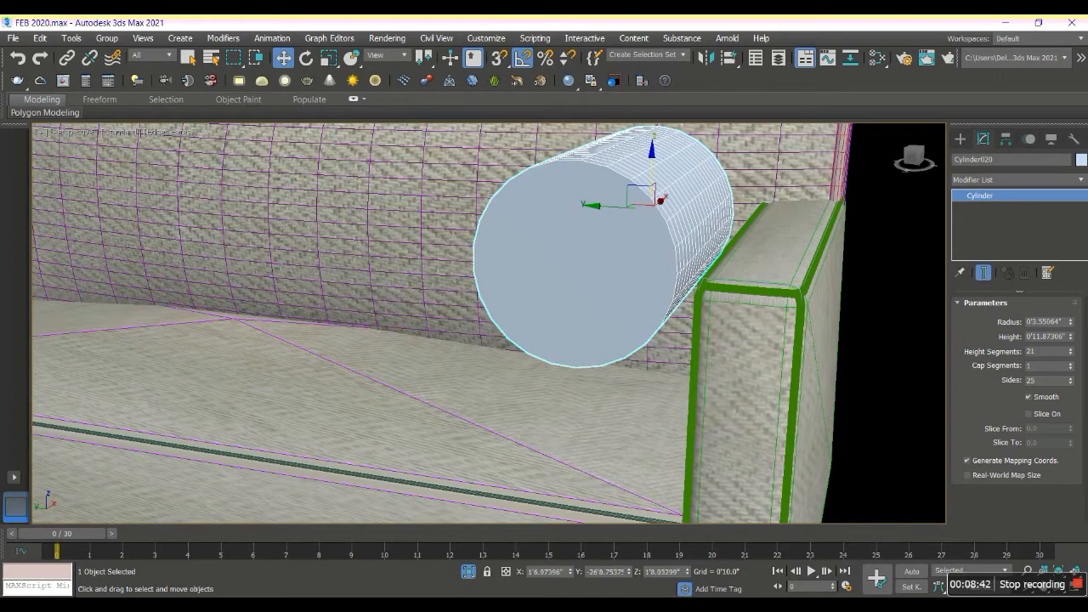
left_click_drag(1069, 369, 1073, 365)
- Add a Cloth modifier to the bolster cylinder
left_click(979, 180)
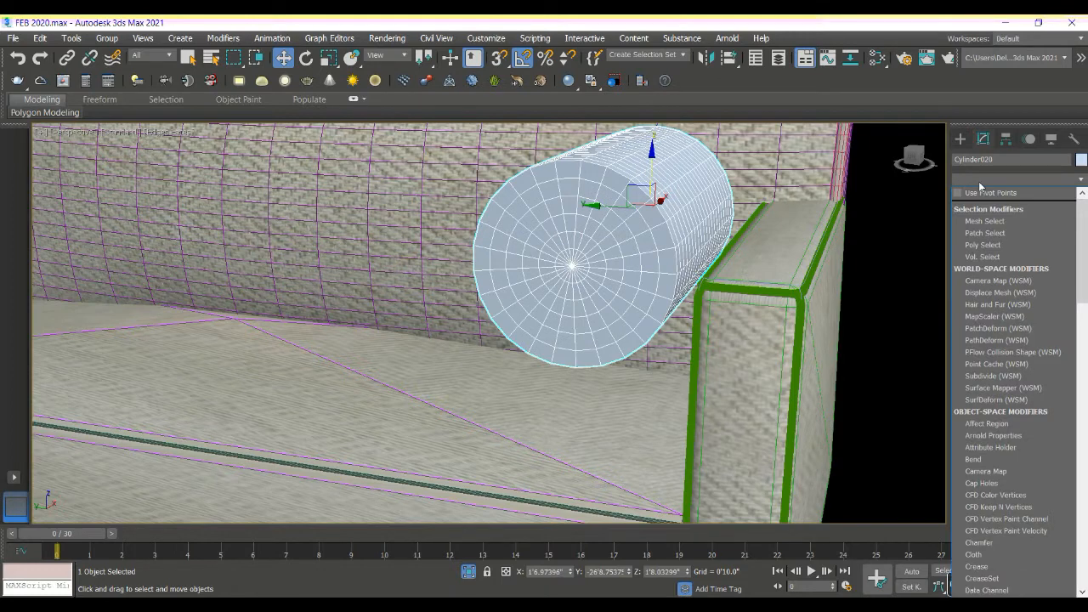
key("c")
key("c")
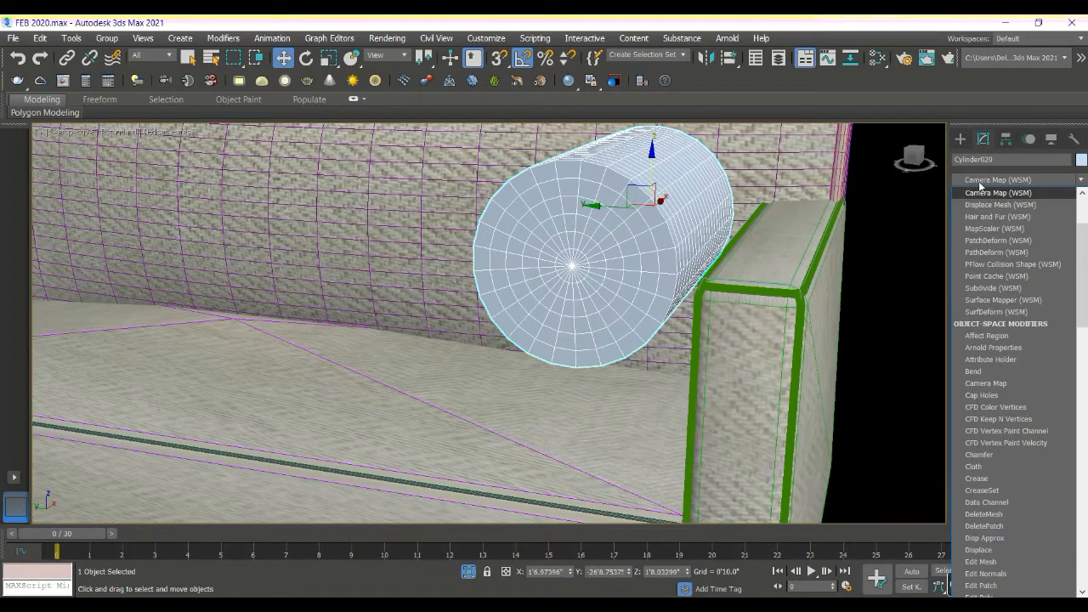
left_click(973, 276)
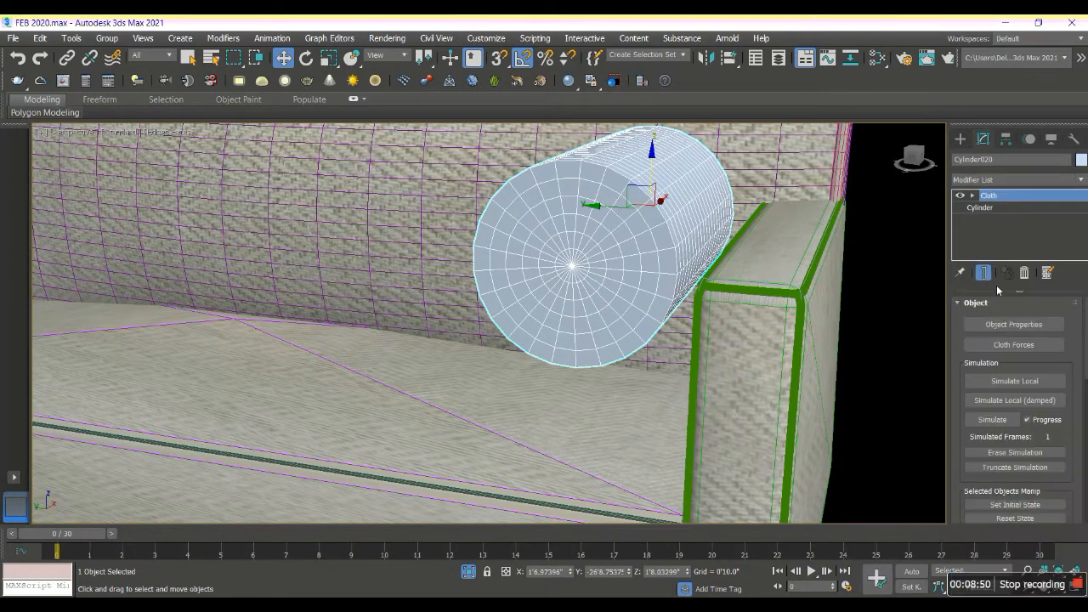
- Define the bolster cylinder as Cloth with the Burlap preset and a pressure of 2, and run a local simulation
left_click(1013, 324)
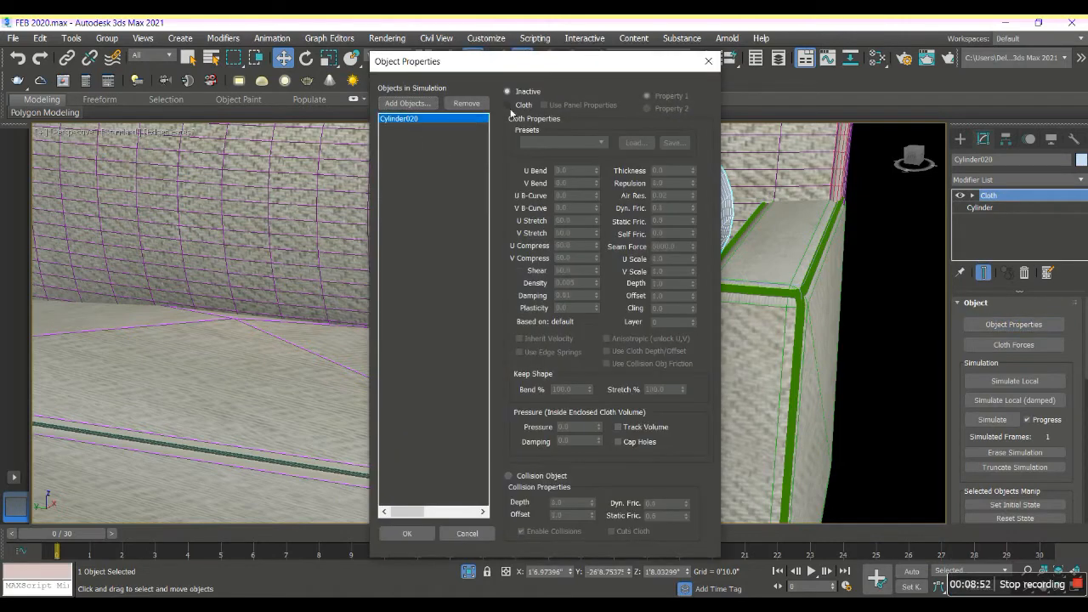
left_click(506, 105)
left_click(557, 142)
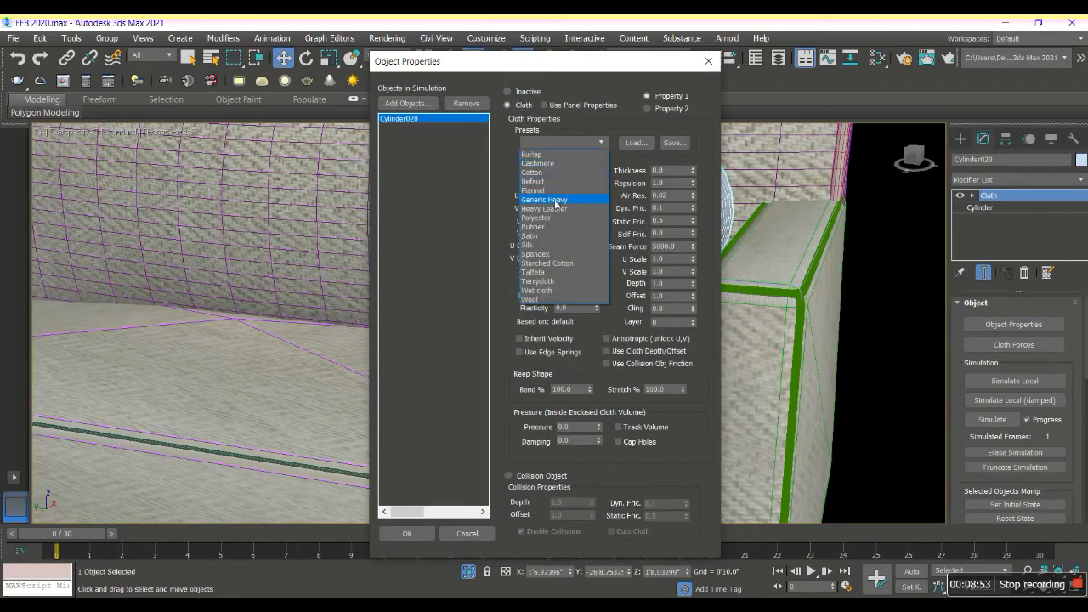
left_click(550, 154)
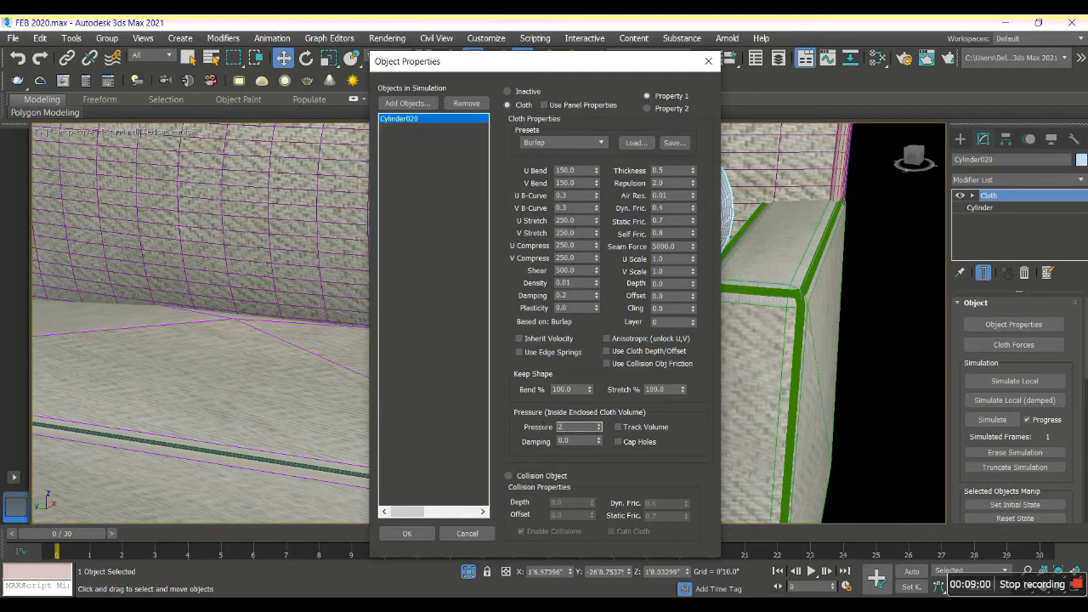
left_click(408, 533)
left_click(1003, 381)
left_click(1003, 381)
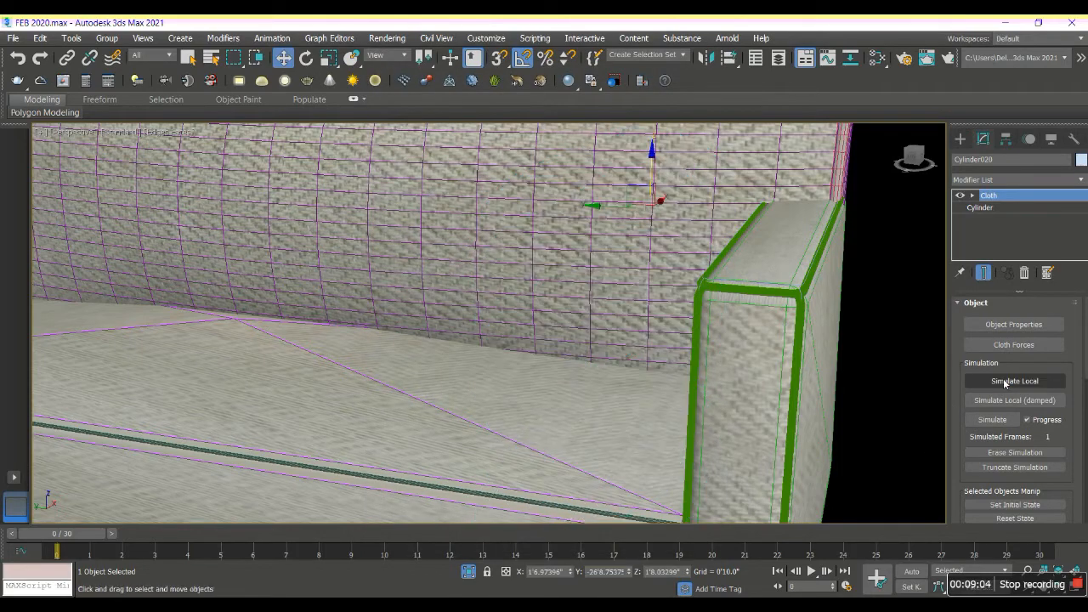
- Raise the simulated bolster along Z back onto the sofa seat beside the armrest and turn off edged faces
scroll(652, 219, "down", 5)
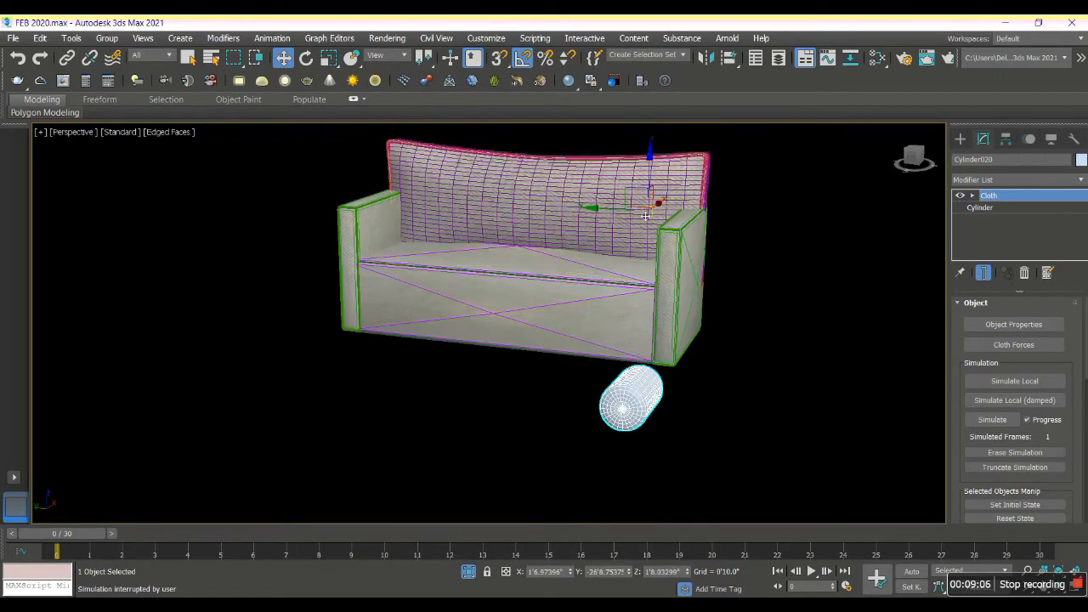
left_click_drag(650, 194, 656, 32)
key("F3")
key("F3")
key("F4")
scroll(636, 271, "up", 6)
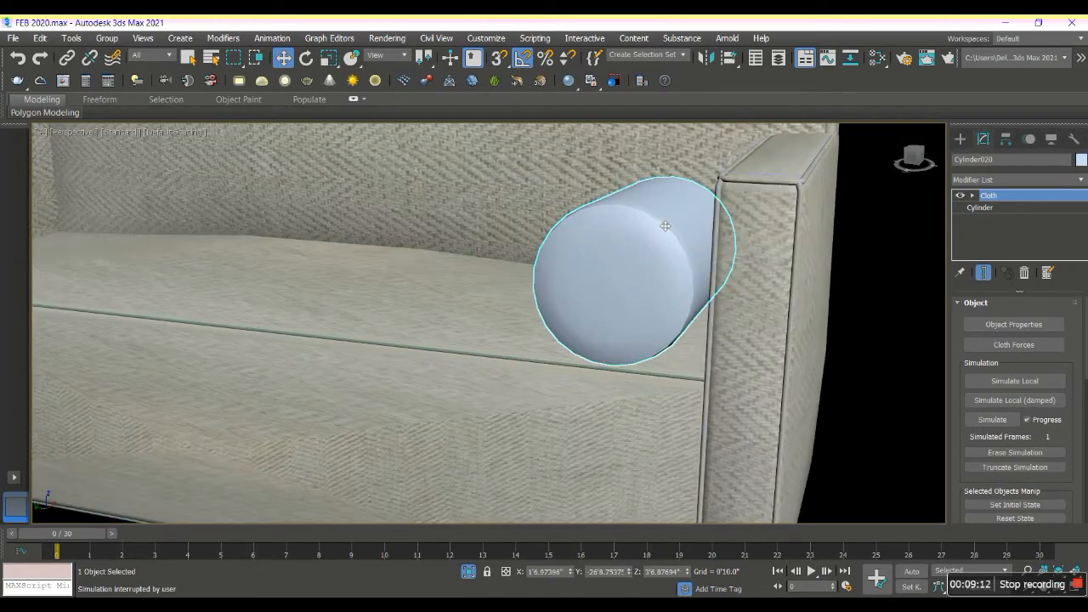
- Add an Edit Poly modifier to the bolster, enter Edge level, and display edged faces with the cushion framed closely
scroll(665, 226, "down", 3)
middle_click_drag(666, 232, 656, 256, "alt")
middle_click_drag(656, 255, 600, 322)
left_click(1007, 184)
key("e")
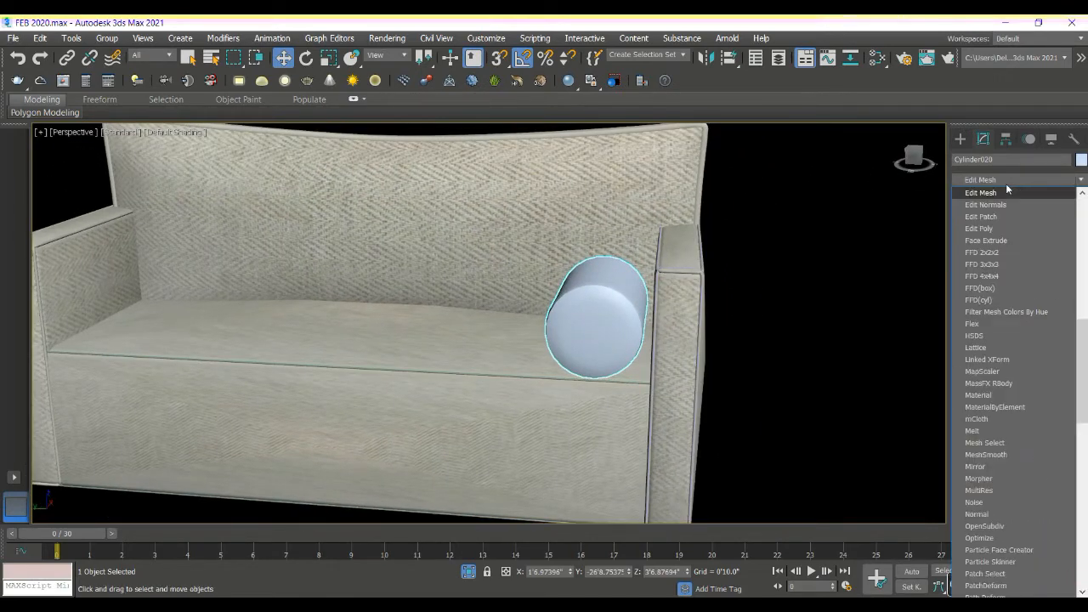
left_click(993, 228)
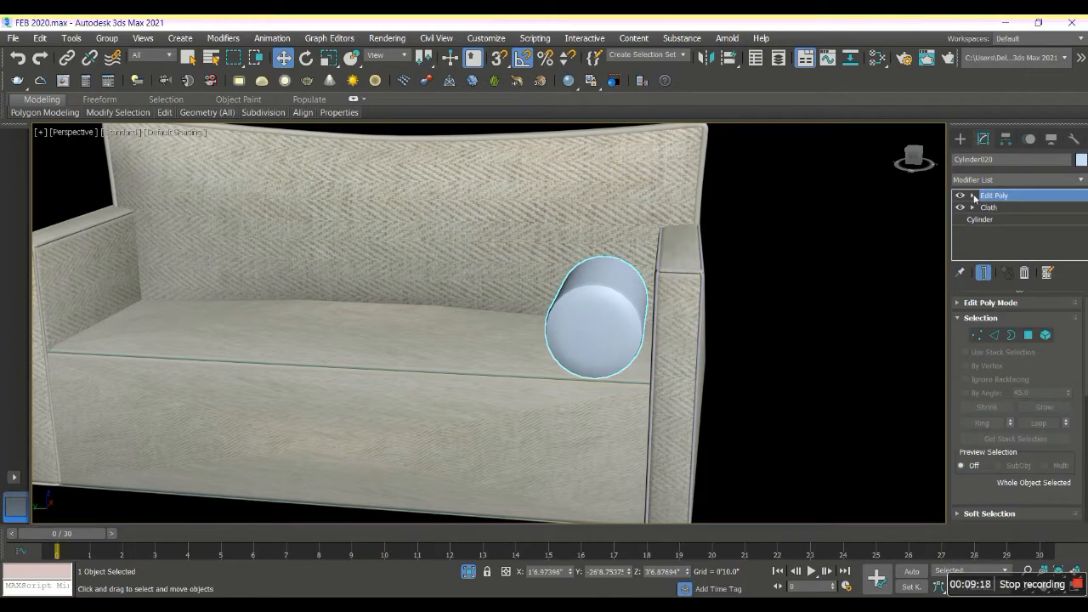
left_click(972, 195)
left_click(993, 219)
key("F3")
key("F3")
key("z")
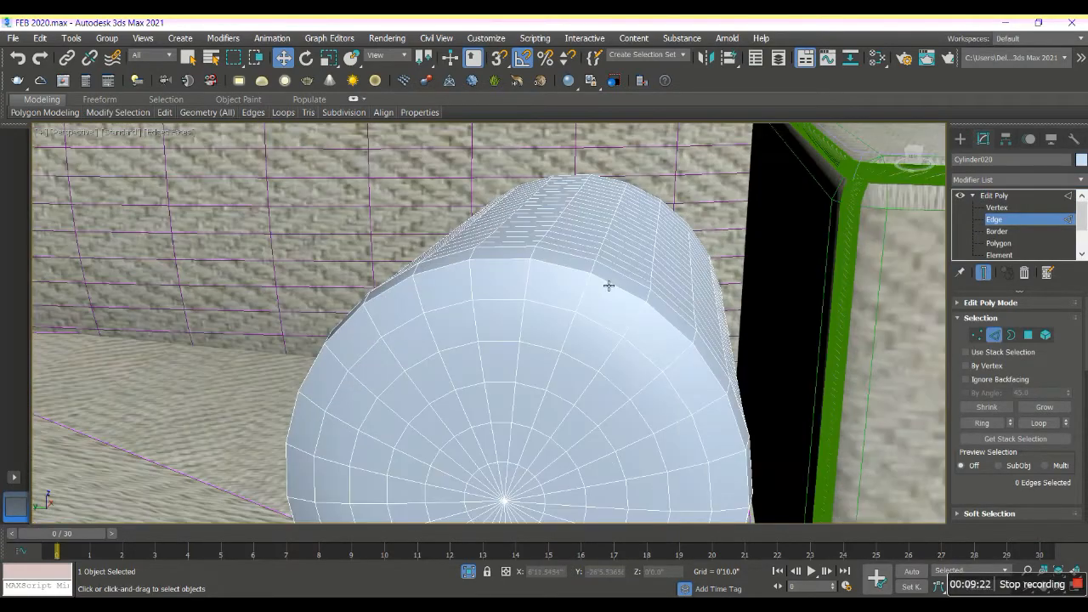
- Create a shape from the edge loop around the bolster's front rim and set its radial thickness to 0.24"
left_click(609, 285)
left_click(1039, 423)
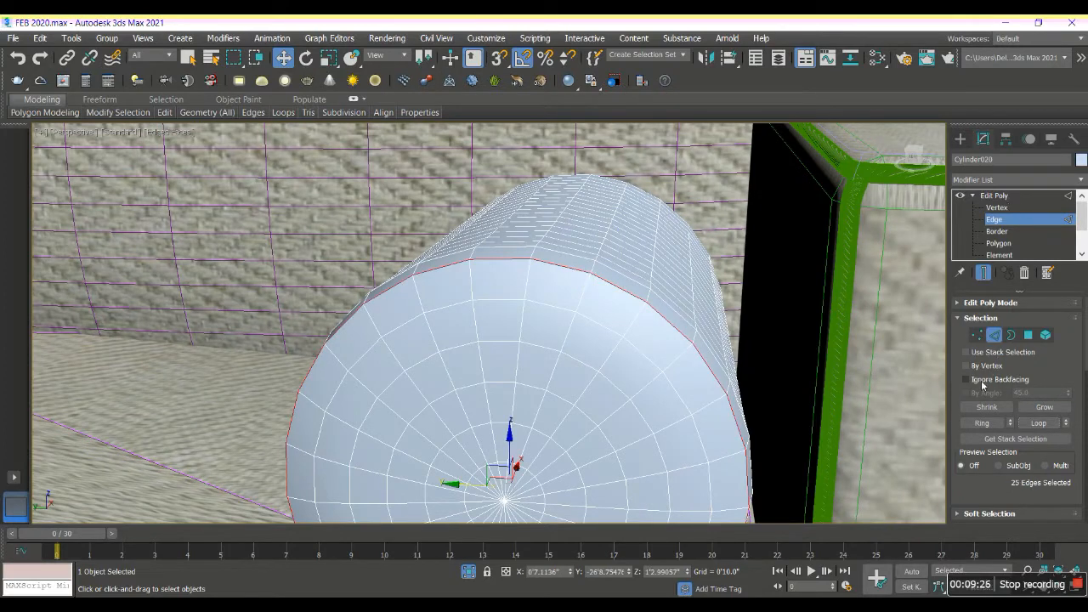
left_click(969, 317)
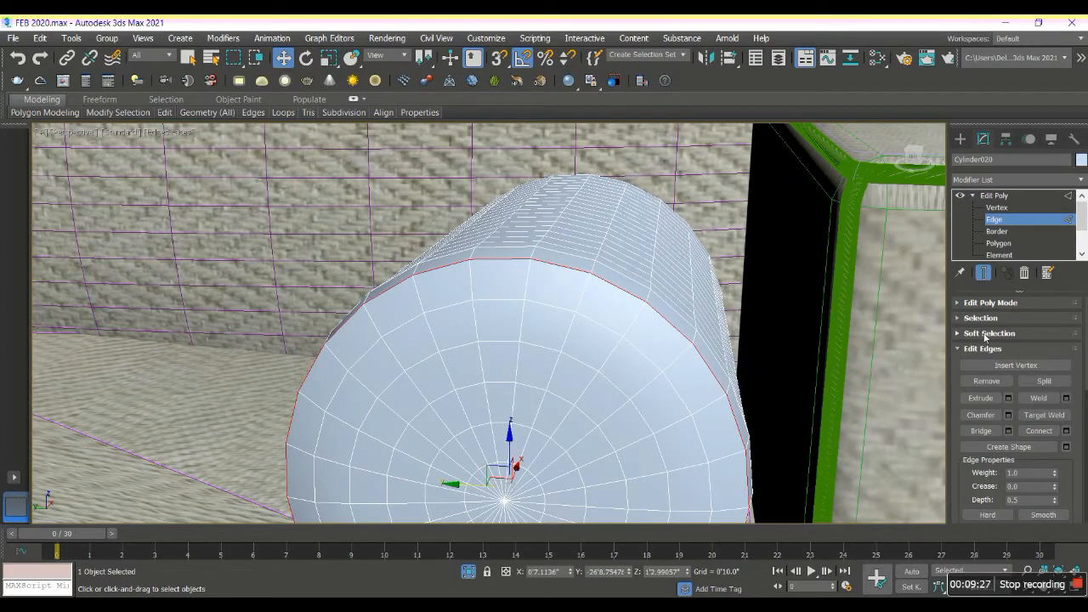
left_click(1028, 448)
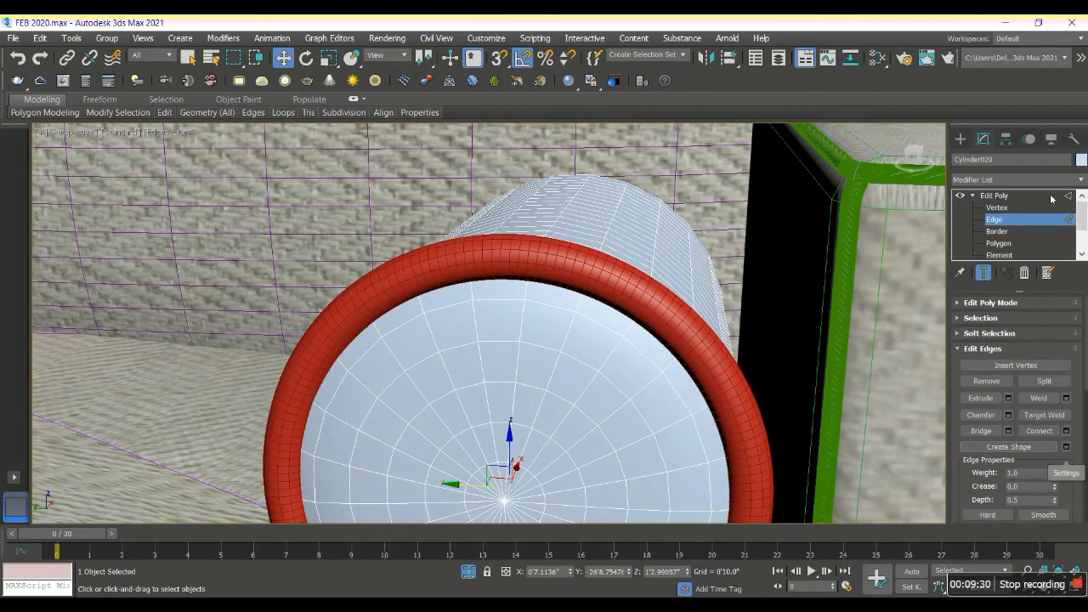
left_click(724, 328)
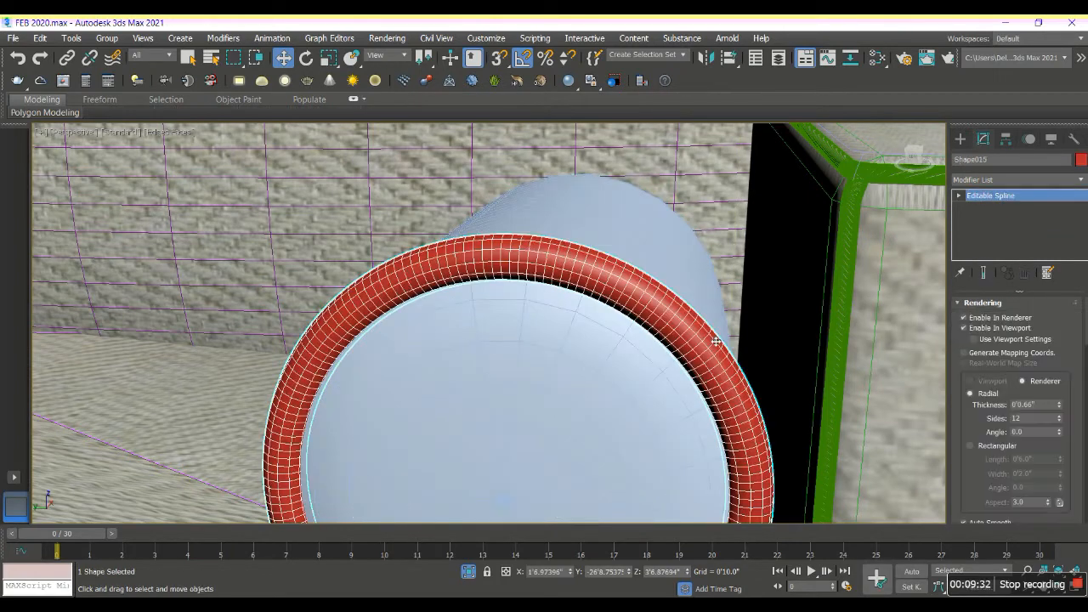
left_click_drag(1058, 405, 1044, 432)
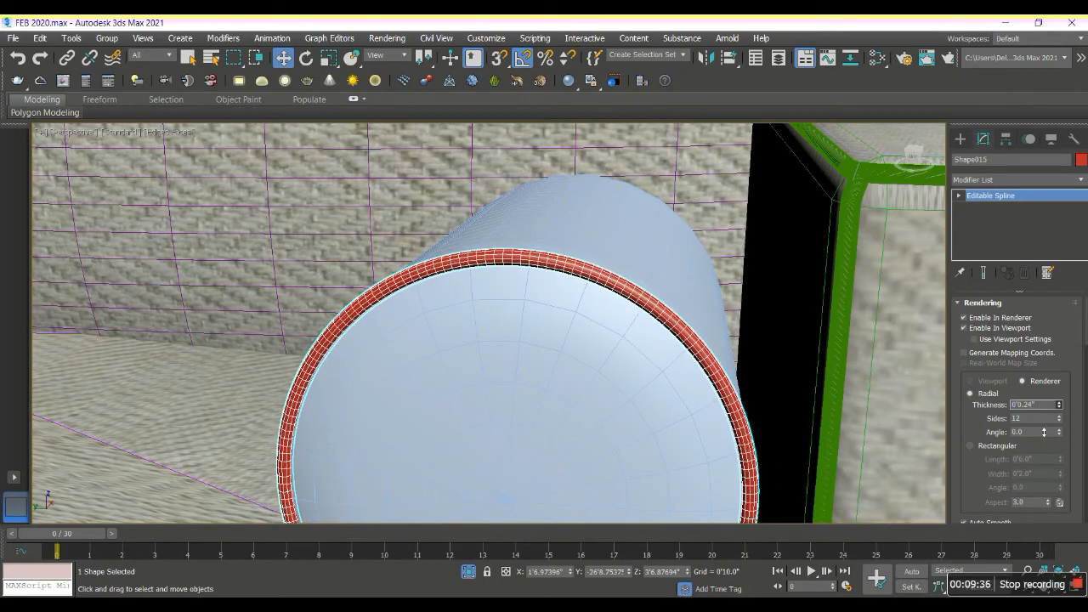
- Assign the herringbone fabric material to both the bolster and its front piping
left_click(577, 344, "ctrl")
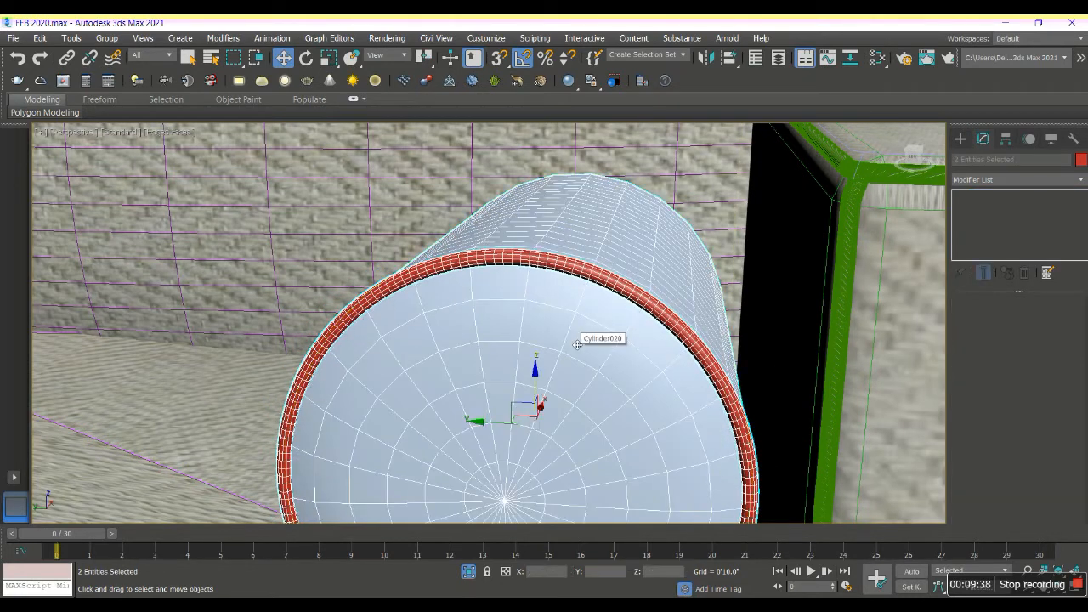
key("m")
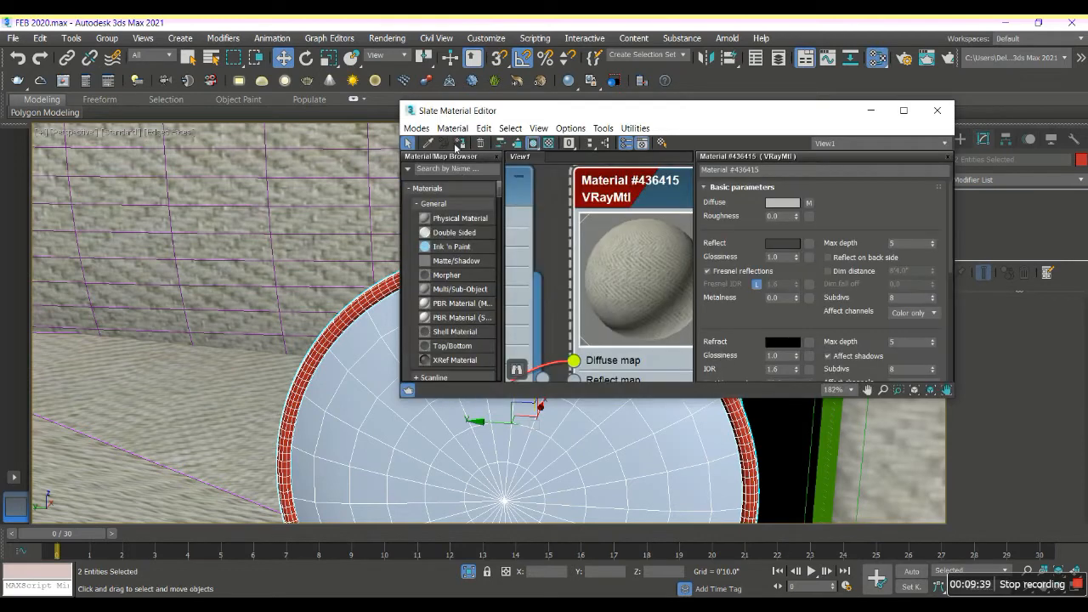
left_click(458, 143)
left_click(937, 110)
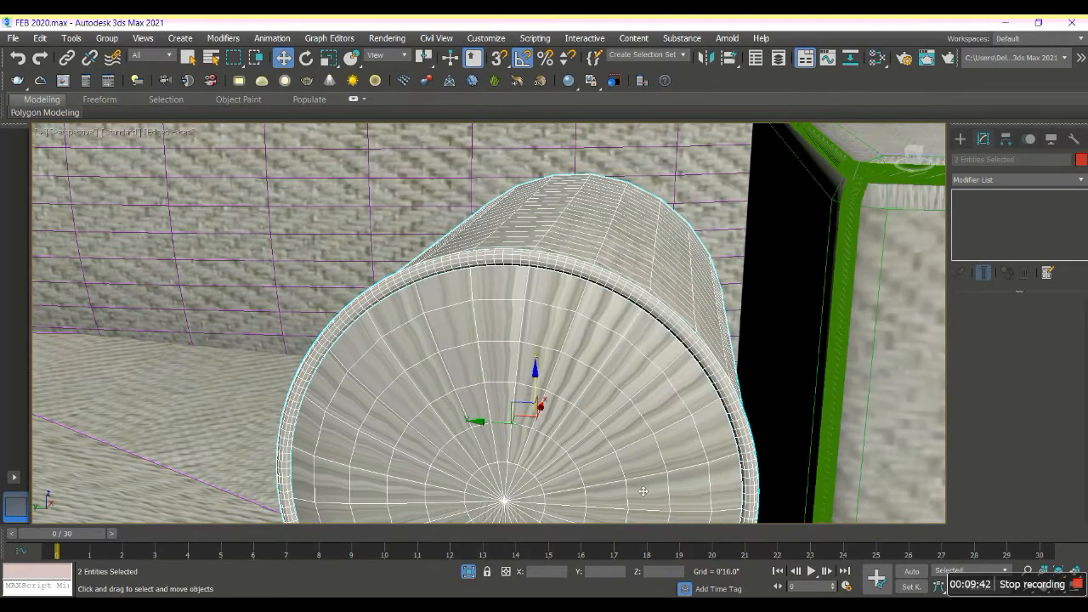
- Add a UVW Map modifier to the bolster, comparing projection types, with Box mapping and a U tile of 0.68
left_click(1044, 173)
scroll(1011, 382, "down", 6)
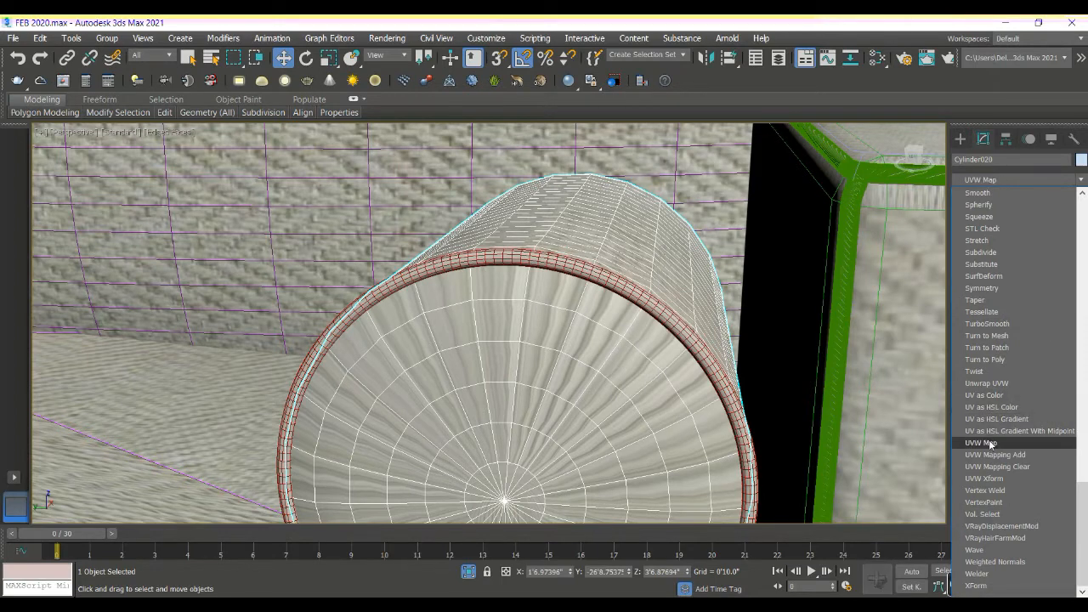
left_click(988, 442)
left_click(986, 343)
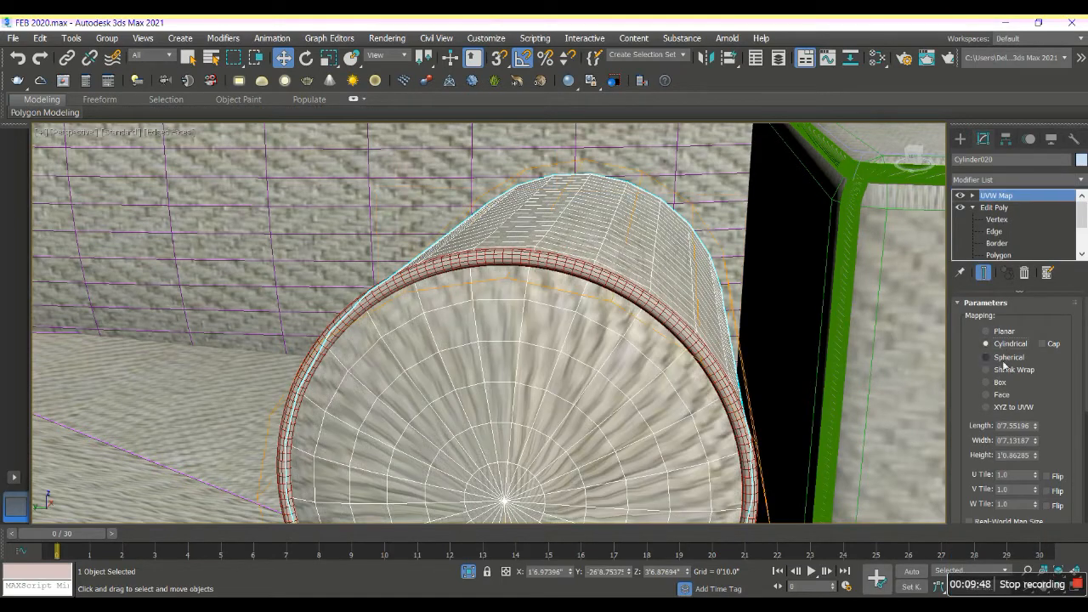
left_click(985, 357)
left_click(986, 332)
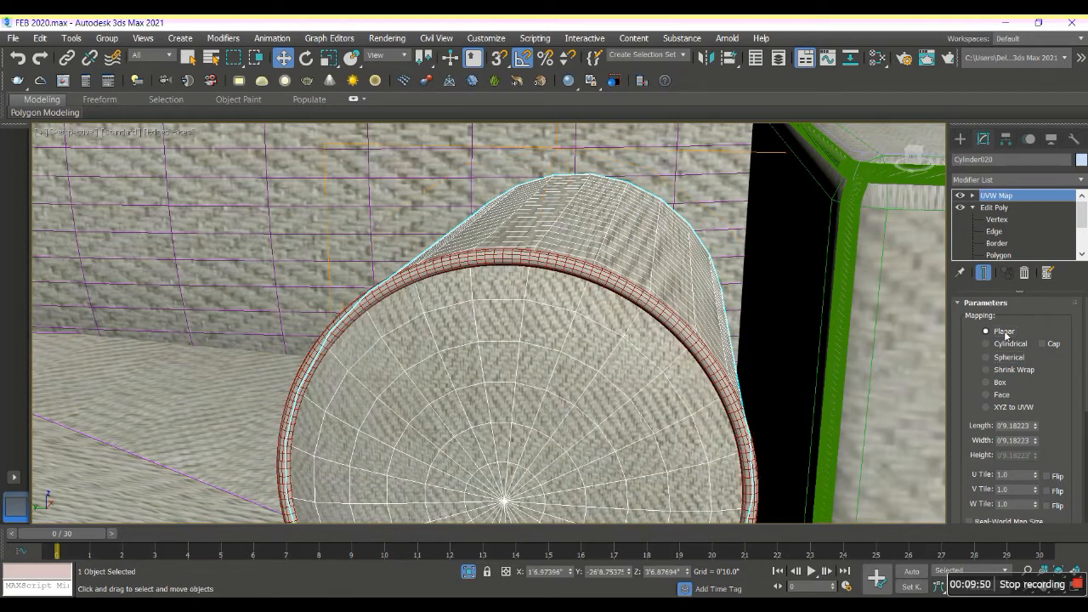
left_click(1001, 383)
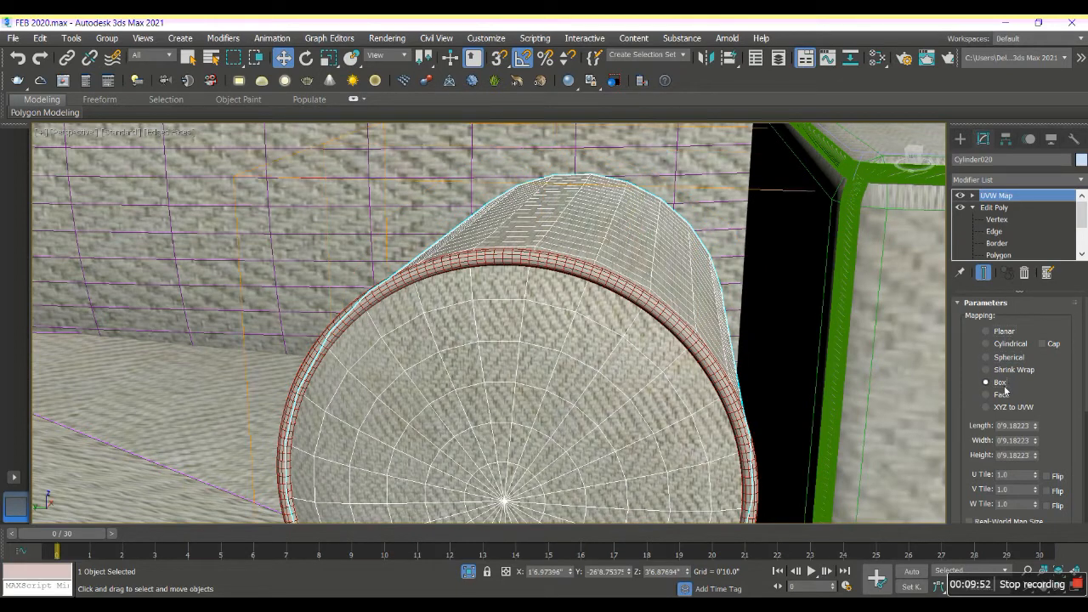
left_click(986, 395)
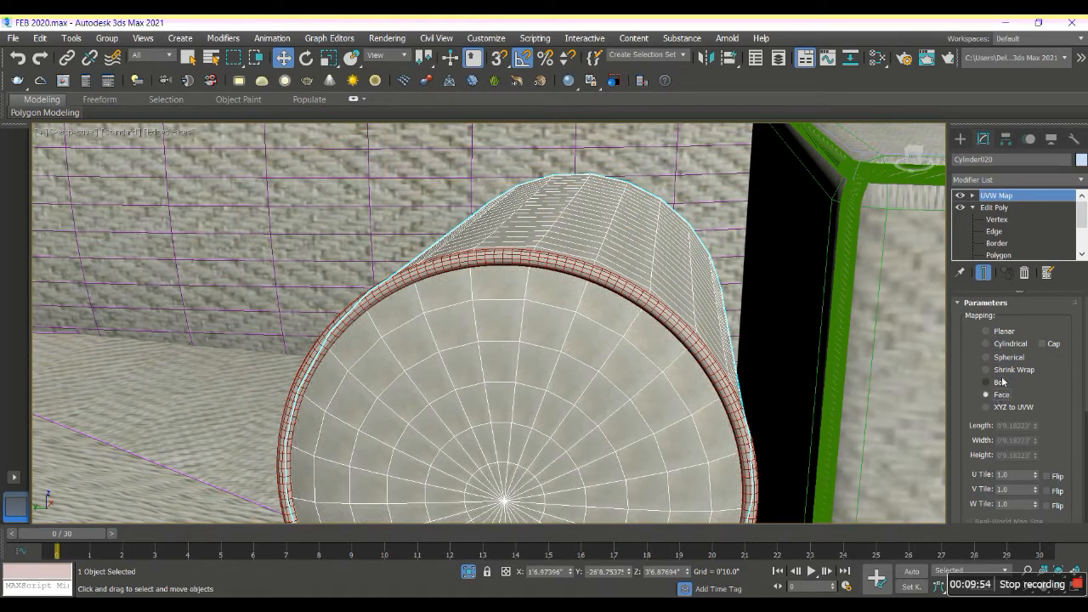
left_click(1002, 381)
left_click_drag(1061, 450, 1050, 381)
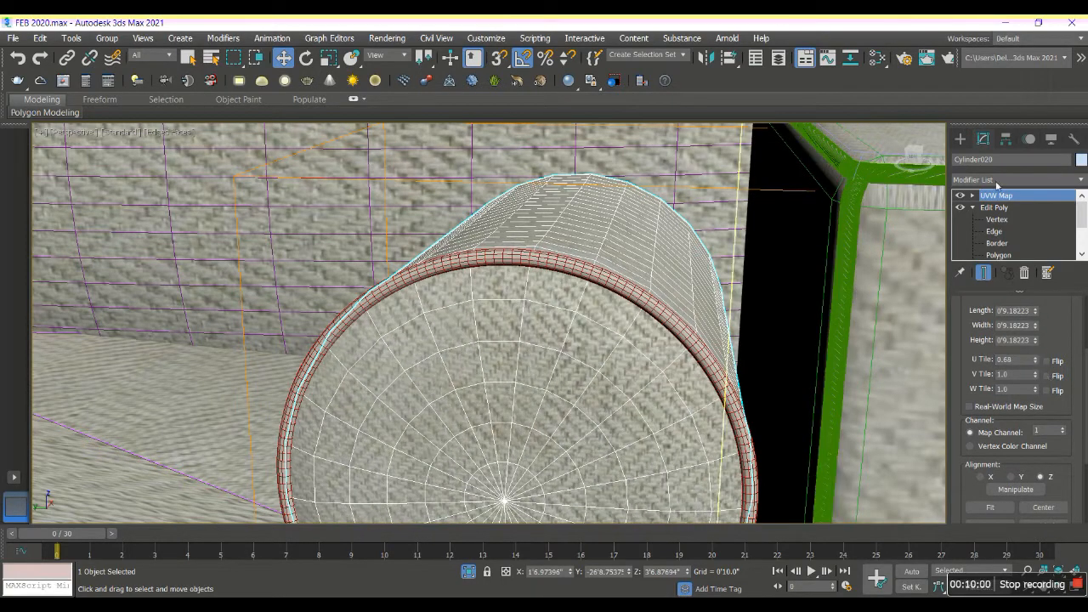
- Enable generated mapping coordinates on the bolster's front piping, hide edged faces, and add a planar UVW Map modifier
left_click(739, 330)
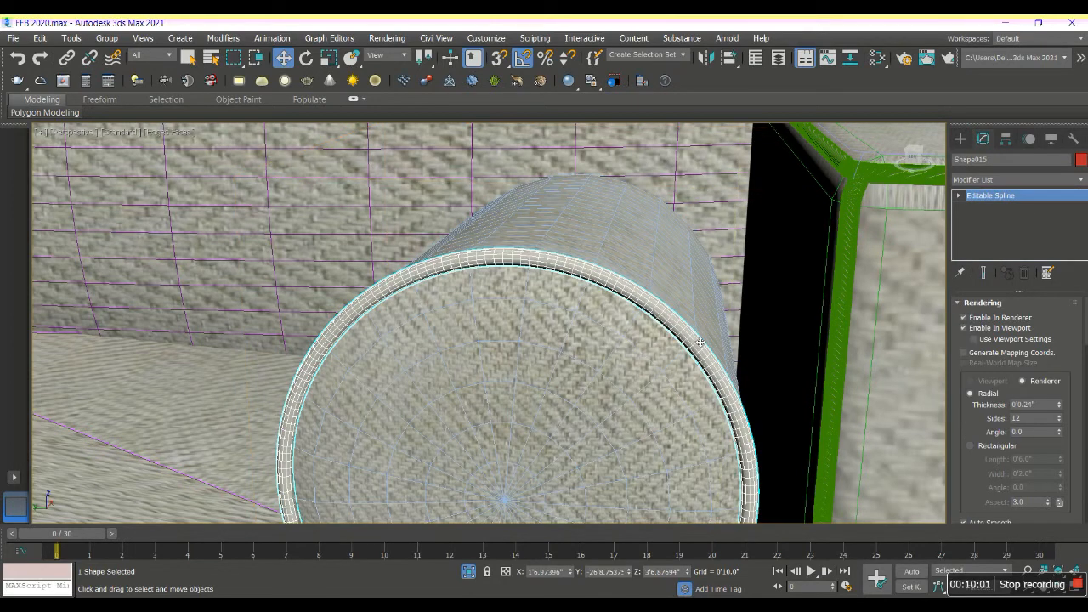
left_click(1001, 351)
key("F4")
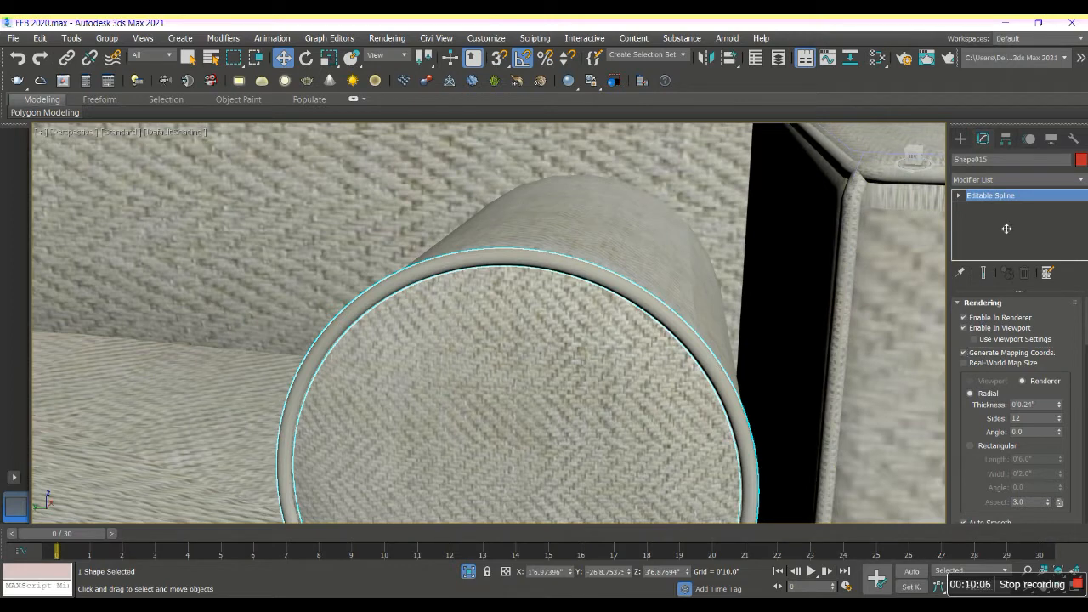
left_click(1009, 179)
type("uv")
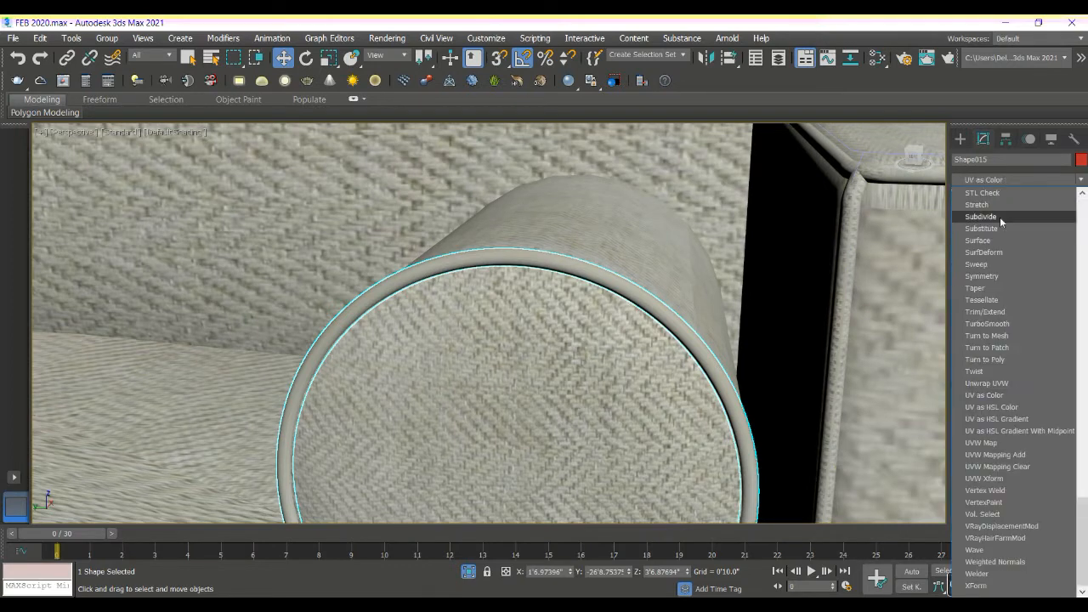
left_click(982, 442)
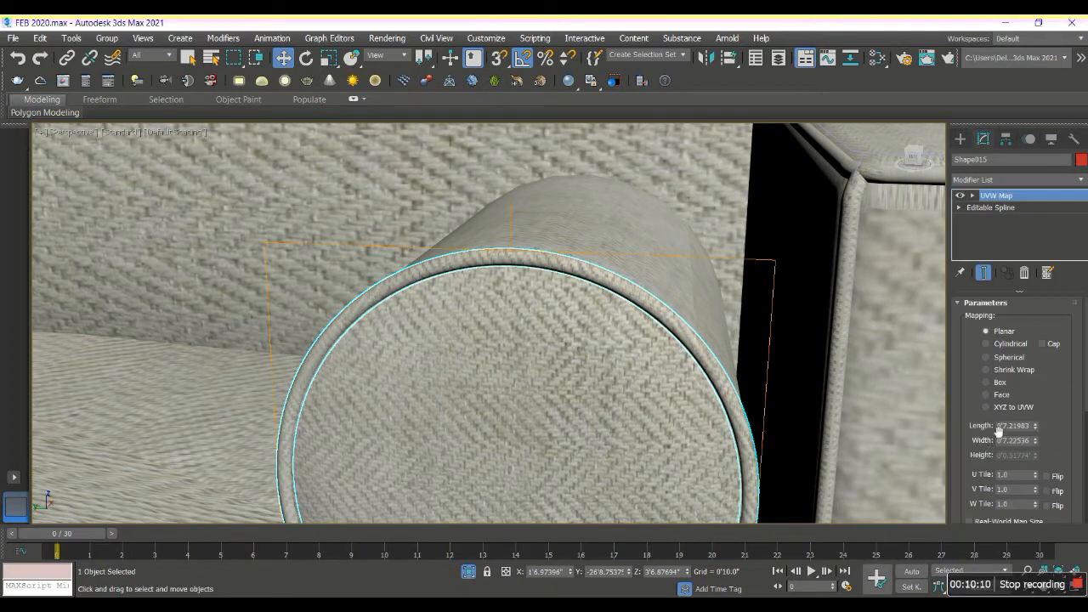
scroll(935, 366, "down", 10)
left_click(872, 400)
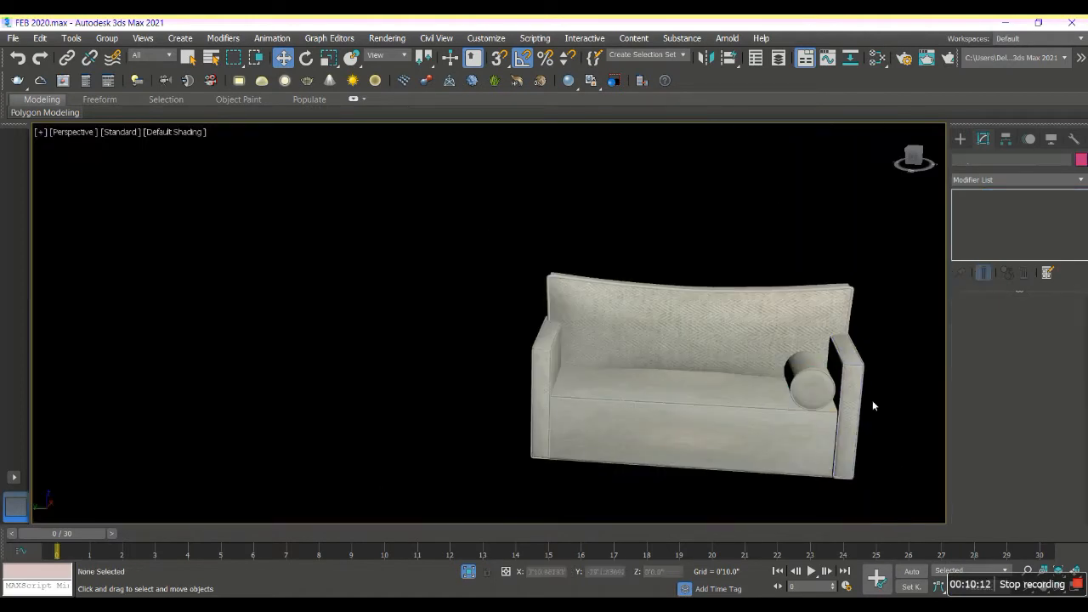
- Clone the front piping ring as one instance, about 11 inches along X to the bolster's rear end
scroll(837, 413, "up", 5)
left_click(832, 427)
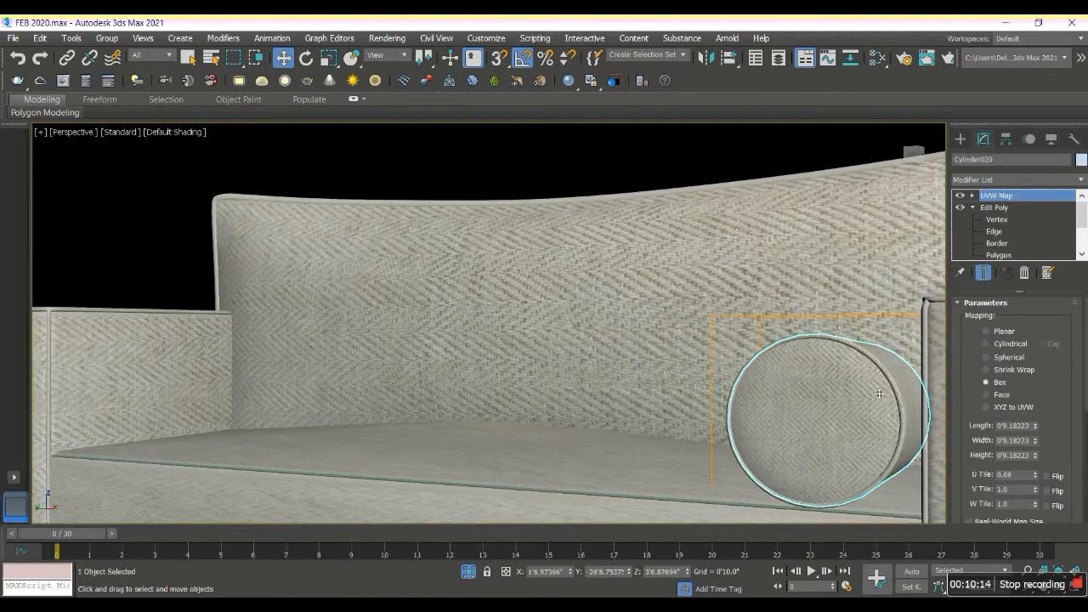
left_click(894, 387, "ctrl")
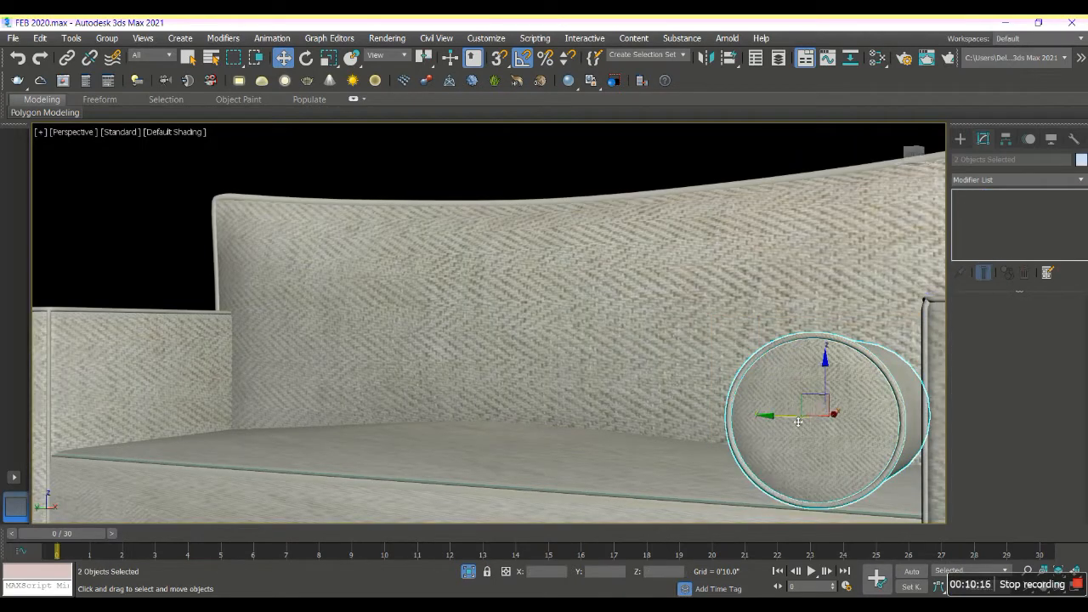
middle_click_drag(814, 421, 790, 469, "alt")
left_click(780, 384)
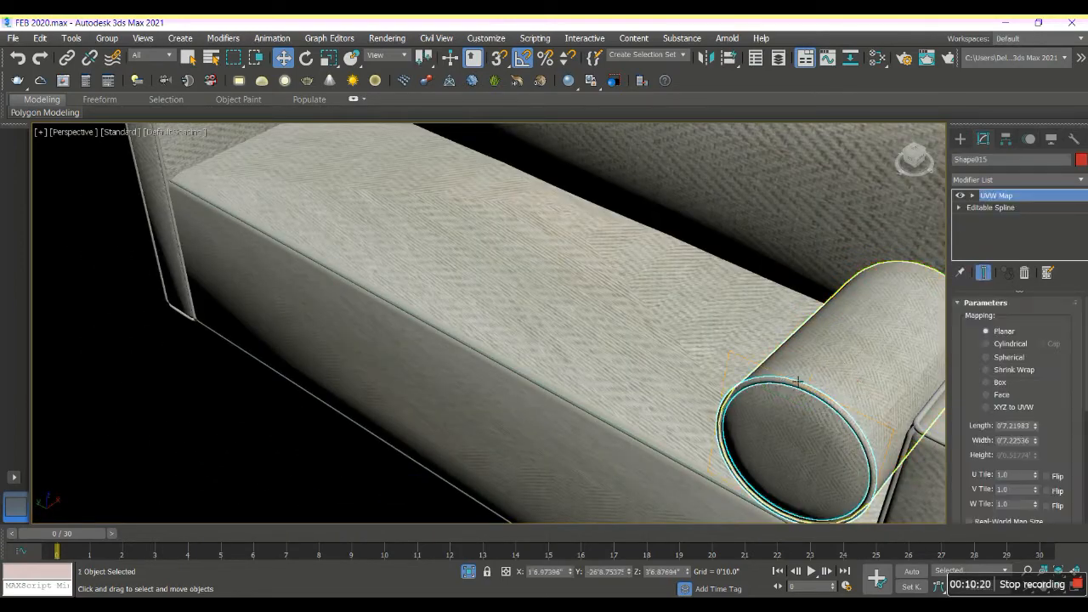
scroll(802, 387, "down", 10)
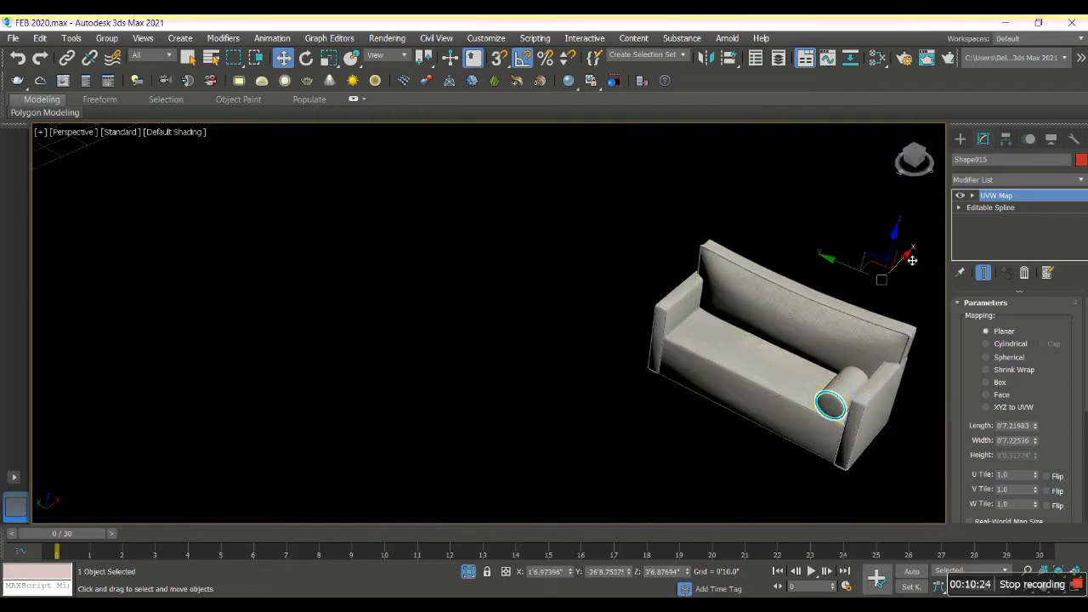
left_click_drag(912, 260, 936, 237, "shift")
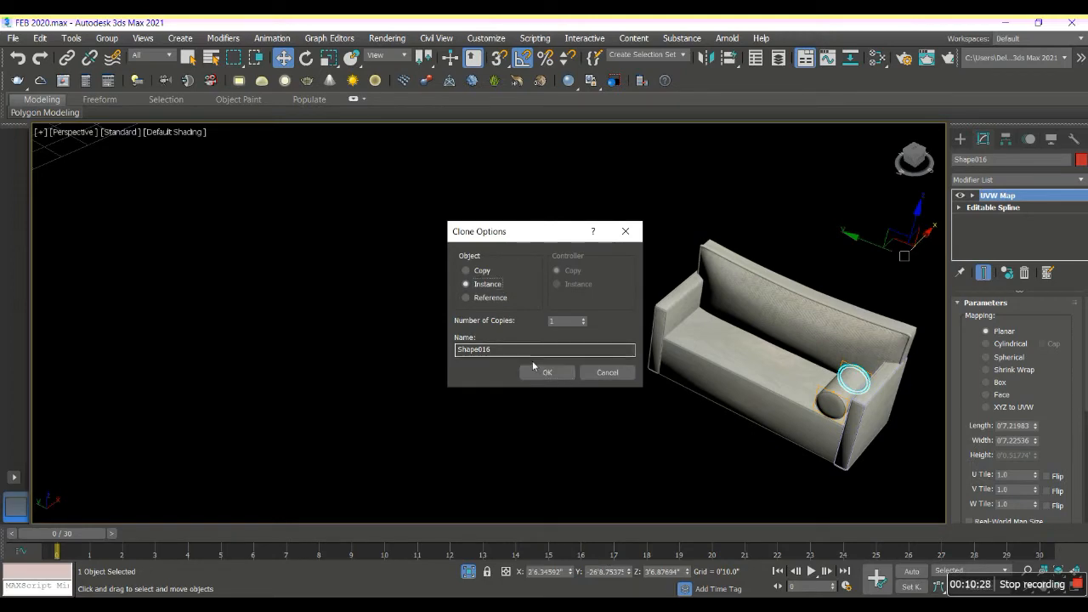
left_click(547, 378)
- Clone the bolster together with both piping rings as one instance, placed beside the opposite armrest
scroll(907, 444, "up", 6)
middle_click_drag(752, 315, 663, 340, "alt")
left_click(669, 252, "ctrl")
scroll(603, 270, "down", 5)
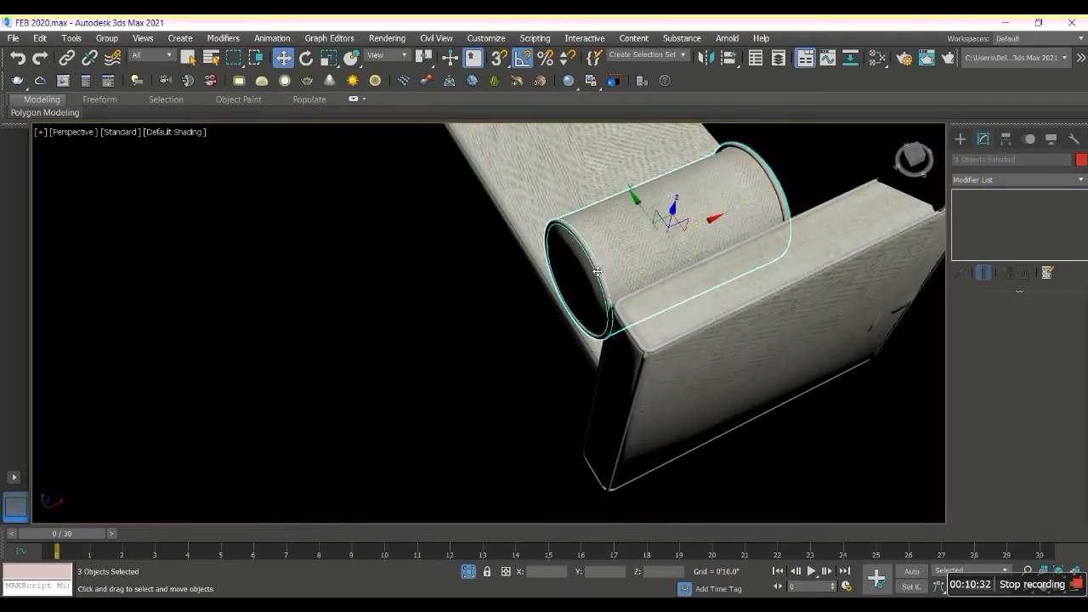
left_click(604, 212, "ctrl")
scroll(604, 211, "down", 4)
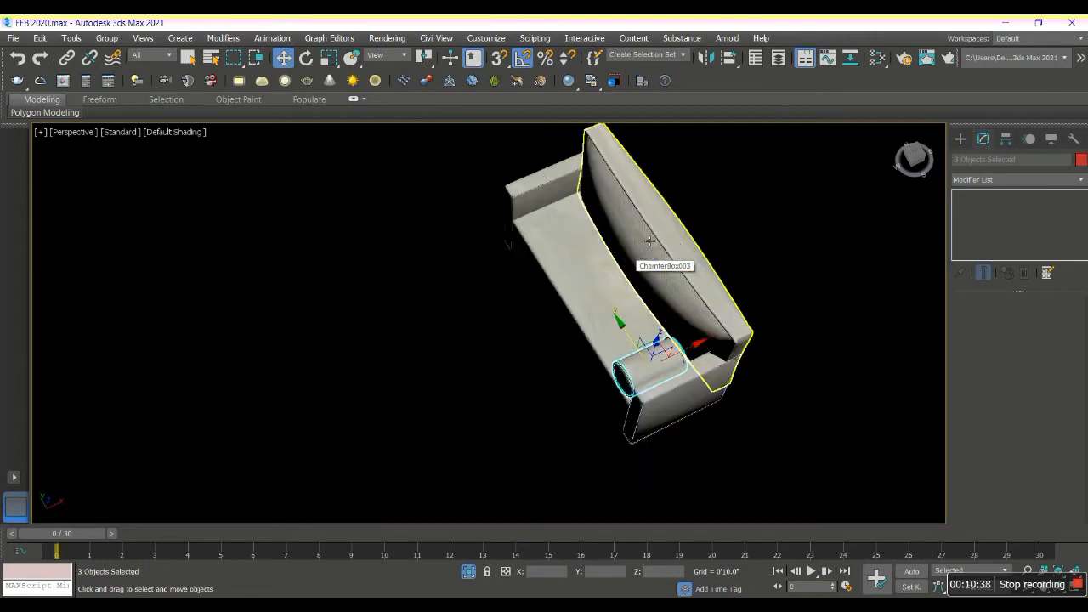
scroll(633, 272, "up", 6)
scroll(612, 455, "down", 2)
left_click_drag(600, 447, 437, 202, "shift")
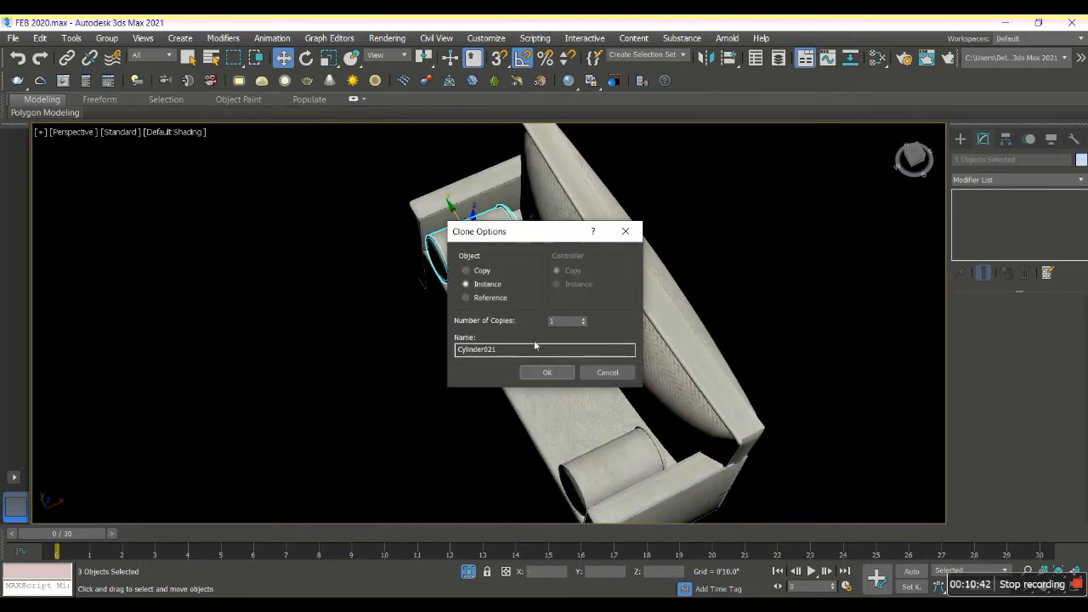
left_click(548, 376)
mouse_move(548, 375)
middle_mouse_down("alt")
mouse_move(641, 284)
mouse_move(600, 301)
mouse_move(631, 299)
middle_mouse_up("alt")
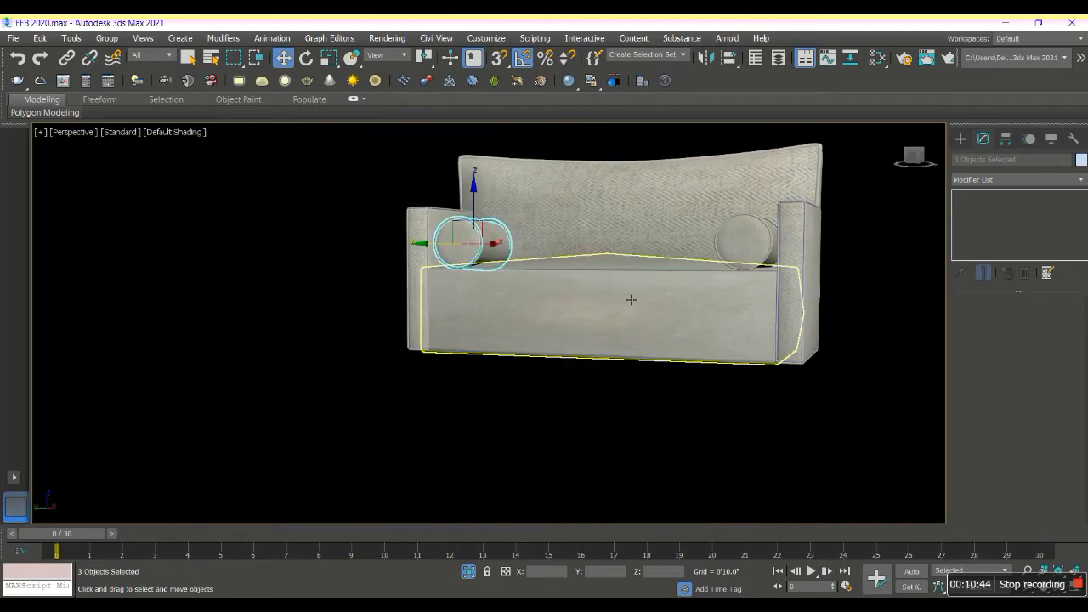
- Exit isolation, switch to the PhysCamera001 view, and save the scene over the existing FEB 2020 file
left_click(468, 572)
key("c")
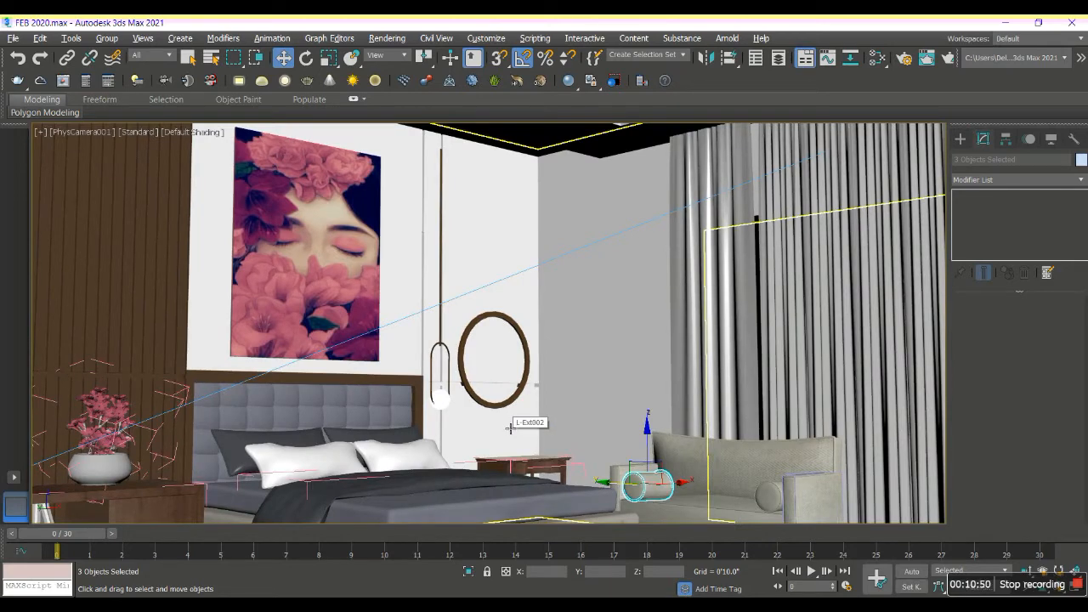
key("ctrl+shift+s")
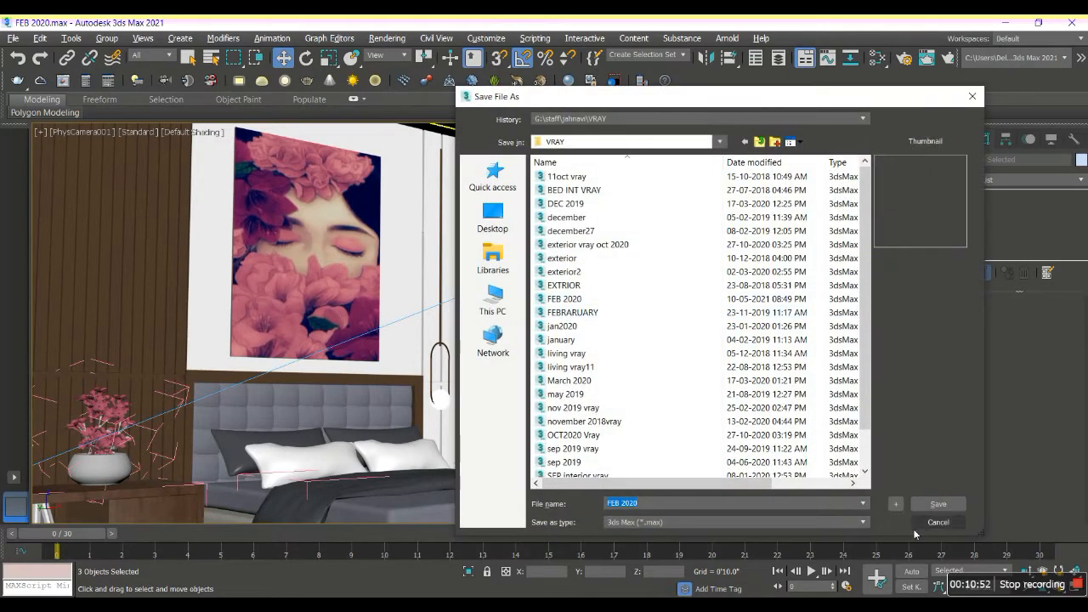
left_click(931, 506)
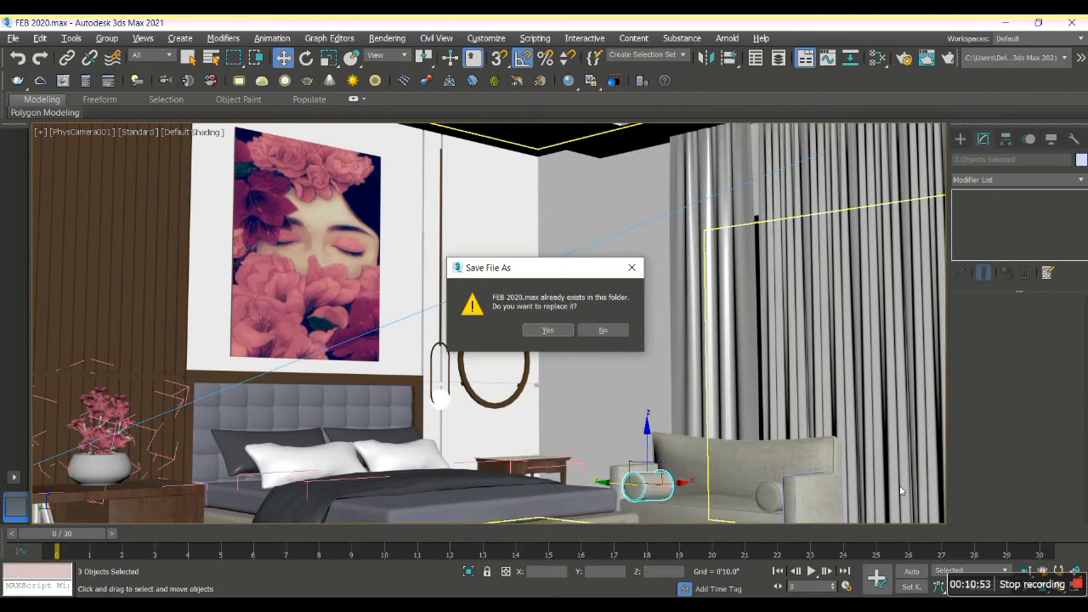
left_click(549, 331)
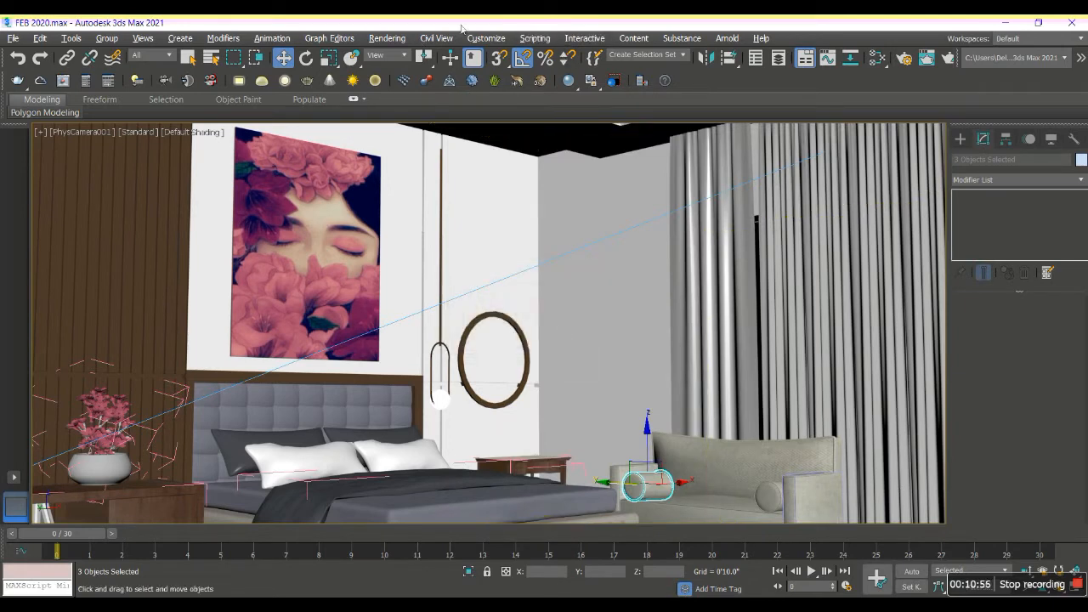
- Start a V-Ray test render of the bedroom from the camera view and cancel it during the first prepass
left_click(387, 38)
left_click(378, 58)
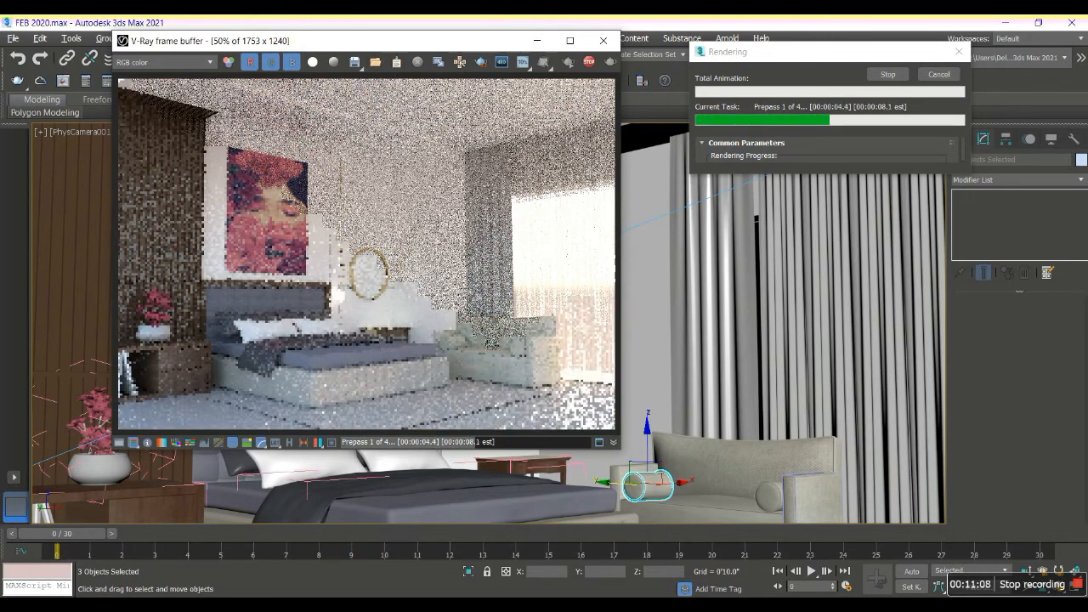
left_click(603, 40)
left_click(940, 75)
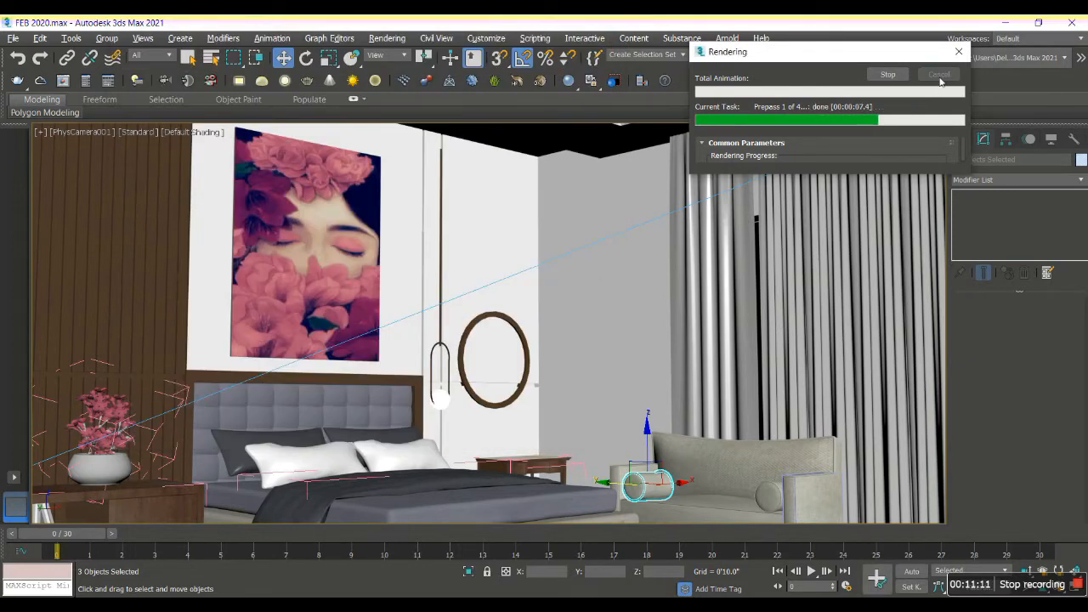
left_click(769, 466, "ctrl")
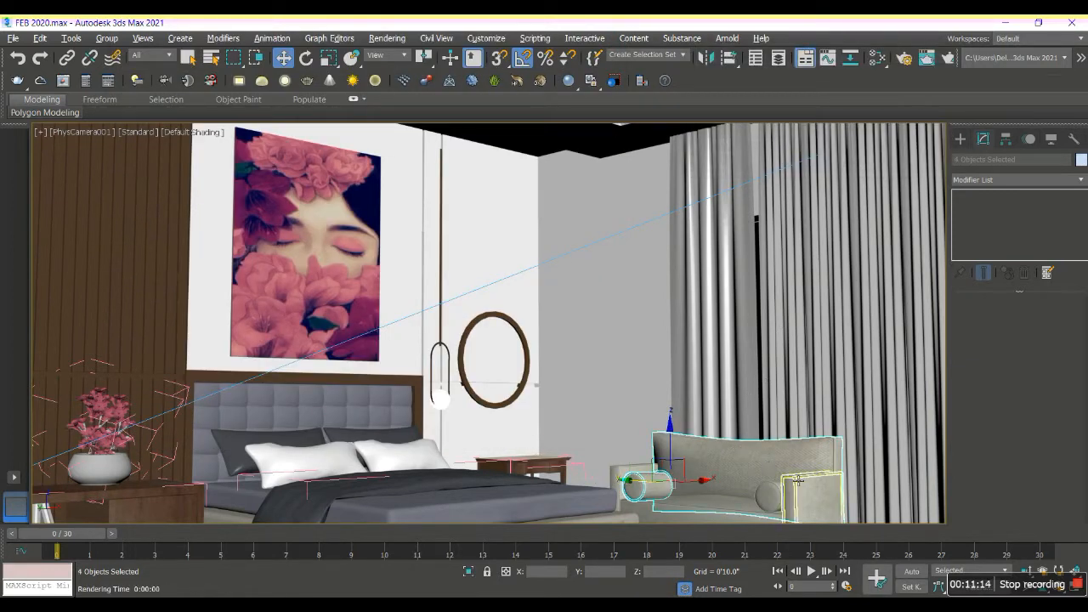
left_click(770, 495, "ctrl")
left_click(808, 491, "ctrl")
left_click(804, 492, "ctrl")
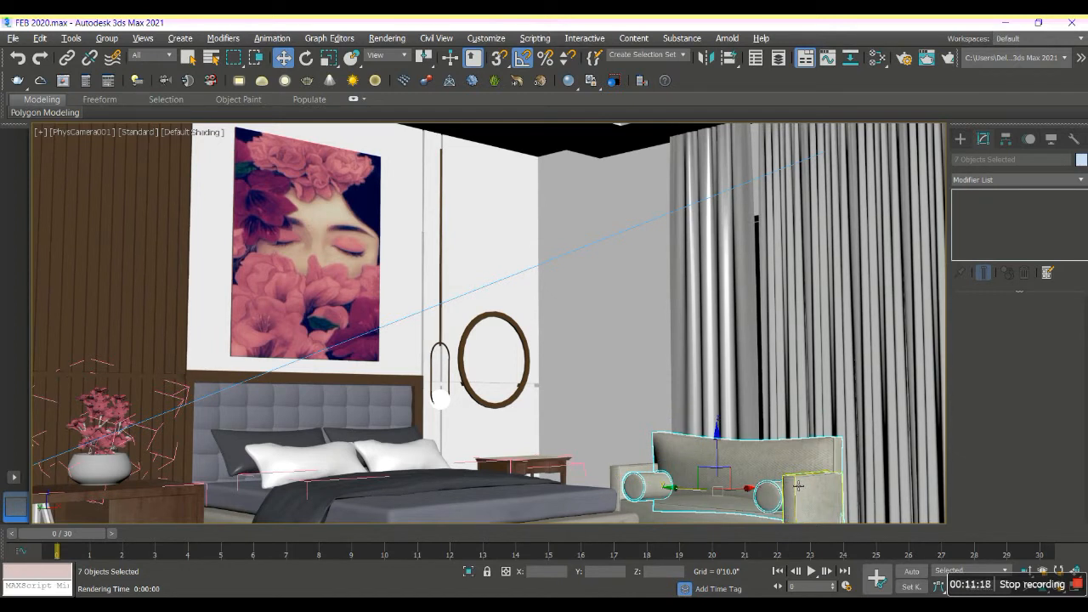
left_click(837, 456, "ctrl")
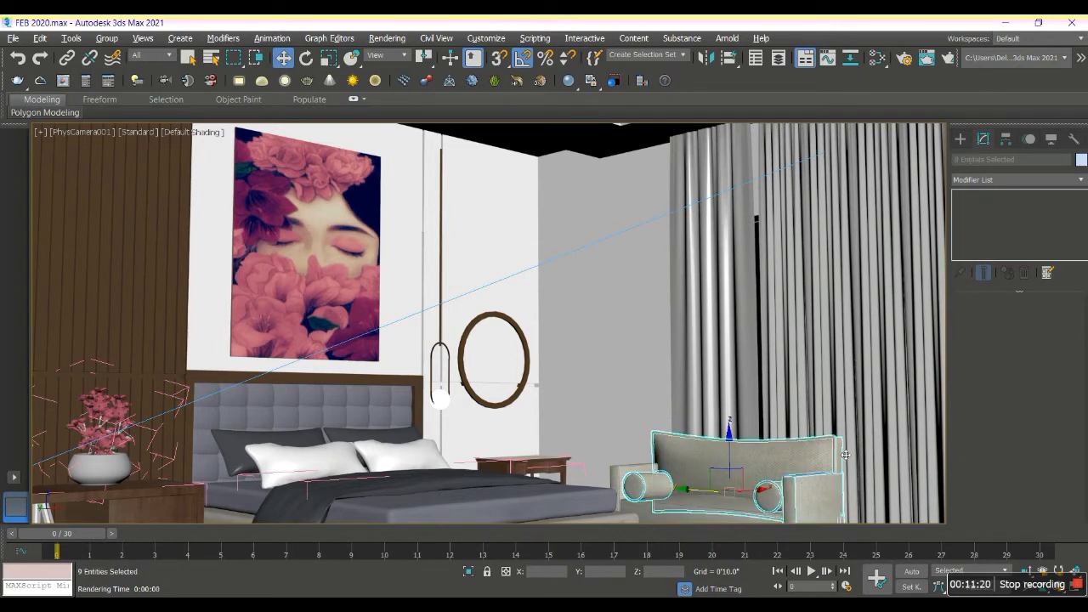
left_click(648, 475, "ctrl")
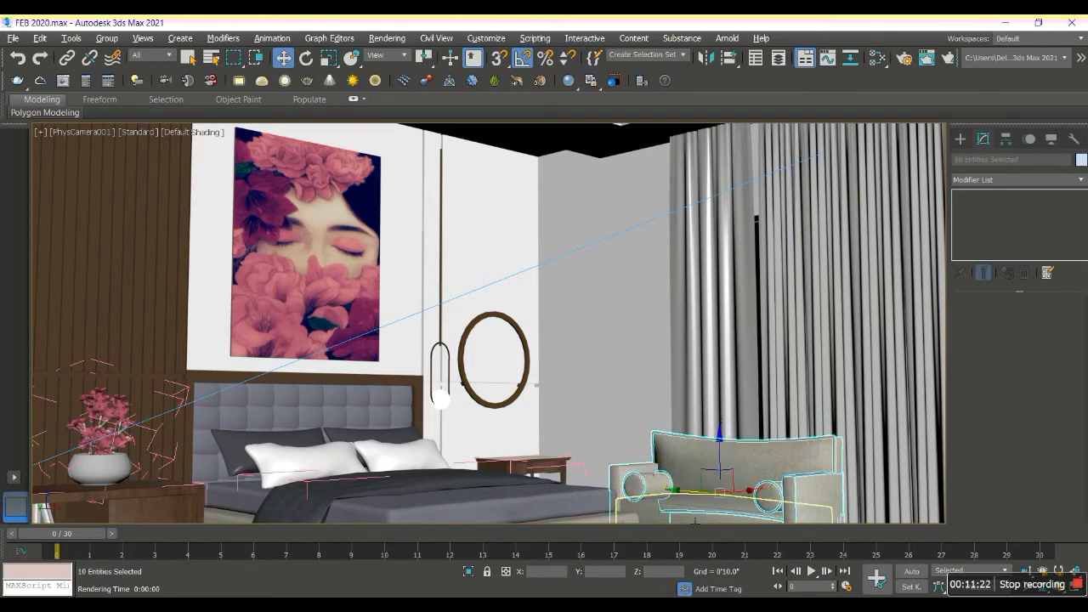
left_click(705, 515, "ctrl")
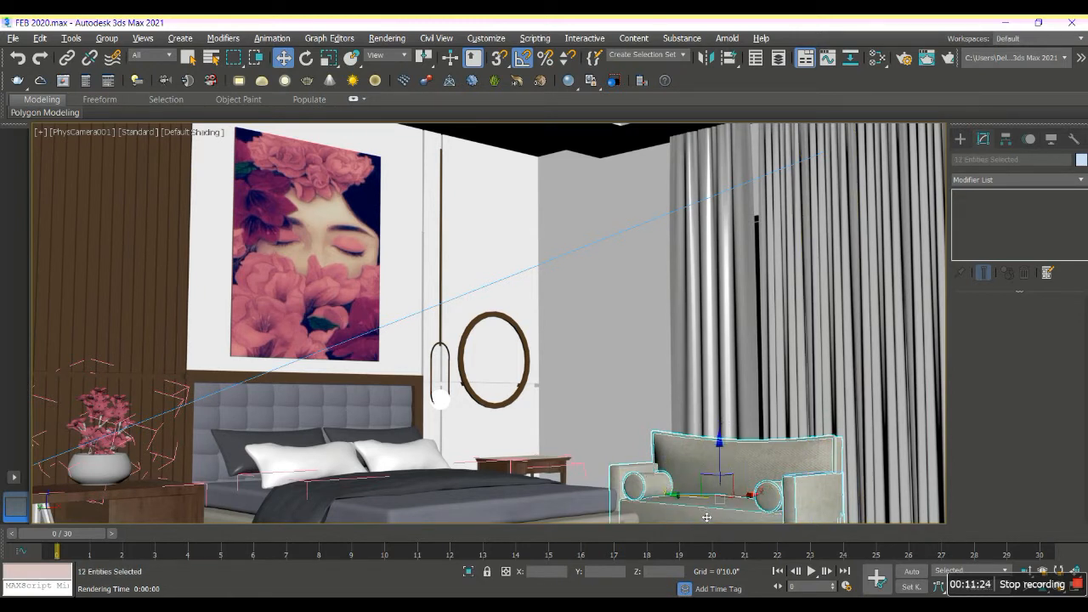
key("p")
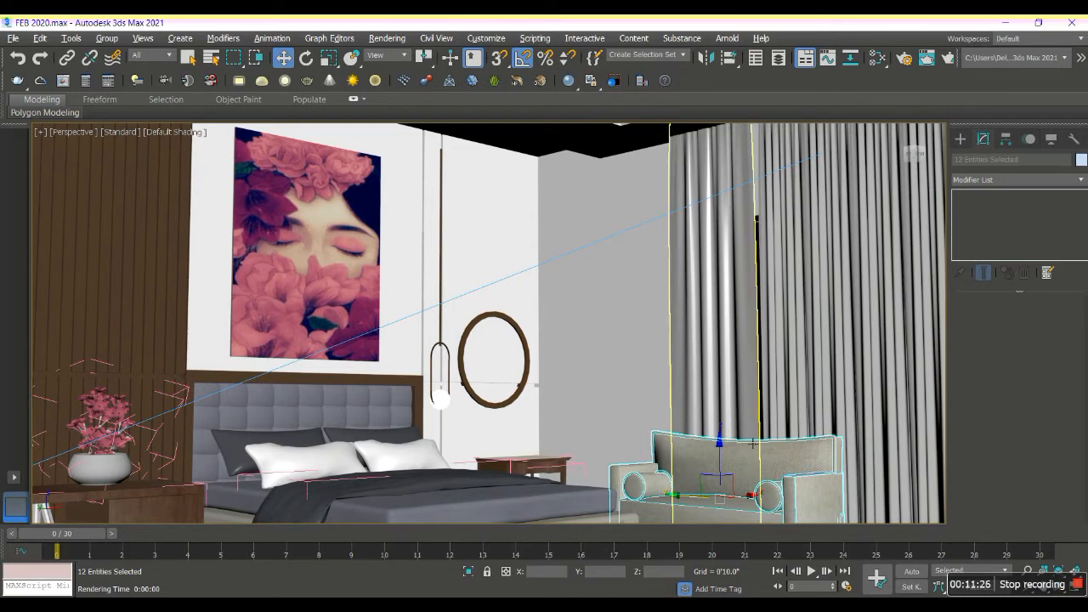
scroll(754, 449, "up", 10)
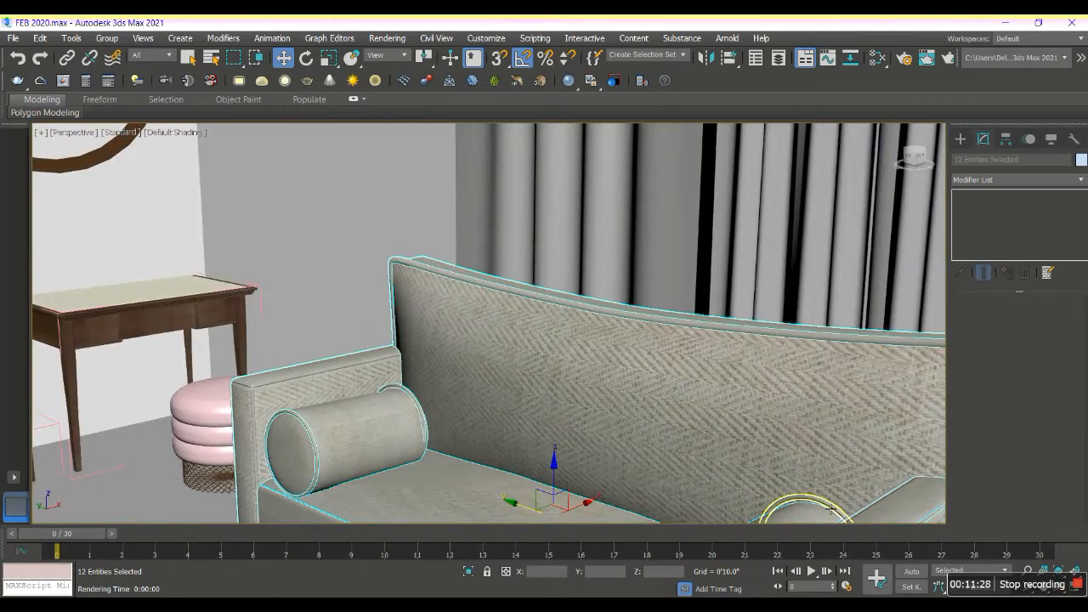
left_click(831, 508, "ctrl")
- Shift the copied bolster's rear piping ring about 0.7 inches along Y, and set the original bolster's rear ring to Z 3'6.53449"
left_click(428, 416)
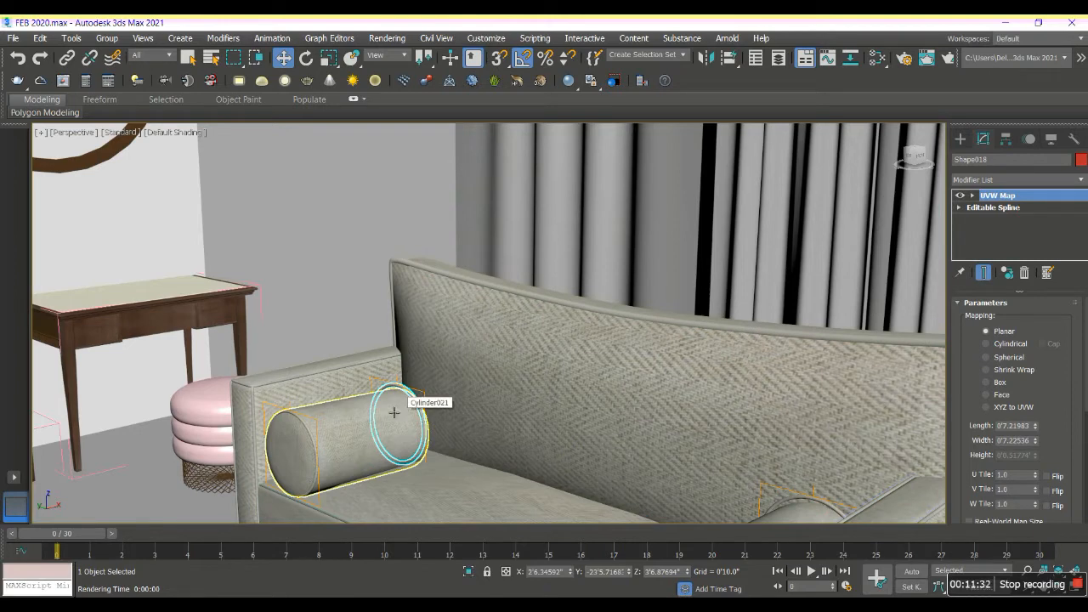
scroll(412, 290, "down", 10)
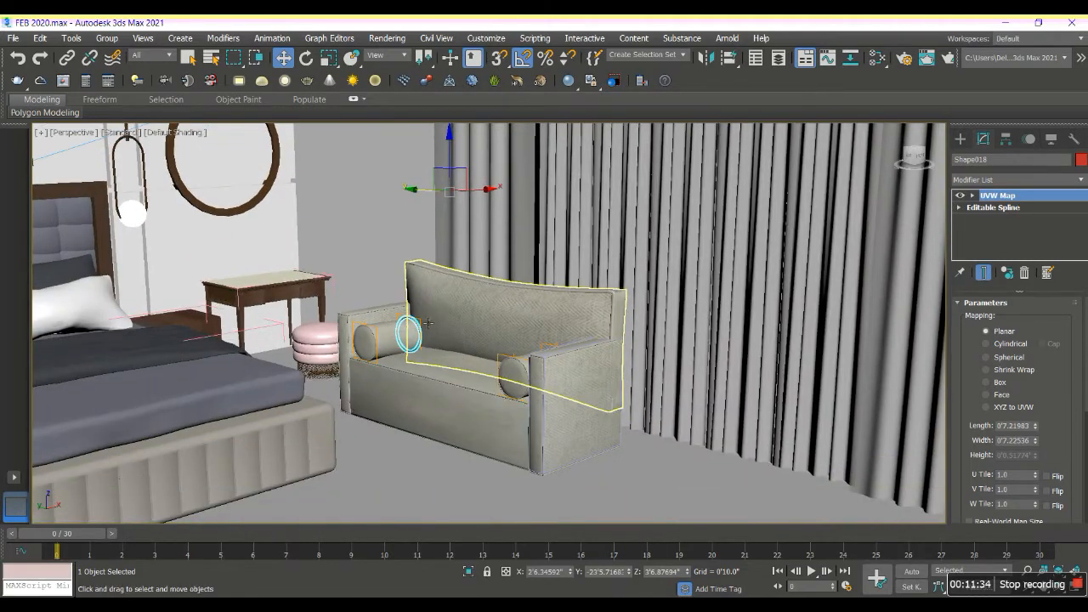
left_click_drag(436, 198, 436, 200)
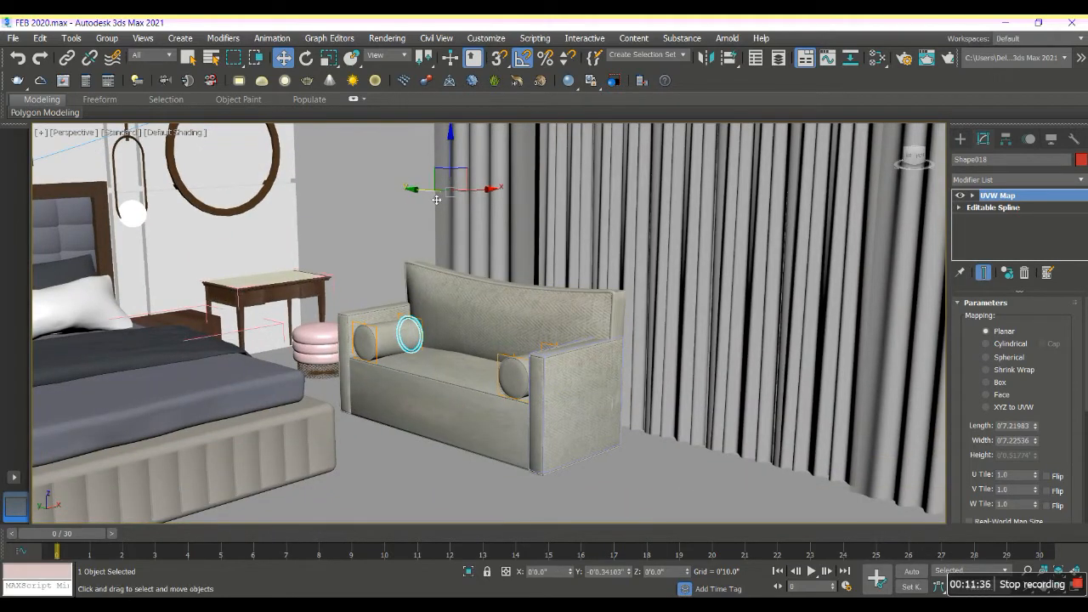
scroll(425, 317, "up", 8)
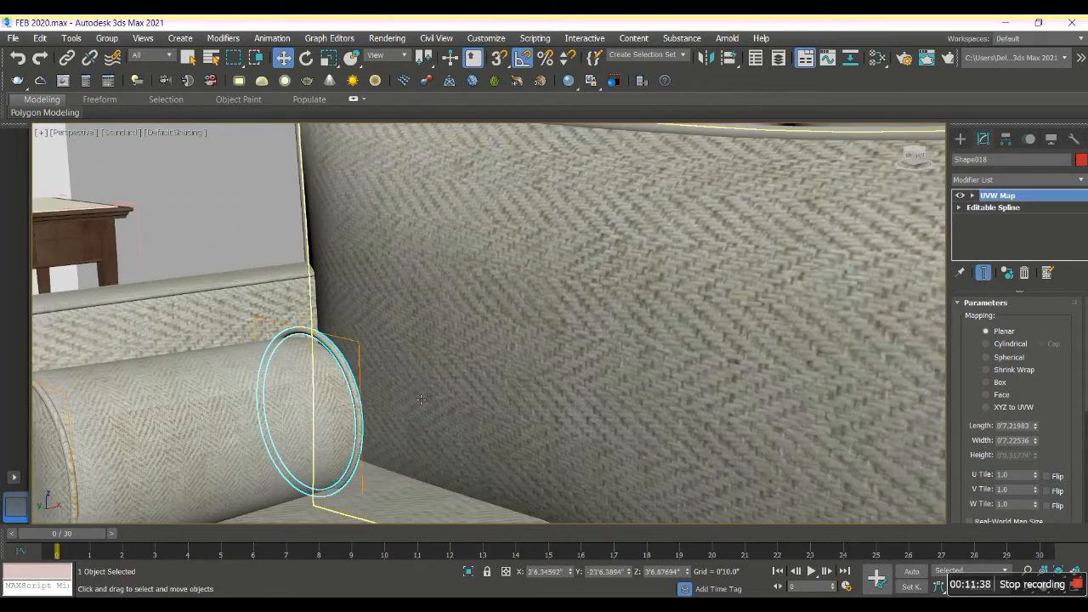
scroll(425, 317, "down", 4)
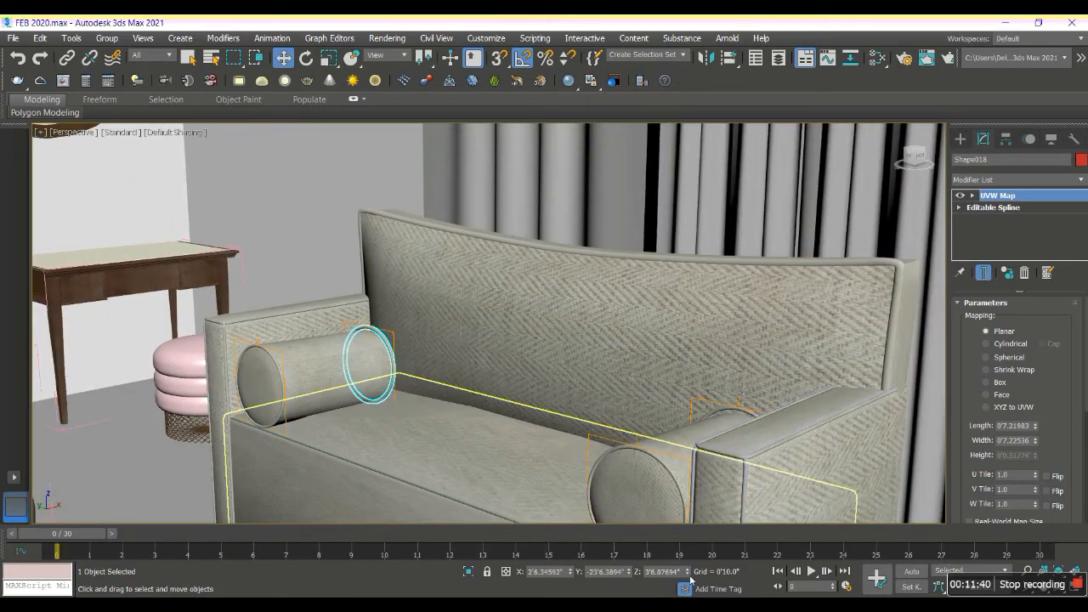
left_click(747, 413)
left_click_drag(688, 575, 687, 578)
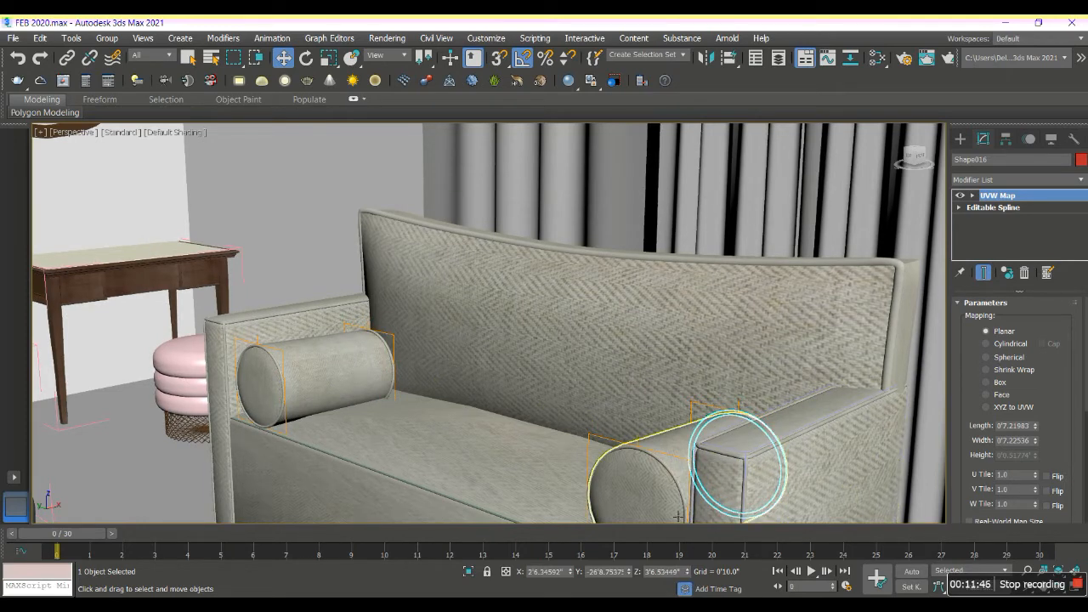
- Select all sofa parts, including bolsters and piping, move them along Y away from the bed, and scale them down slightly
left_click(660, 485, "ctrl")
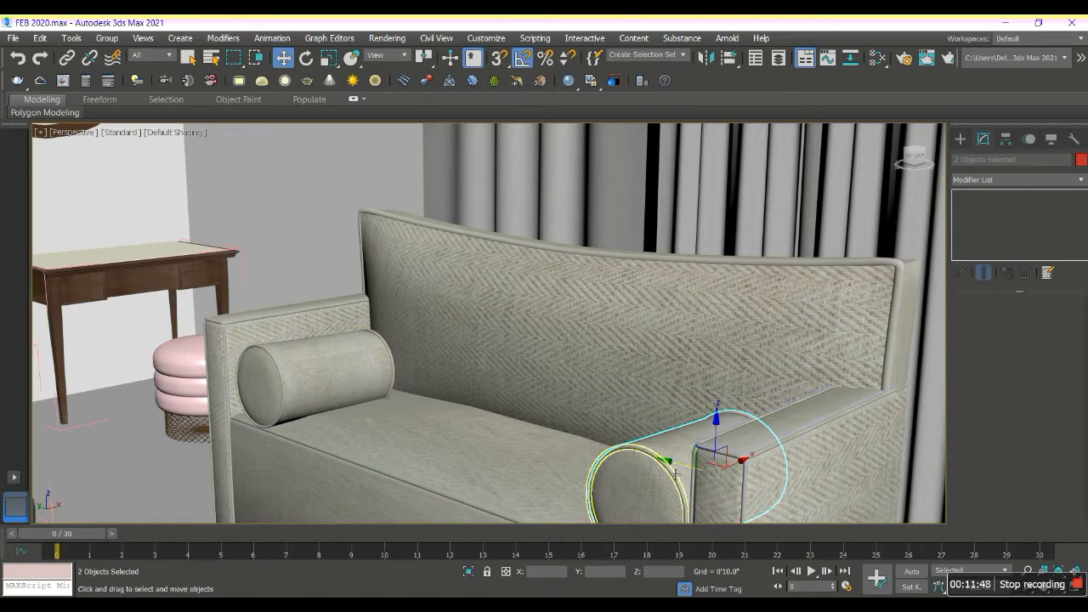
left_click(652, 480, "ctrl")
left_click(327, 350, "ctrl")
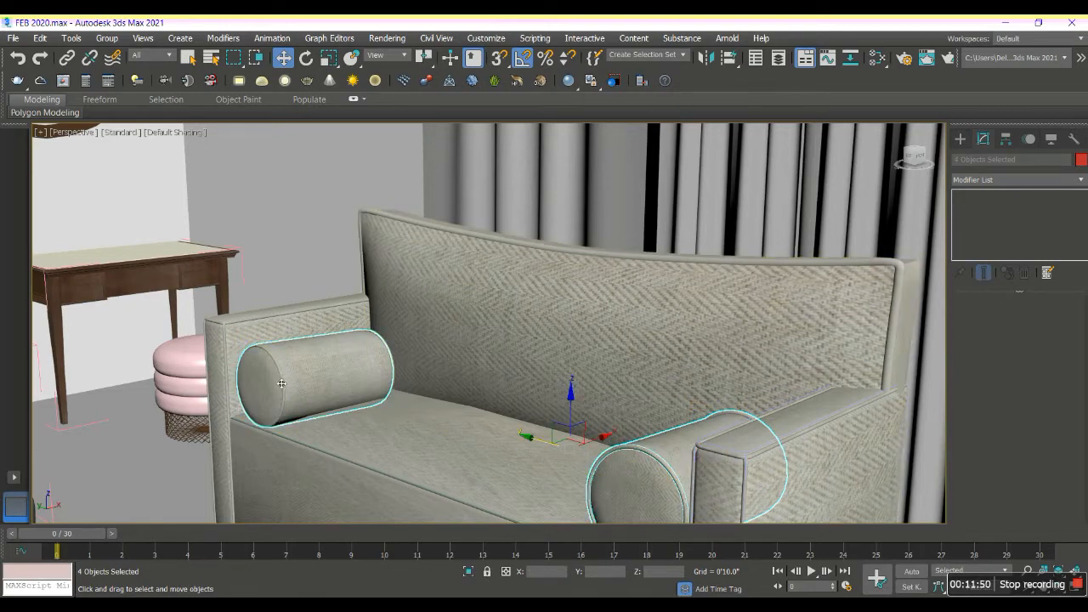
left_click(285, 384, "ctrl")
left_click(393, 361, "ctrl")
left_click(429, 328, "ctrl")
left_click(350, 315, "ctrl")
left_click(350, 308, "ctrl")
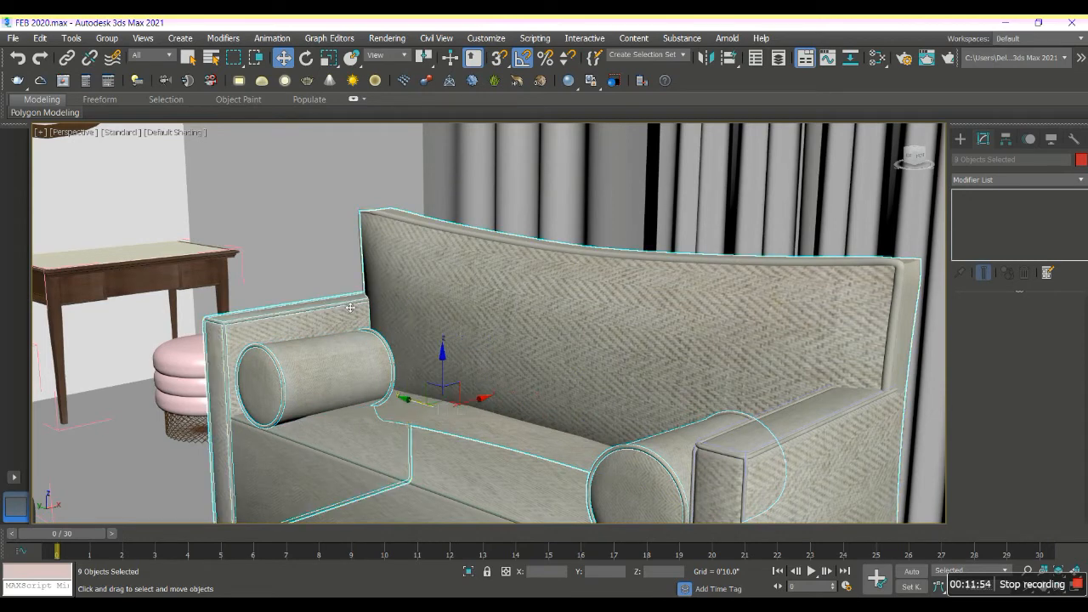
left_click(489, 238, "ctrl")
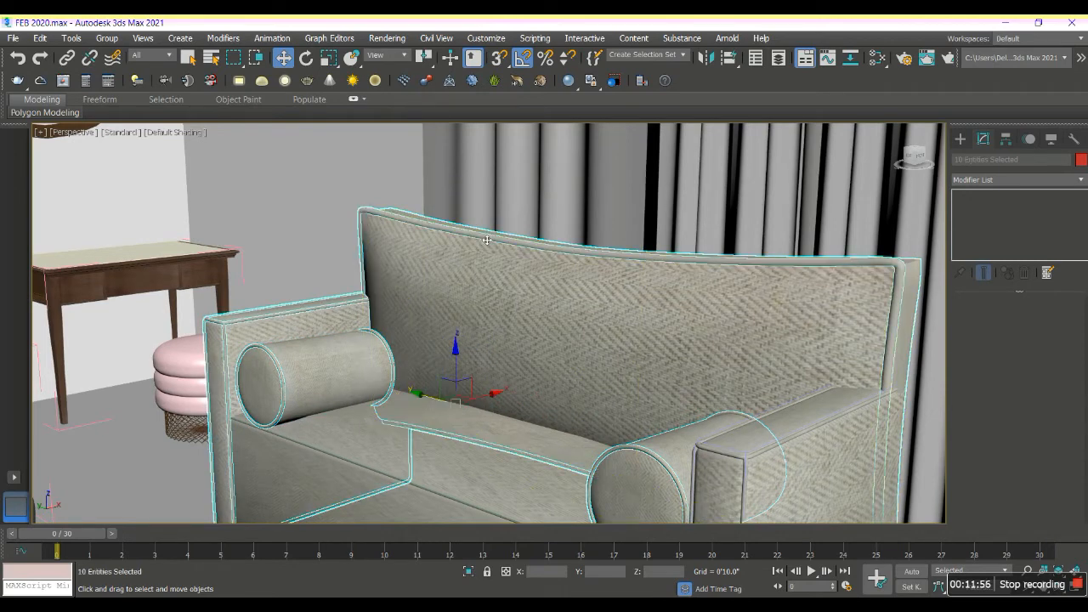
left_click(409, 476, "ctrl")
left_click(431, 469, "ctrl")
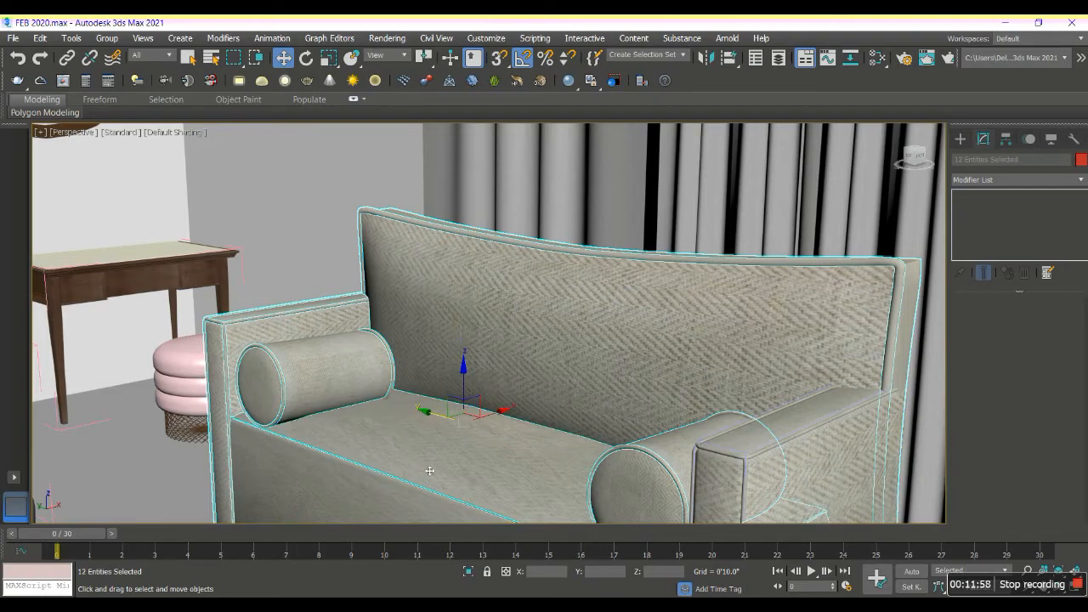
scroll(433, 469, "down", 8)
scroll(441, 471, "up", 3)
scroll(447, 490, "up", 8)
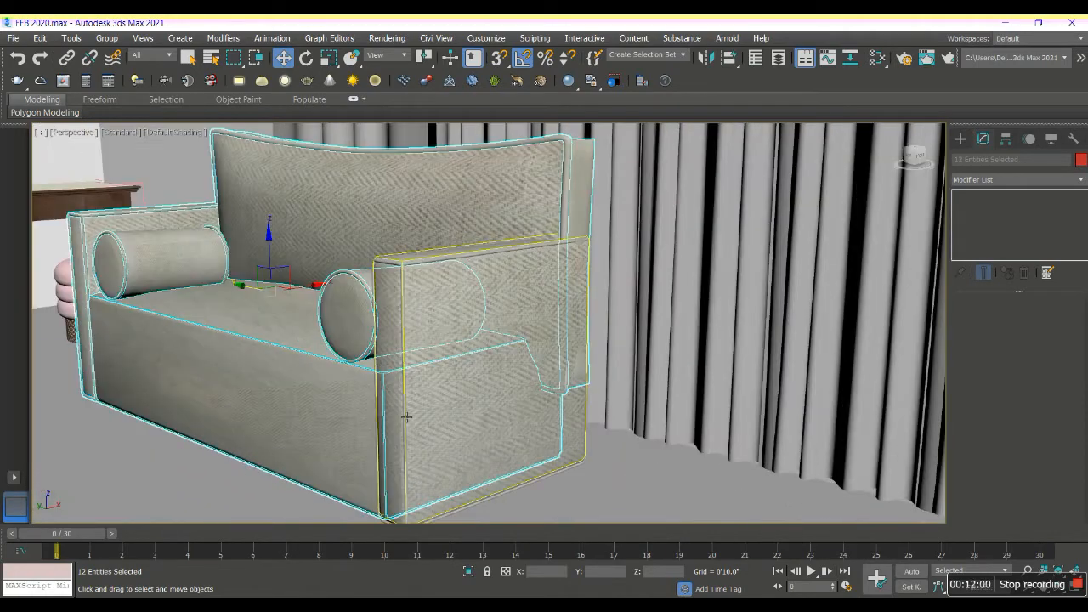
left_click(421, 413, "ctrl")
left_click(422, 413, "ctrl")
scroll(454, 417, "down", 10)
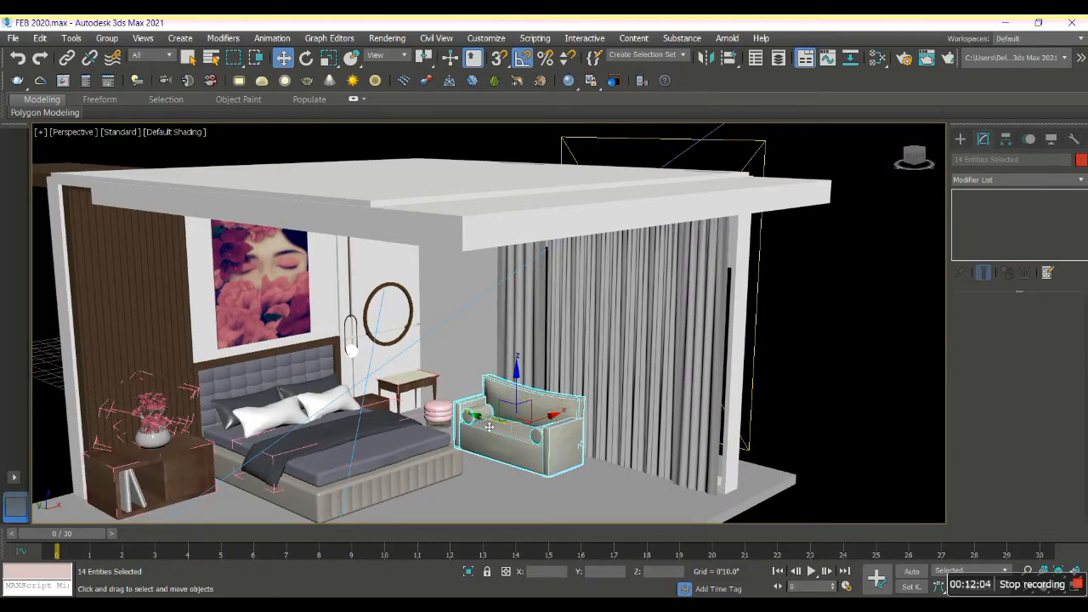
left_click_drag(490, 426, 560, 447)
key("r")
key("r")
middle_click_drag(560, 447, 374, 496, "alt")
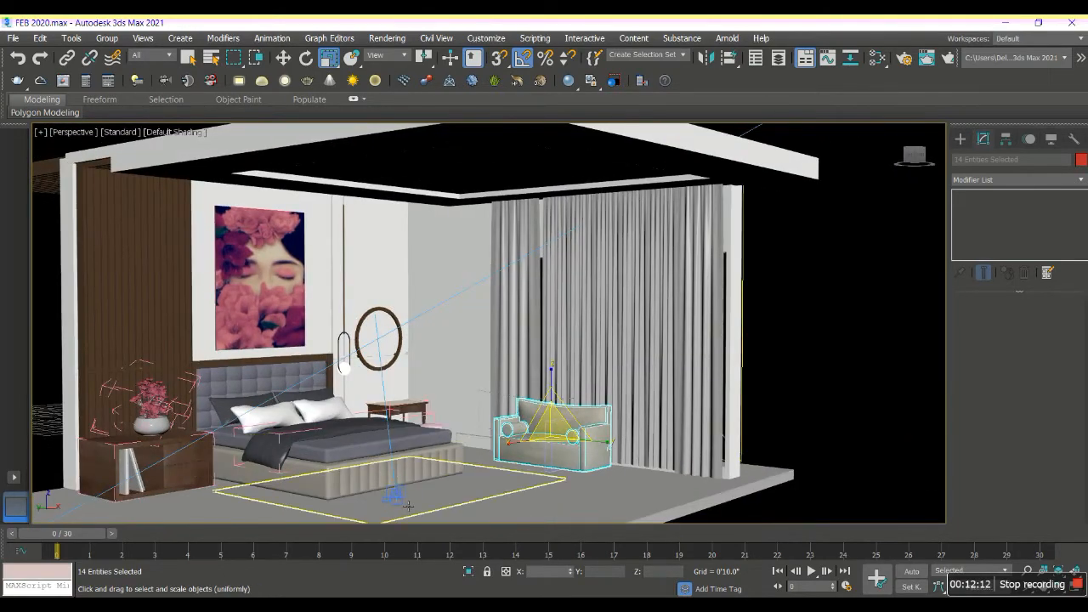
- Lower the rug plane beside the bed to Z -0'0.55195" and return to the PhysCamera001 view
left_click(408, 506)
scroll(486, 476, "up", 8)
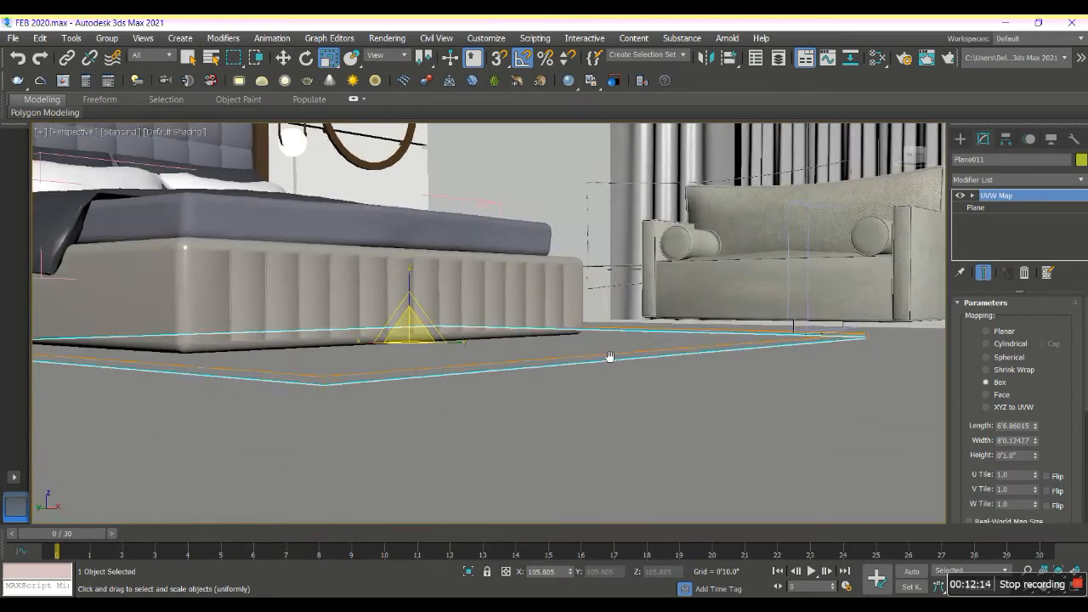
middle_click_drag(610, 357, 625, 346)
key("w")
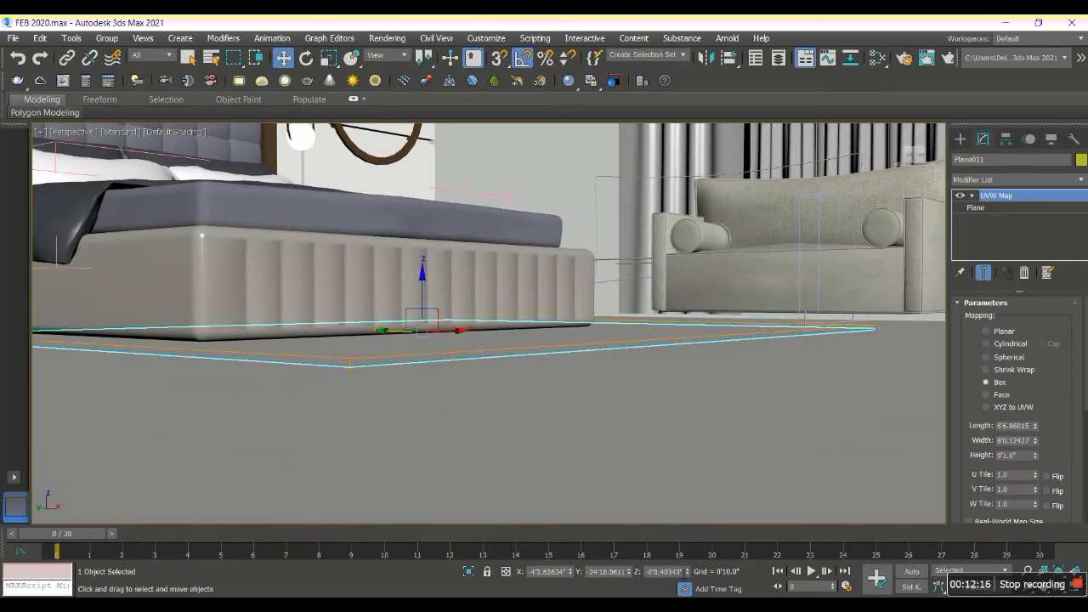
left_click_drag(689, 576, 689, 576)
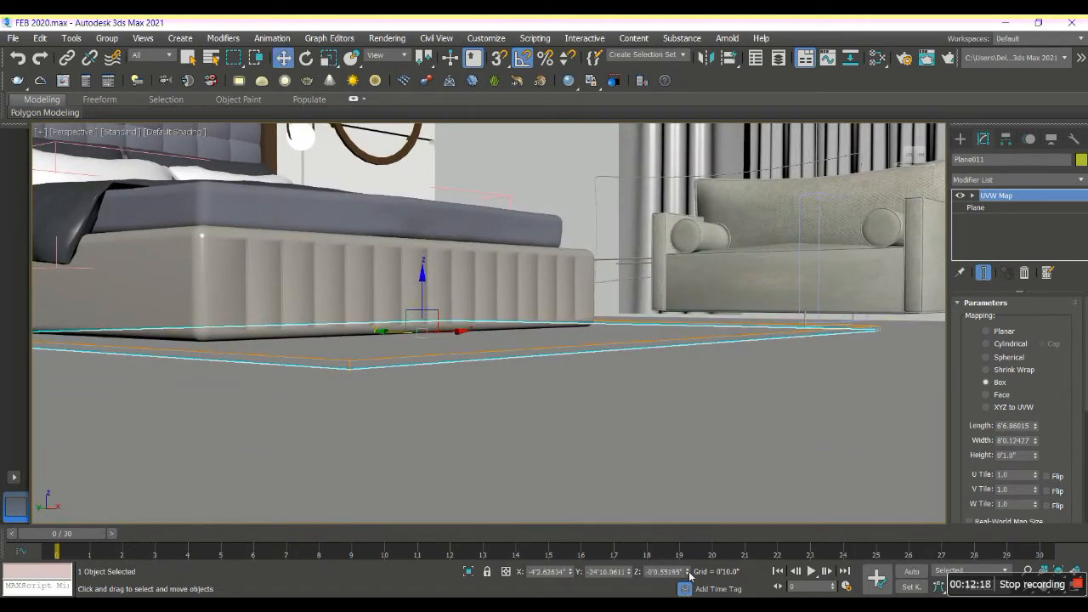
key("c")
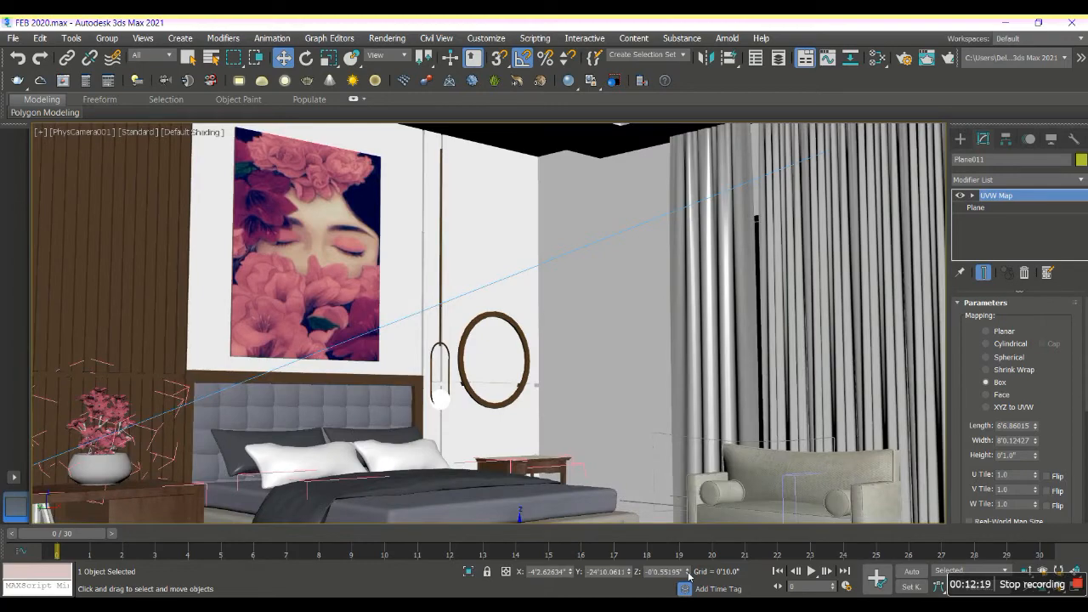
- Start a V-Ray render of the bedroom to check the lowered rug, and cancel it in the first prepass
left_click(376, 39)
left_click(390, 51)
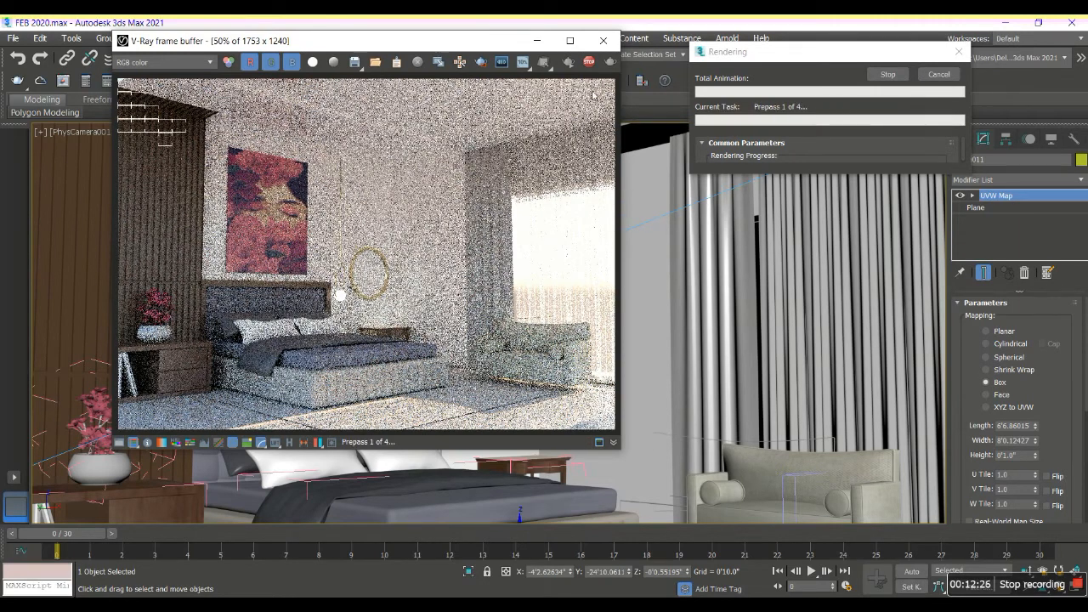
left_click(602, 40)
left_click(938, 74)
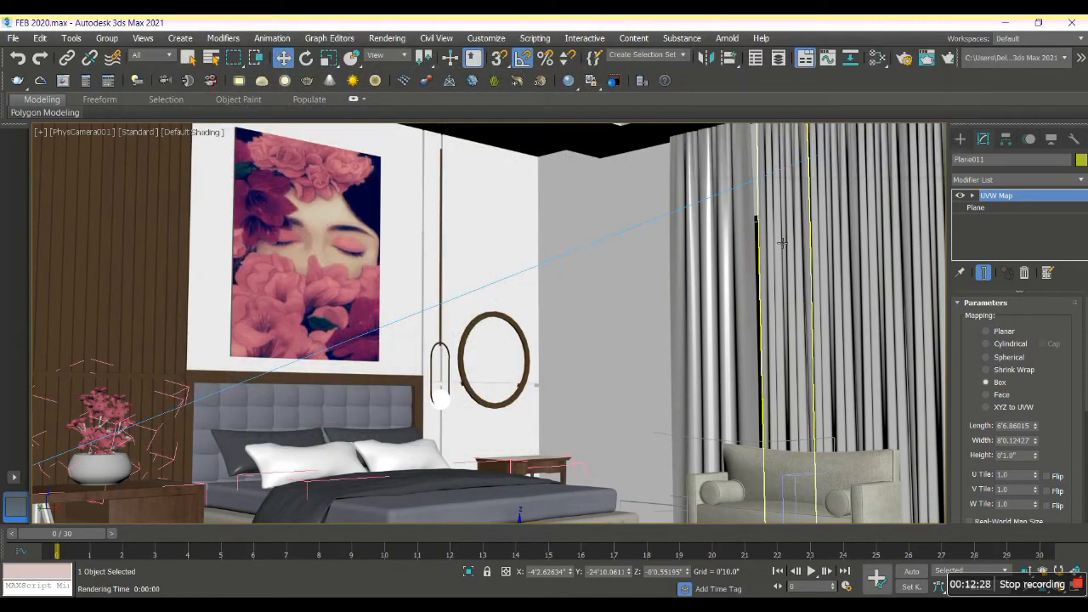
- Select all the sofa parts, including bolsters and piping, and group them under the name sofa
left_click_drag(765, 246, 896, 365)
left_click(837, 466)
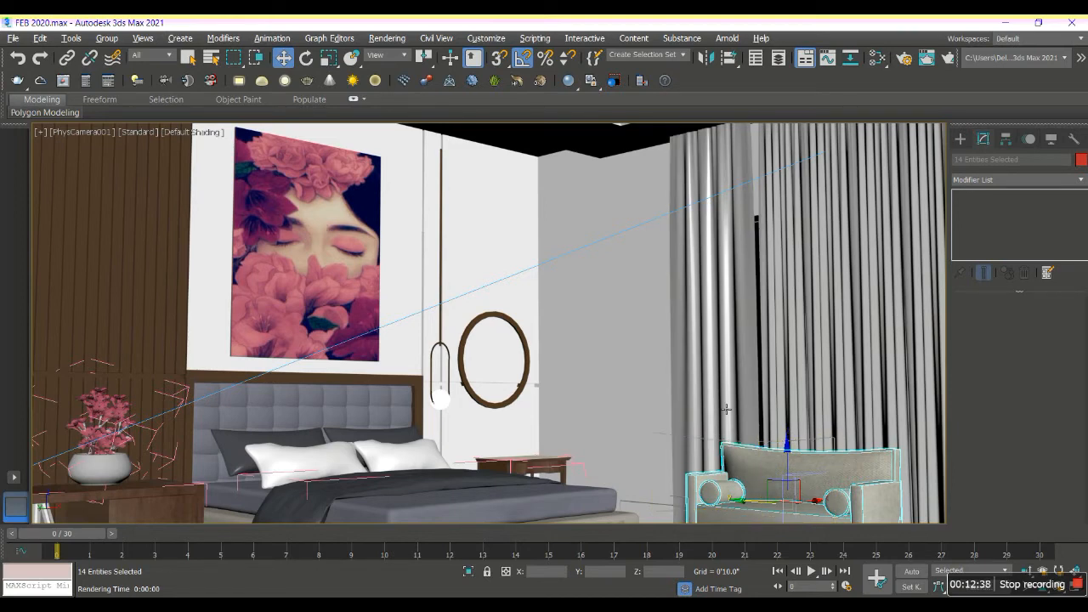
key("p")
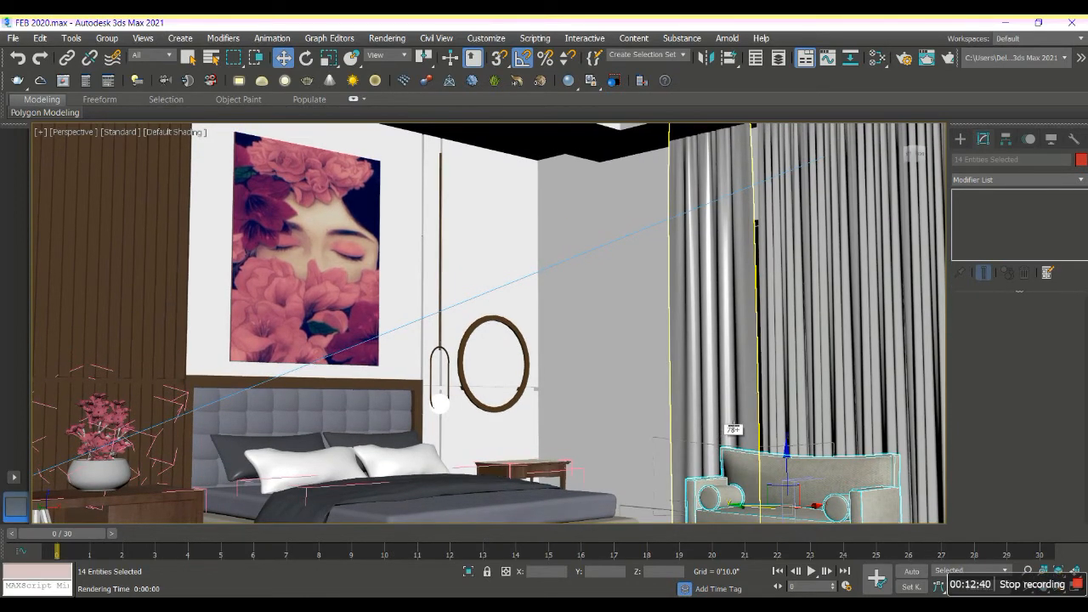
scroll(732, 428, "down", 4)
middle_click_drag(732, 428, 736, 489, "alt")
scroll(736, 490, "up", 4)
scroll(736, 489, "down", 3)
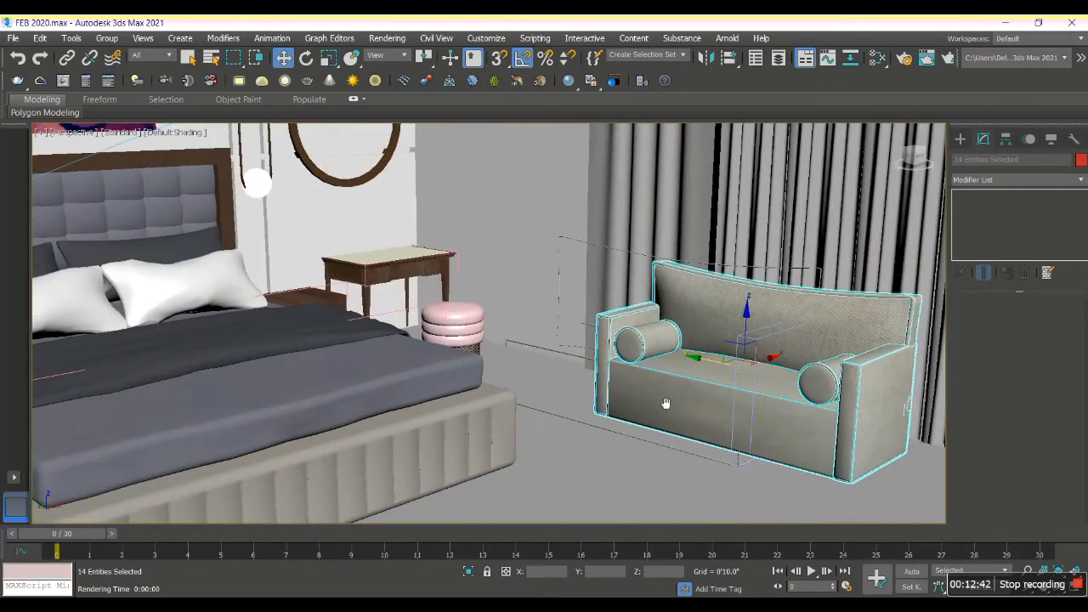
left_click(106, 39)
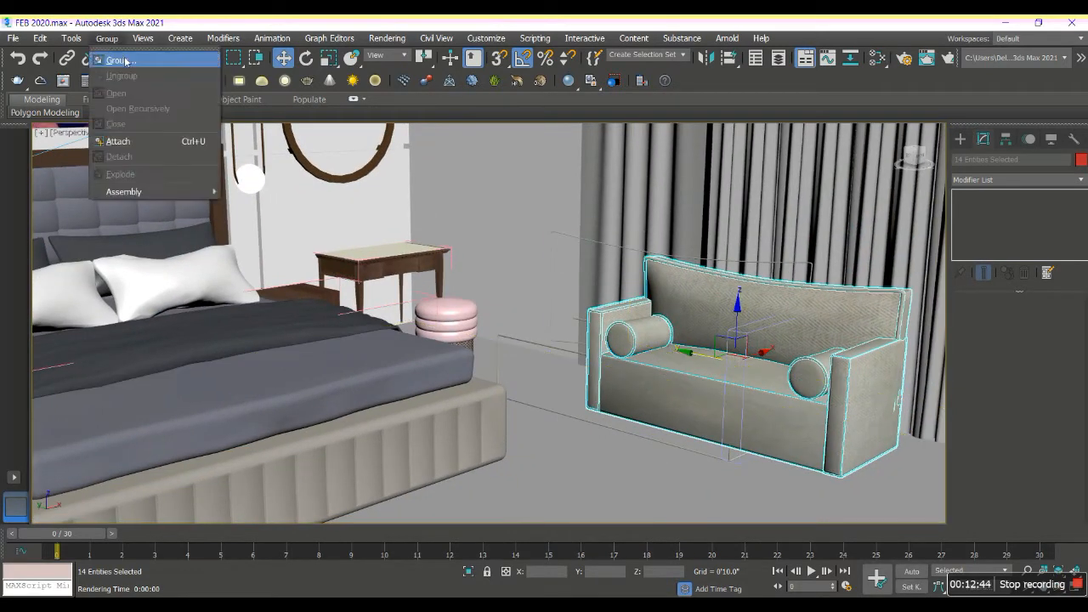
left_click(125, 55)
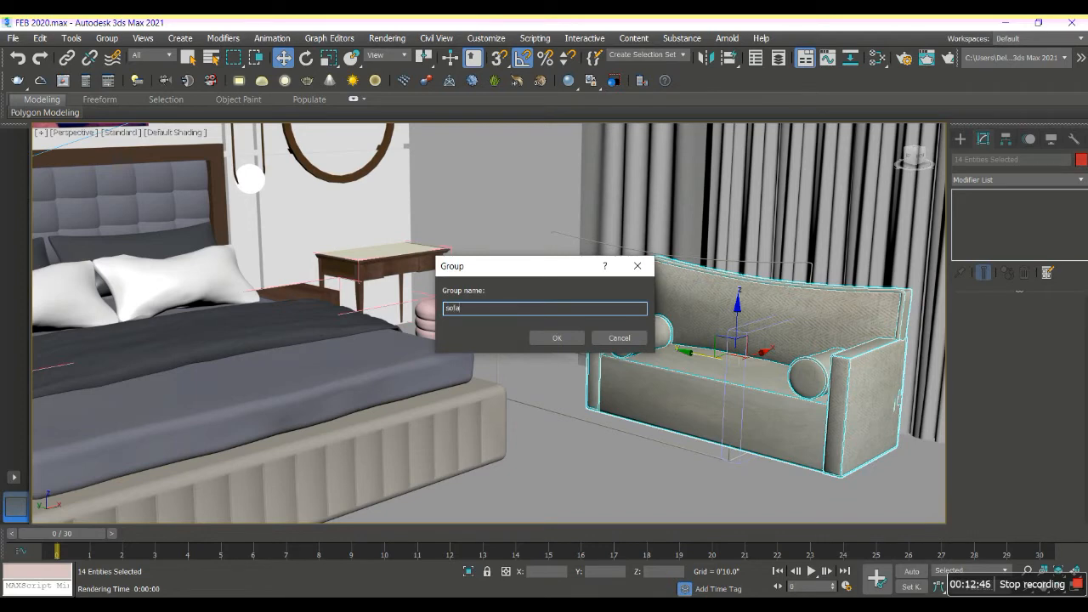
left_click(549, 338)
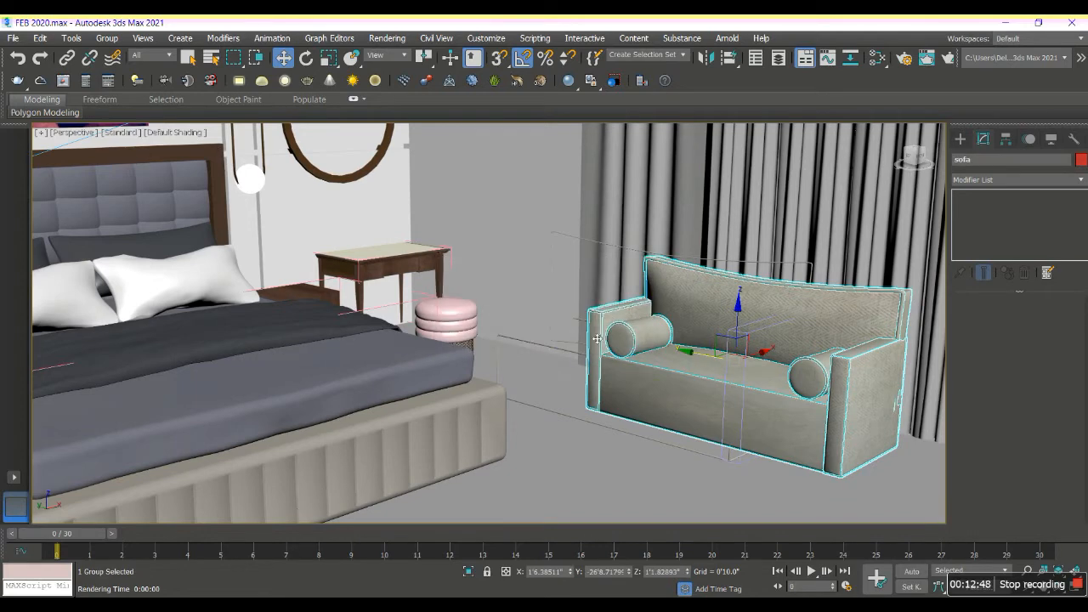
- Delete the two leftover outline splines in front of the sofa
left_click(566, 356)
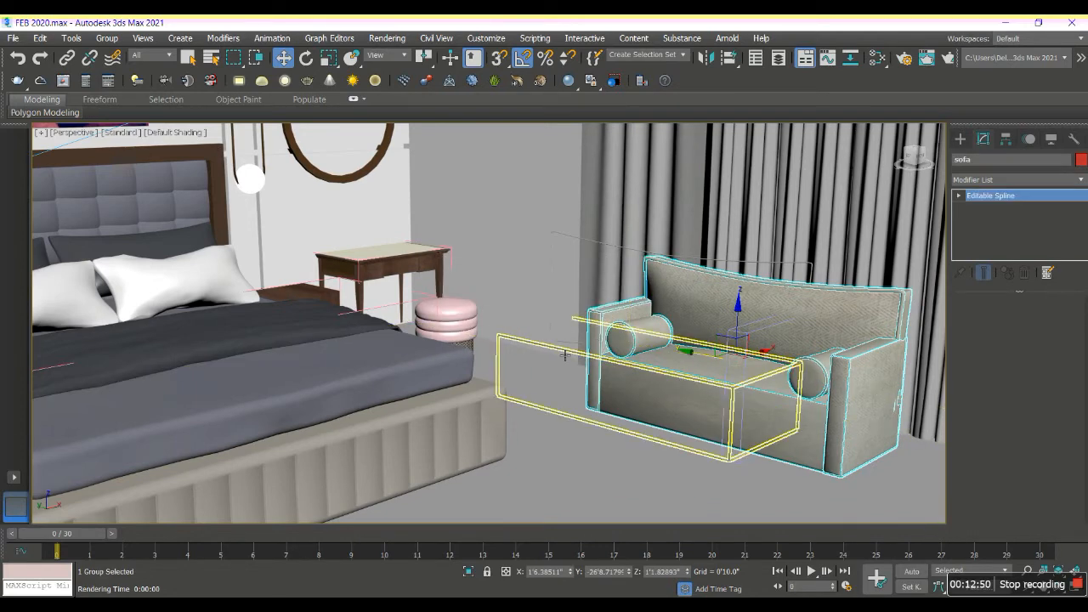
left_click(605, 247, "ctrl")
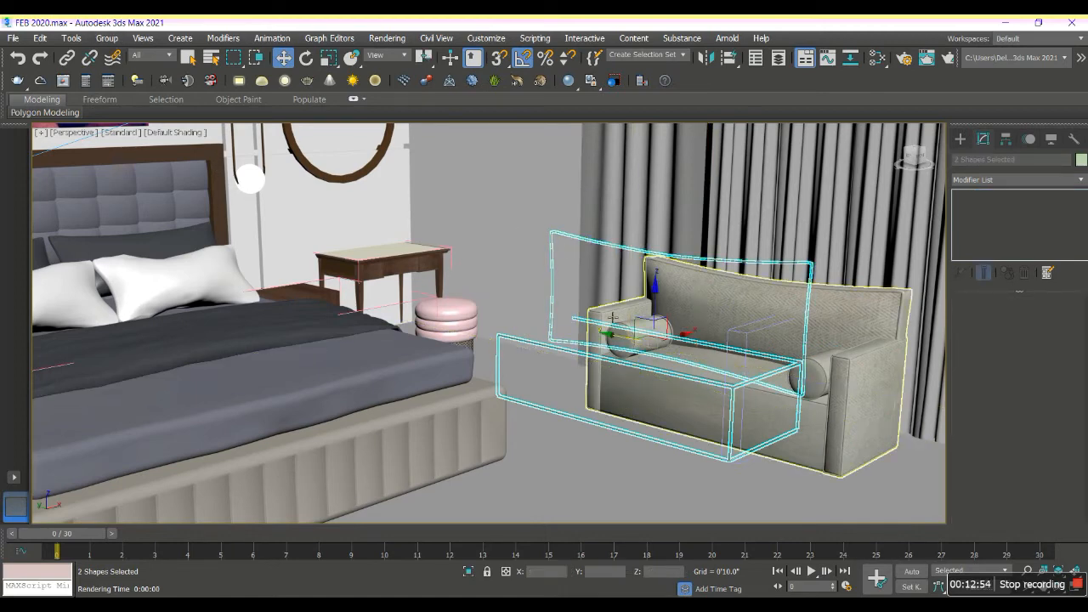
left_click_drag(630, 341, 714, 400)
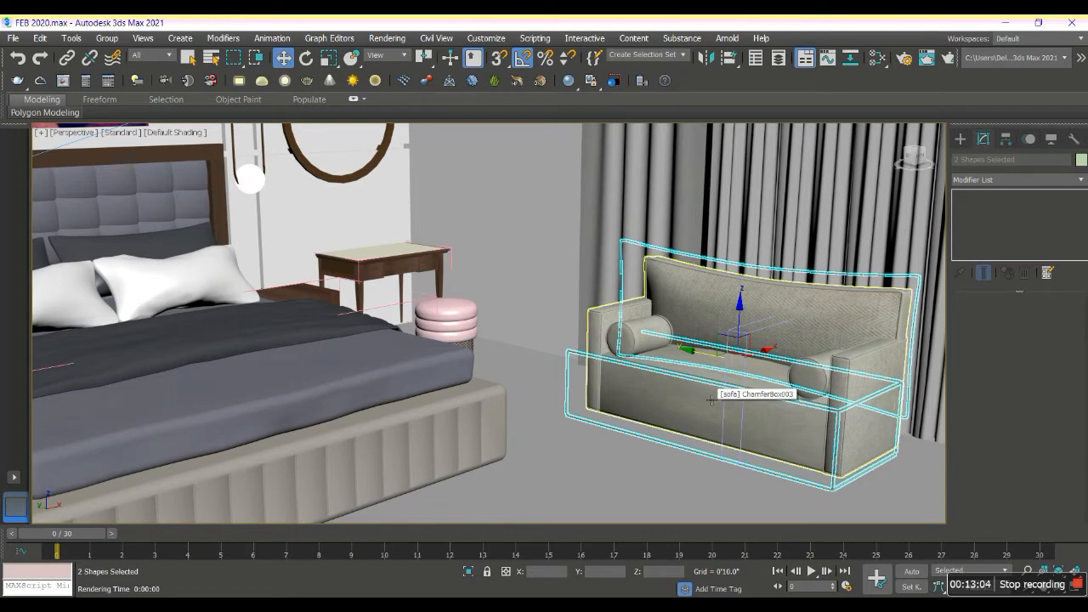
key("Delete")
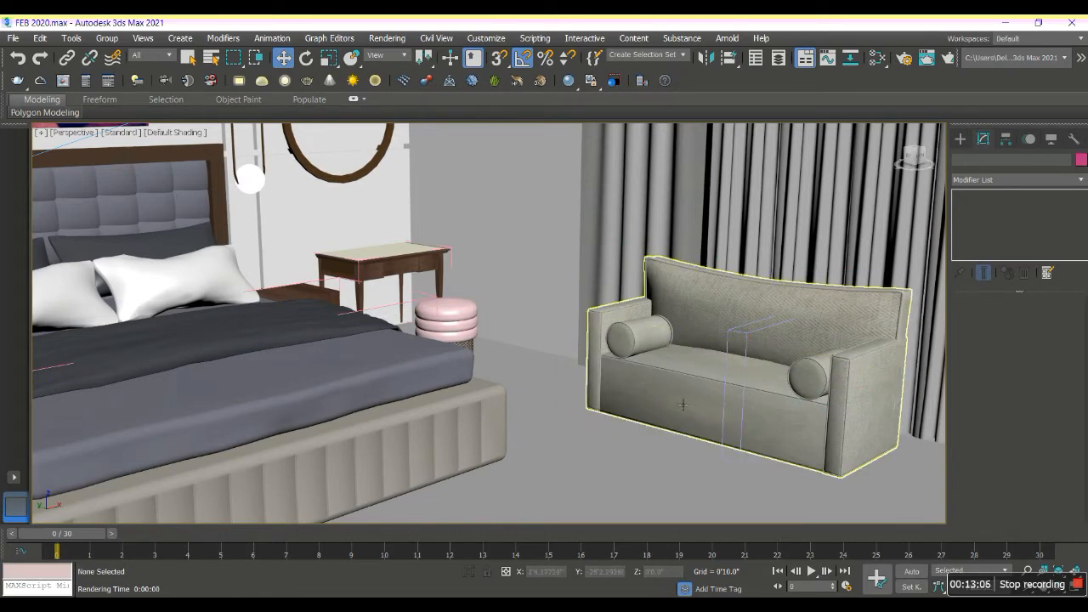
- Lower the sofa group to Z 0'10.98593" and return to the PhysCamera001 view
left_click(698, 302)
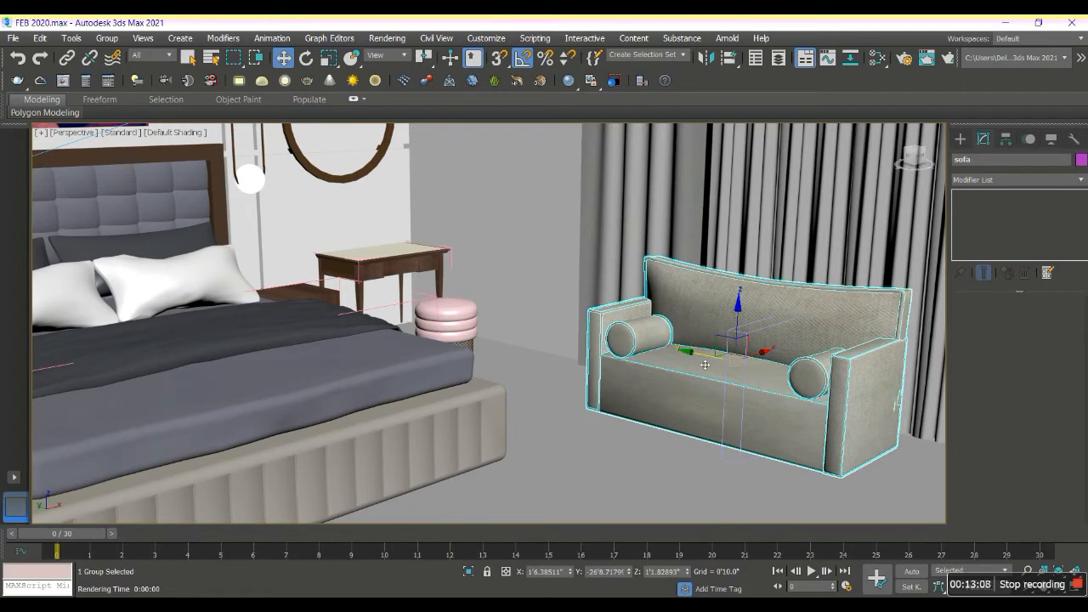
middle_click_drag(711, 363, 737, 363, "alt")
mouse_move(741, 334)
left_mouse_down()
mouse_move(743, 368)
mouse_move(744, 353)
left_mouse_up()
key("c")
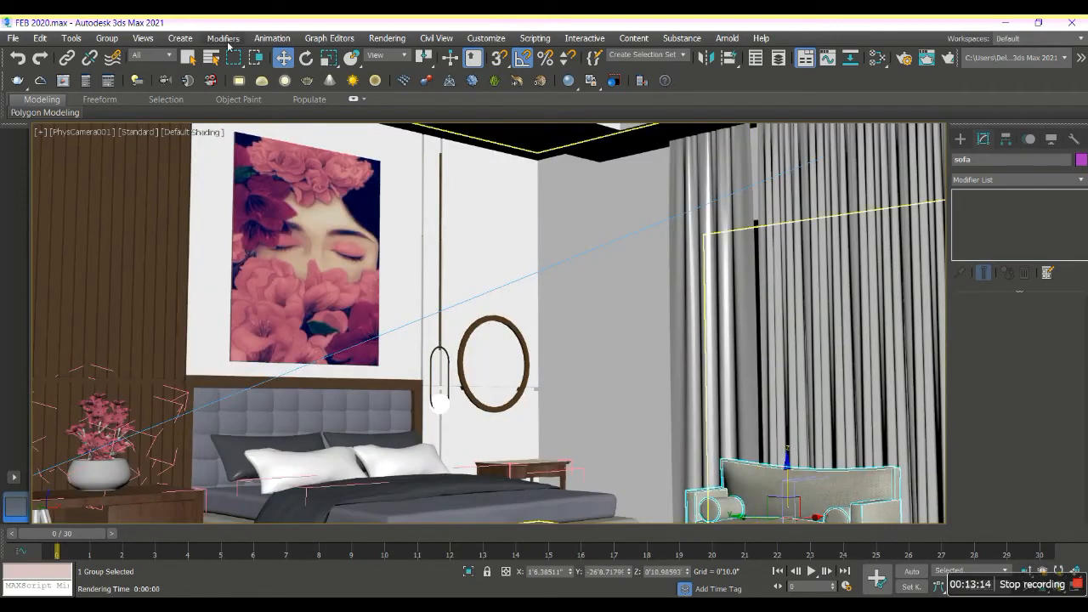
- Test-render the camera view with the lowered sofa group and cancel it during the second prepass
left_click(387, 38)
left_click(389, 60)
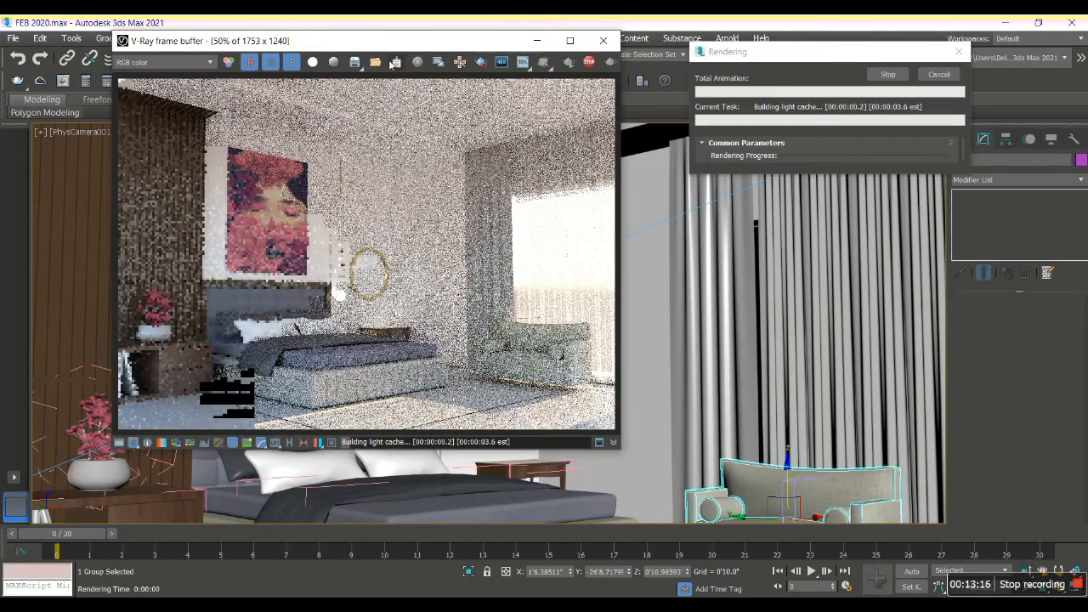
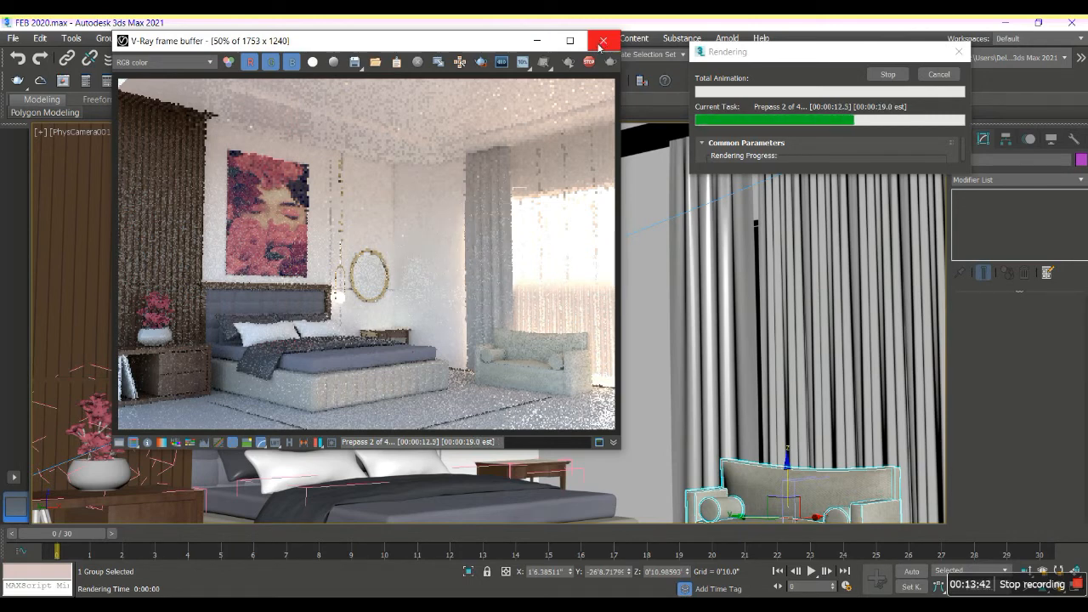
left_click(603, 40)
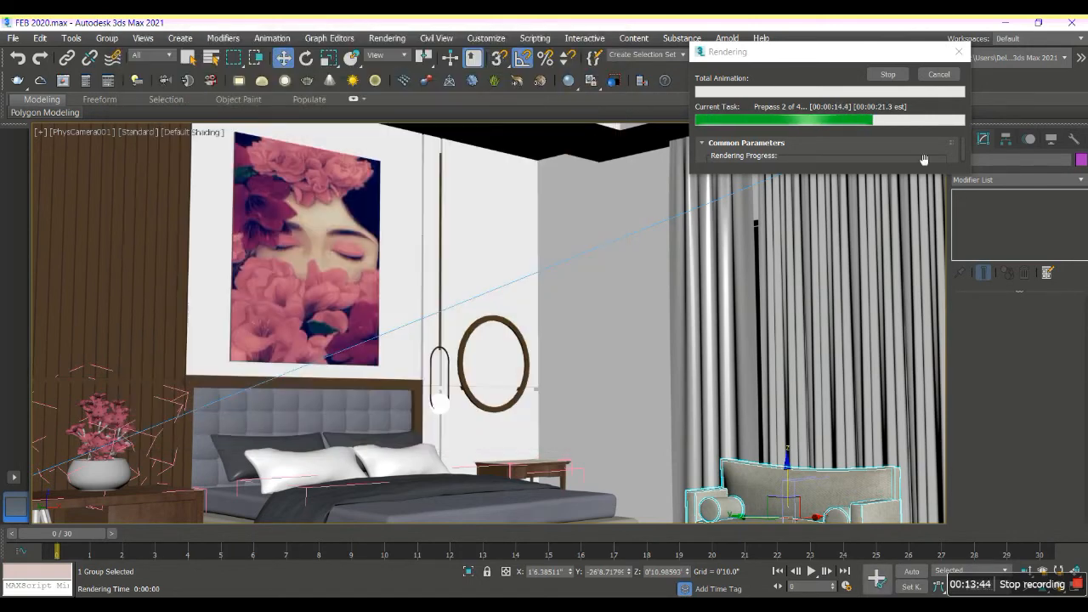
left_click(938, 74)
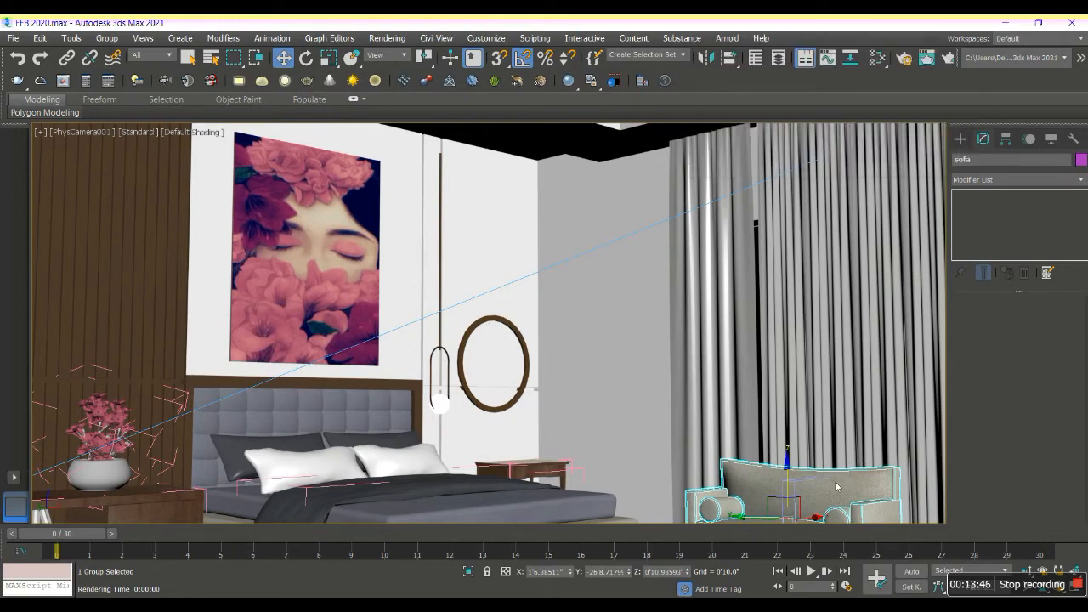
- Sample the blue-grey VRayMtl Material #436405 from the bed and assign it to the sofa group
key("m")
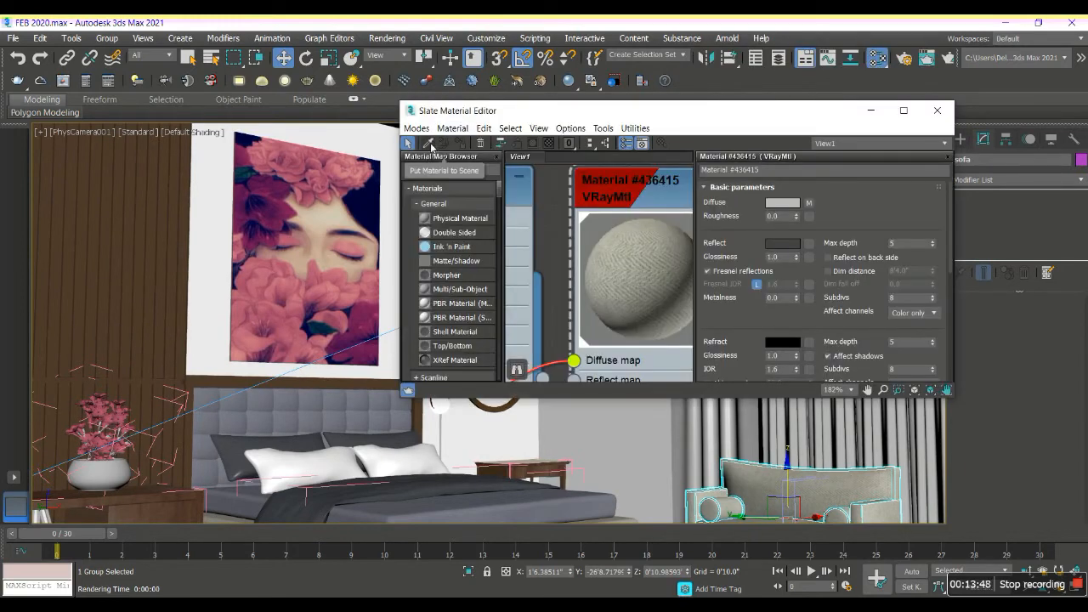
left_click(429, 144)
left_click(482, 501)
middle_click_drag(657, 313, 651, 434)
middle_click_drag(557, 252, 557, 349)
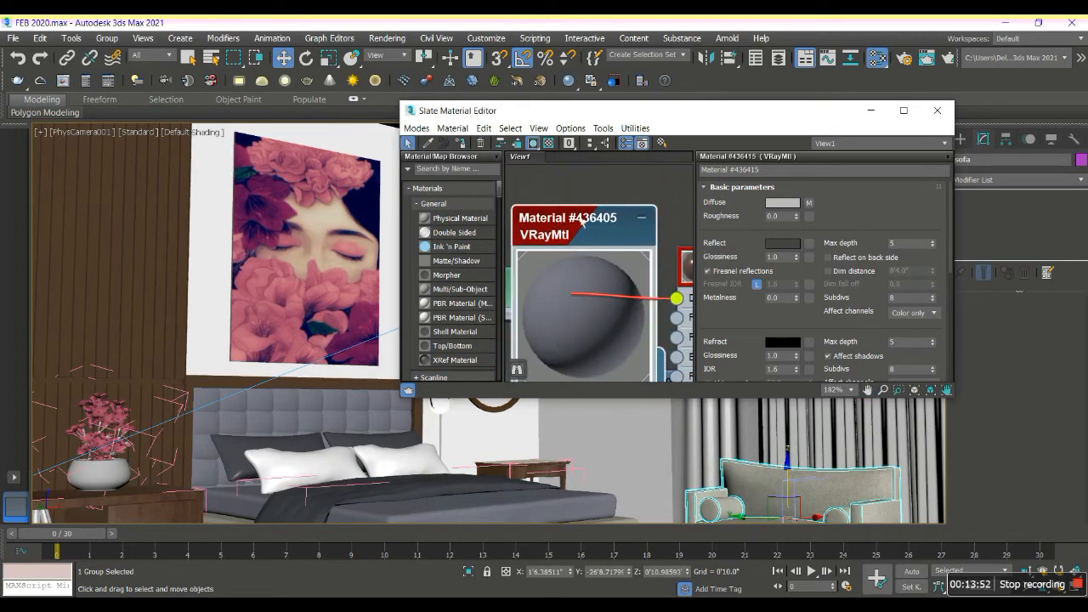
double_click(583, 220)
left_click(865, 489)
left_click(461, 144)
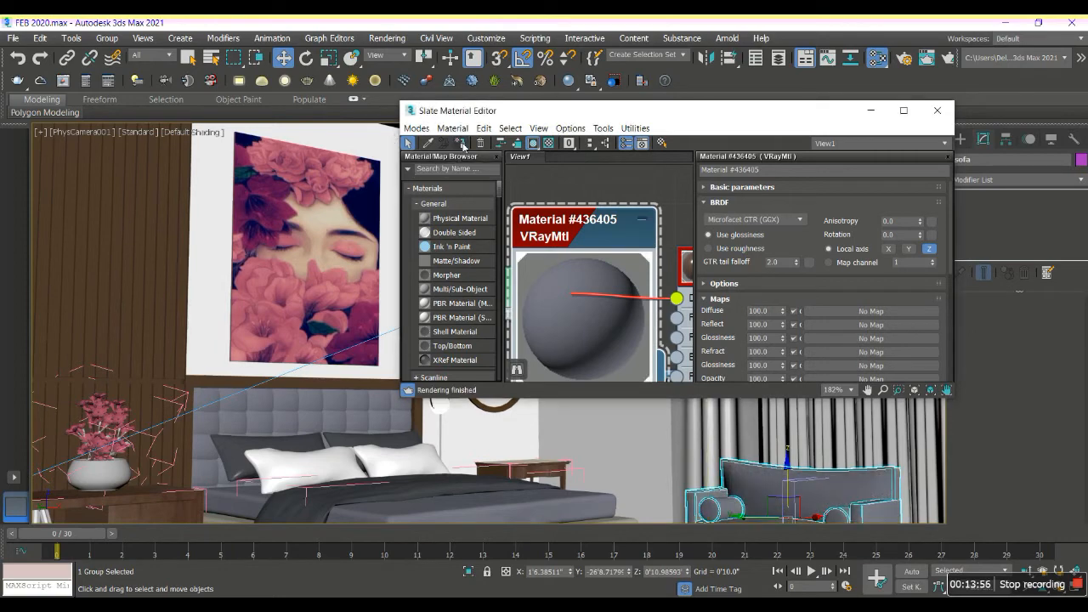
- Start a V-Ray render to check the blue-grey sofa and cancel it while the light cache builds
left_click(386, 39)
left_click(399, 51)
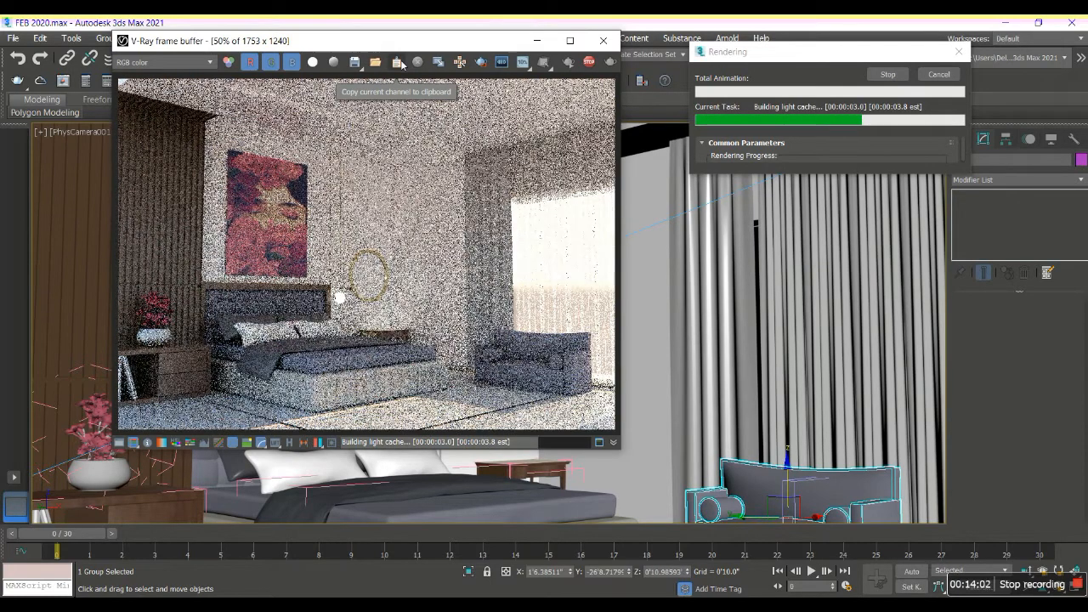
left_click(602, 41)
left_click(939, 74)
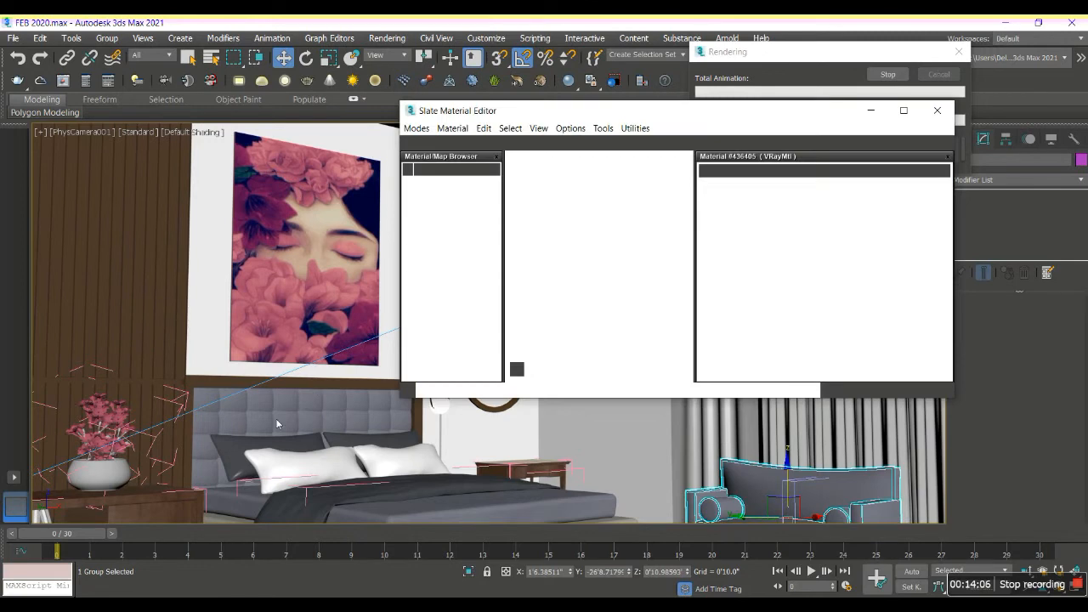
- Close the material editor, switch to the perspective view and select the rug plane beside the bed
left_click(340, 348)
key("p")
left_click(938, 111)
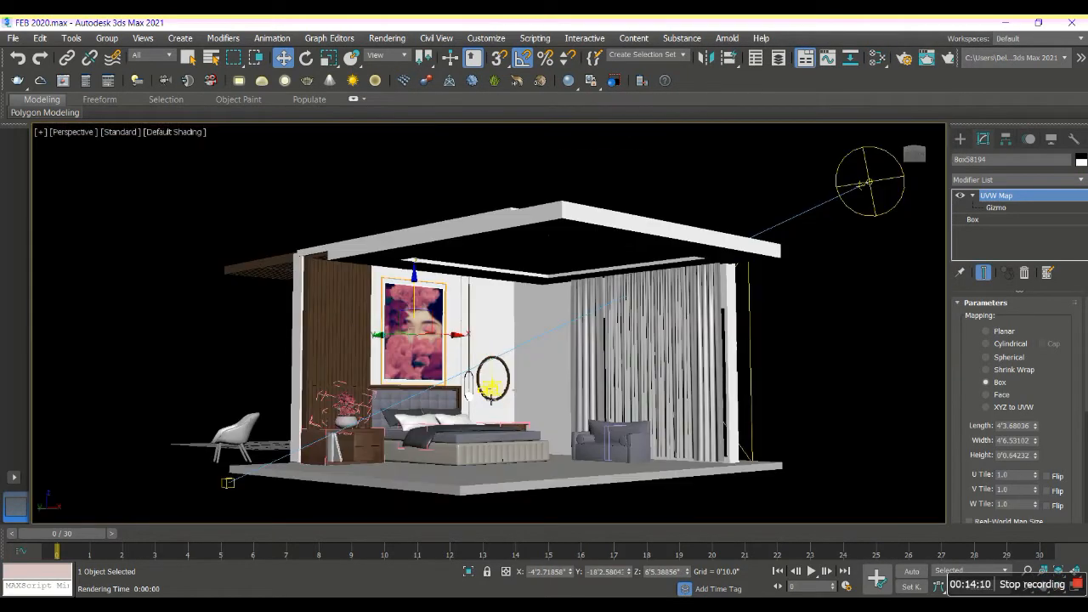
scroll(482, 472, "up", 5)
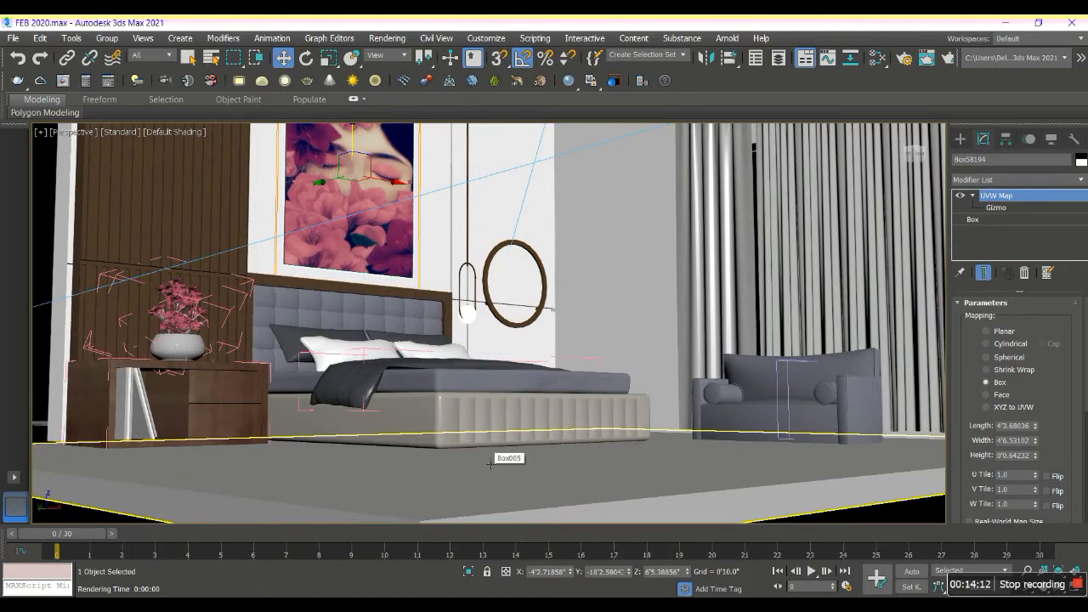
scroll(490, 461, "down", 5)
left_click(559, 501)
mouse_move(556, 510)
middle_mouse_down("alt")
mouse_move(580, 507)
mouse_move(535, 530)
middle_mouse_up("alt")
middle_click_drag(549, 484, 548, 328)
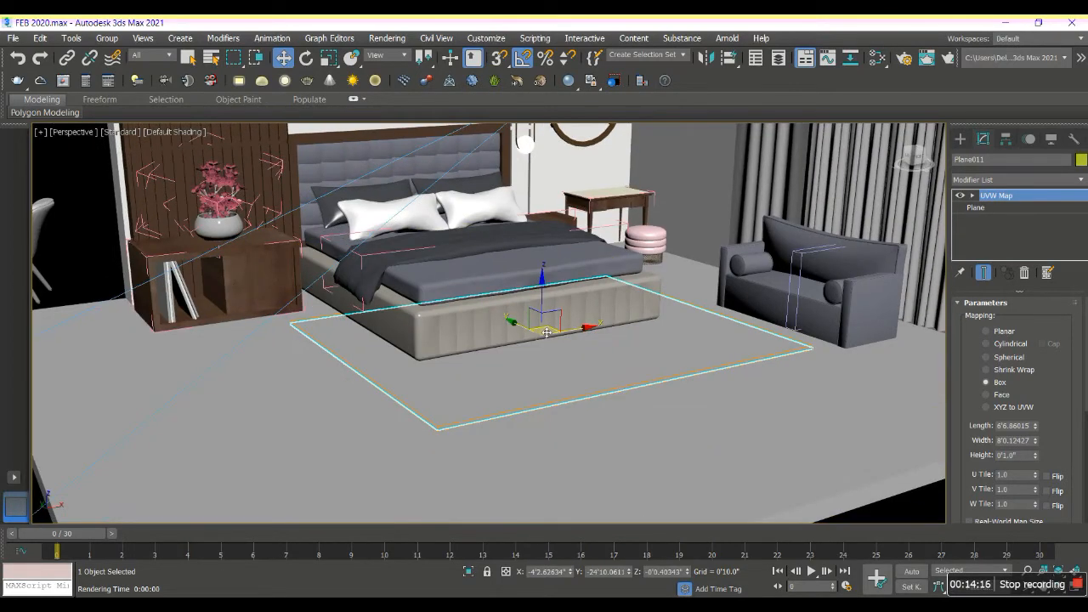
- Open the rug plane's VRayMtl in the material editor and try to show its texture in the viewport
key("m")
left_click(430, 147)
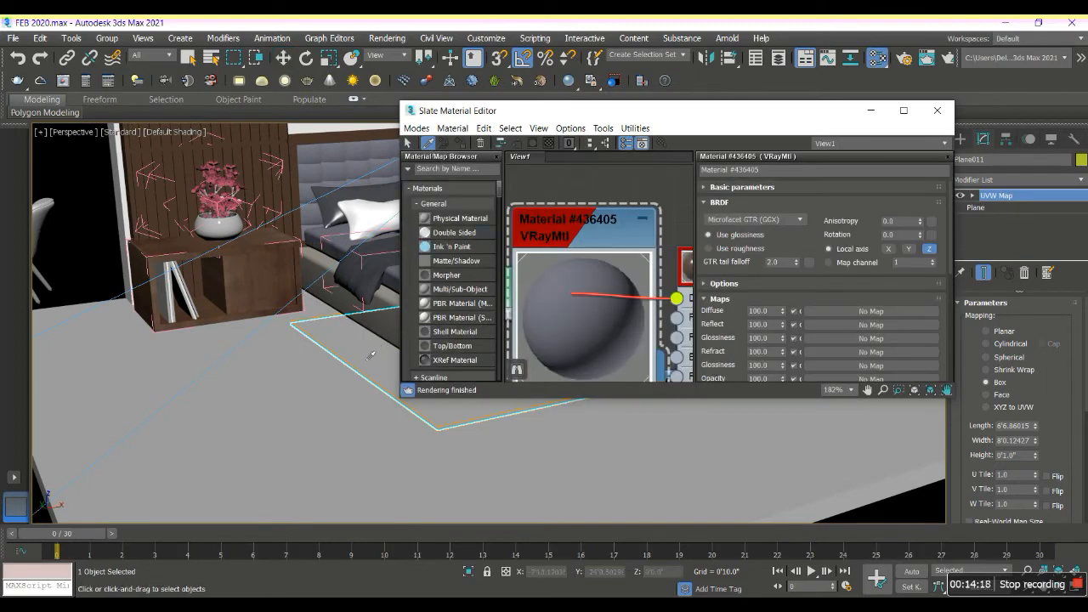
left_click(377, 352)
double_click(581, 225)
left_click(533, 145)
left_click(534, 145)
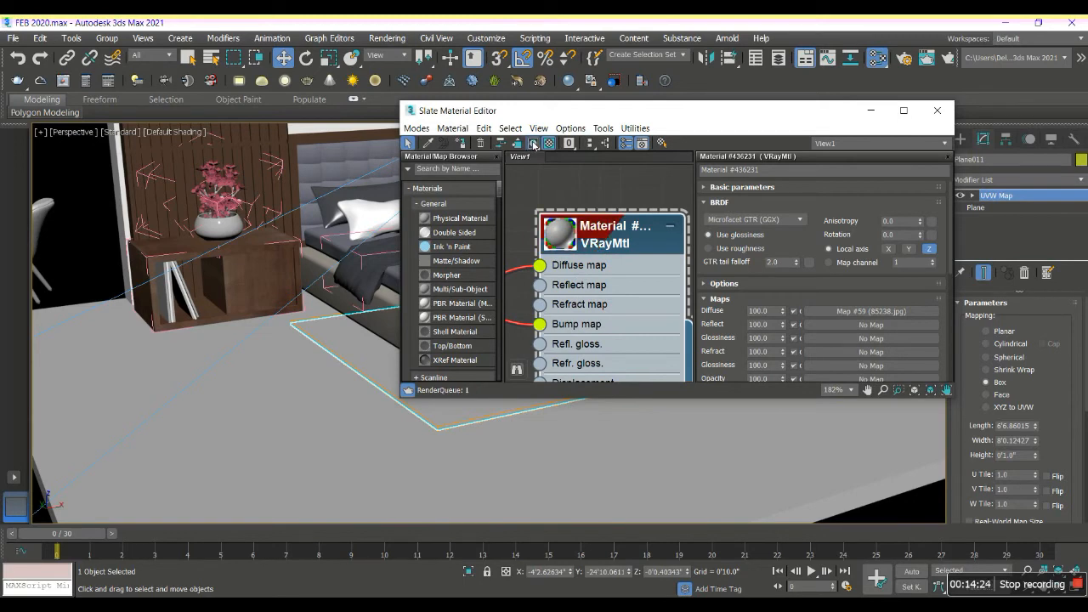
scroll(493, 446, "up", 4)
scroll(360, 321, "up", 5)
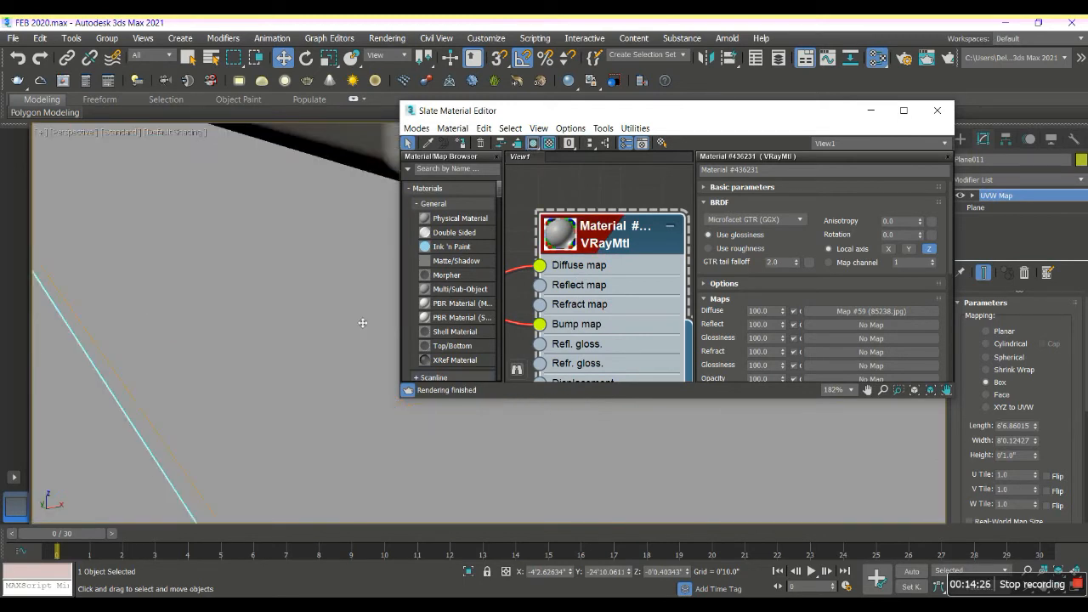
scroll(330, 343, "down", 10)
- Select the floor slab, load its VRayMtl Material #436230 into the material editor and enlarge the node's preview
left_click(233, 379)
left_click(427, 144)
left_click(298, 393)
middle_click_drag(609, 291, 617, 403)
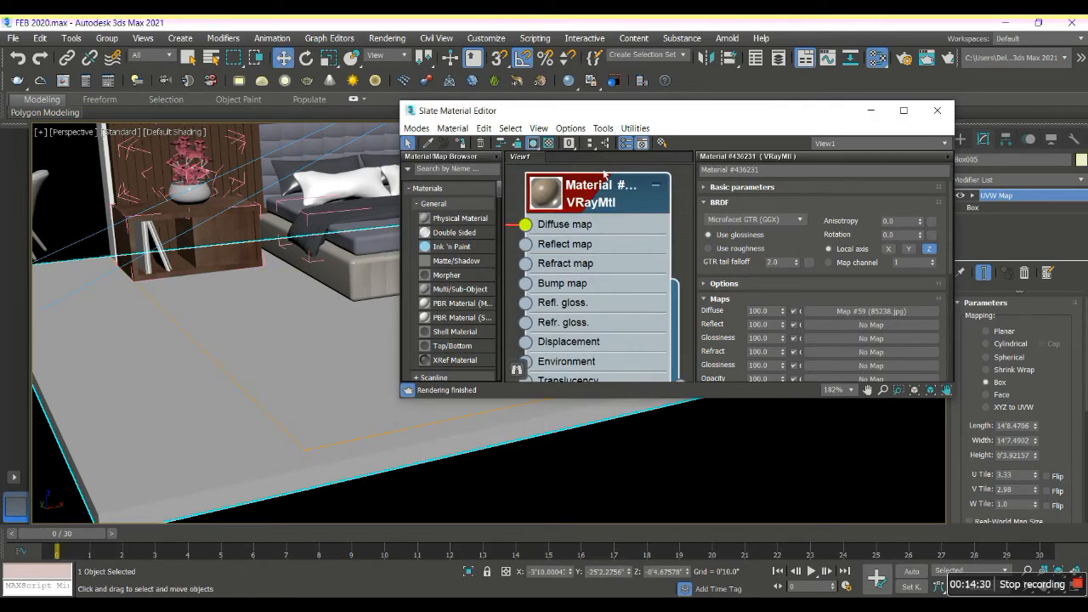
double_click(591, 197)
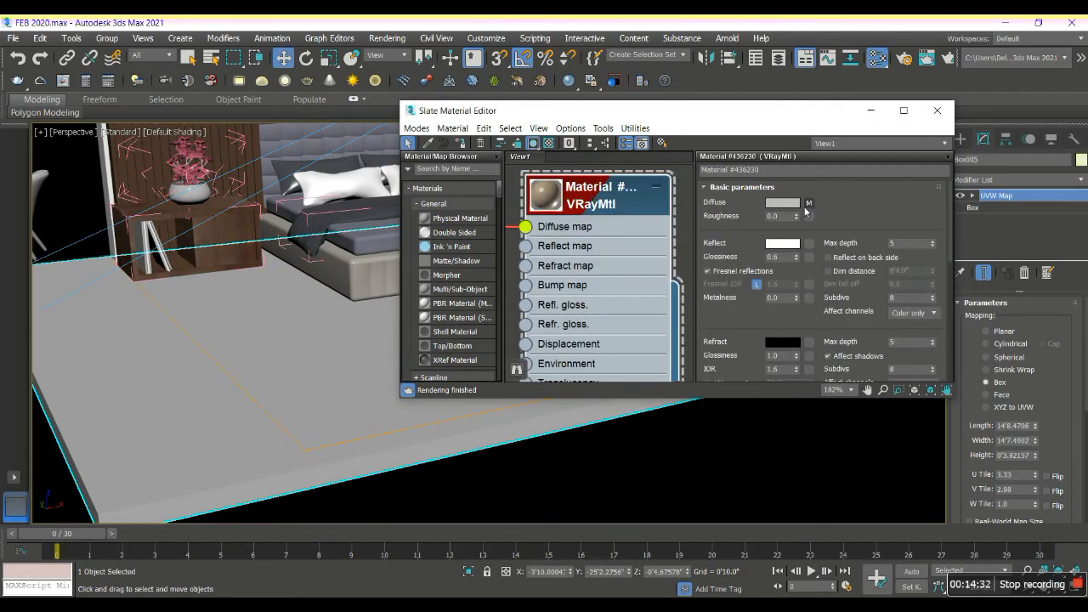
double_click(557, 201)
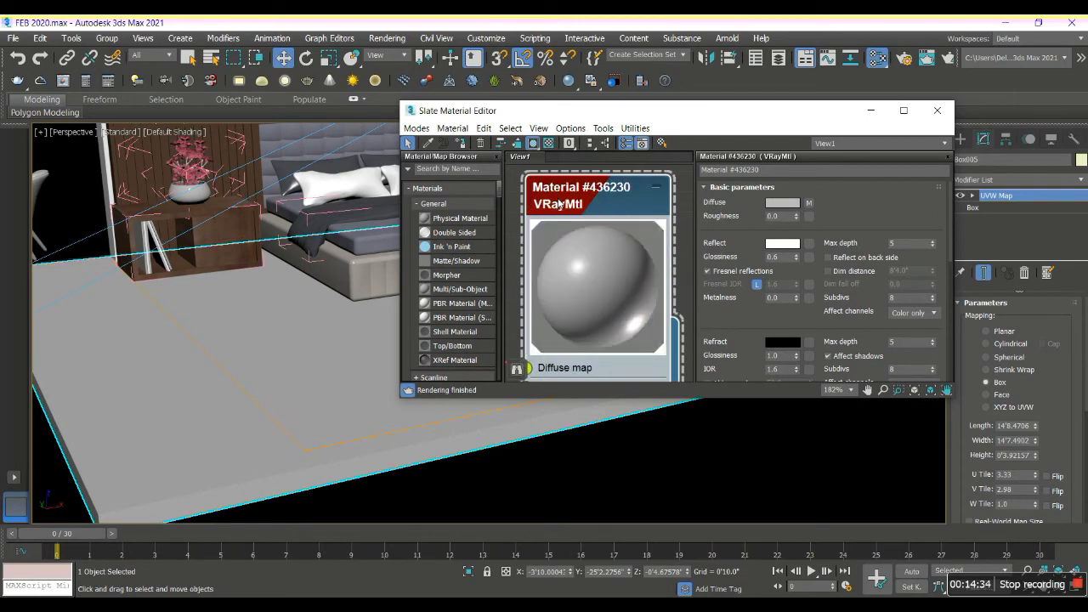
- Clear the floor material's diffuse map, start a new Bitmap map, and browse to G:\1max textures\new textures\floor
right_click(808, 205)
left_click(841, 250)
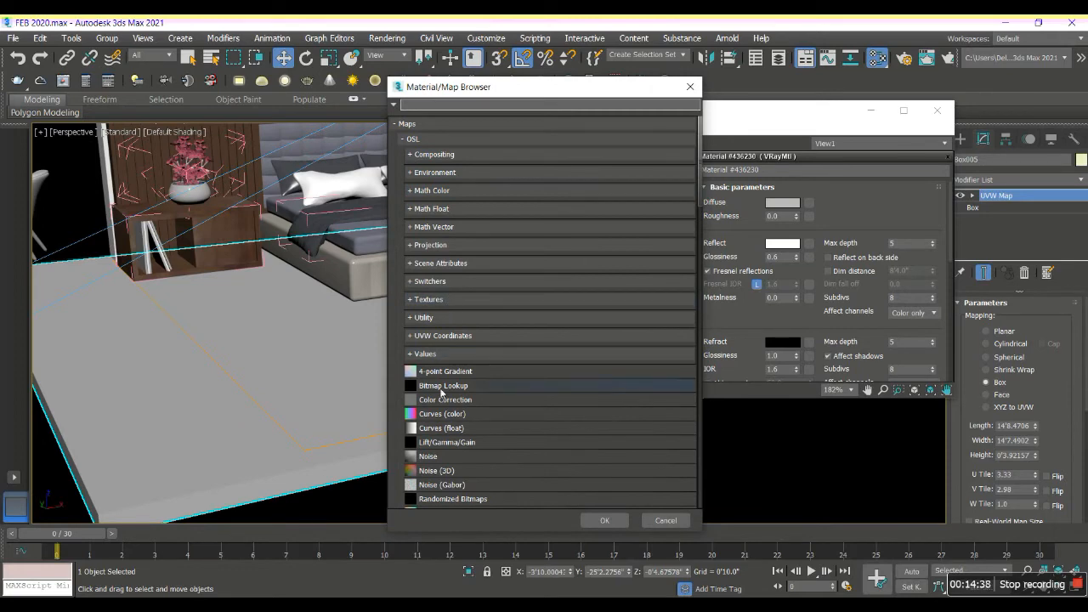
scroll(458, 374, "down", 4)
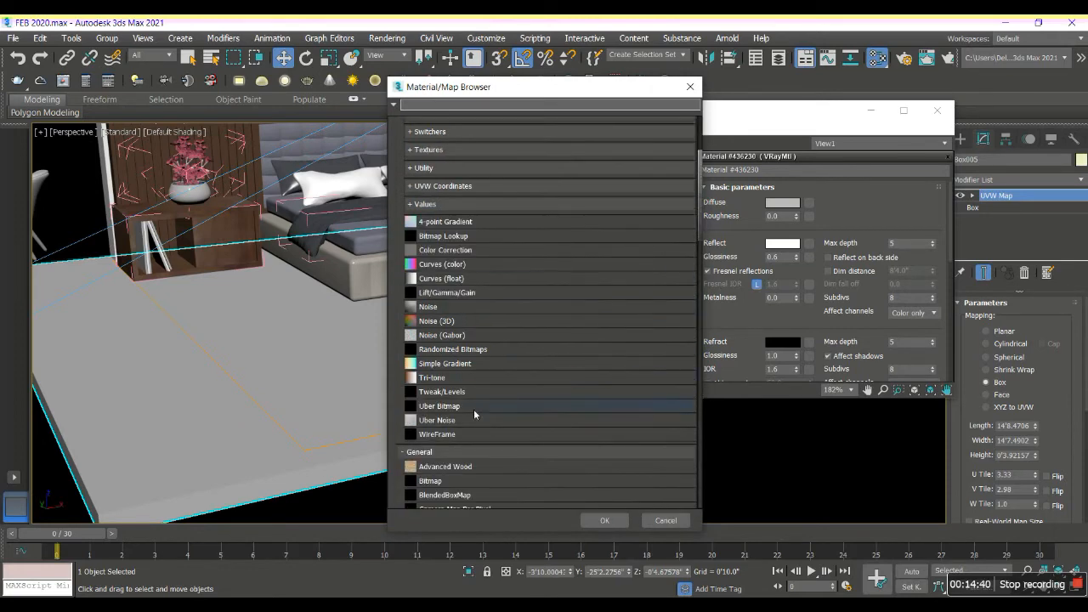
double_click(442, 481)
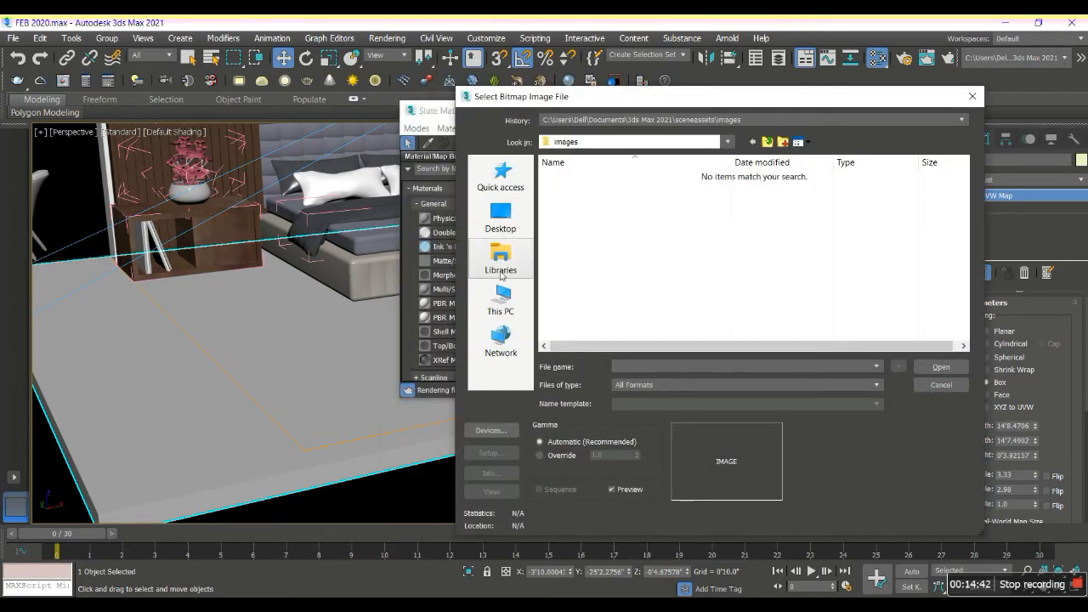
left_click(500, 299)
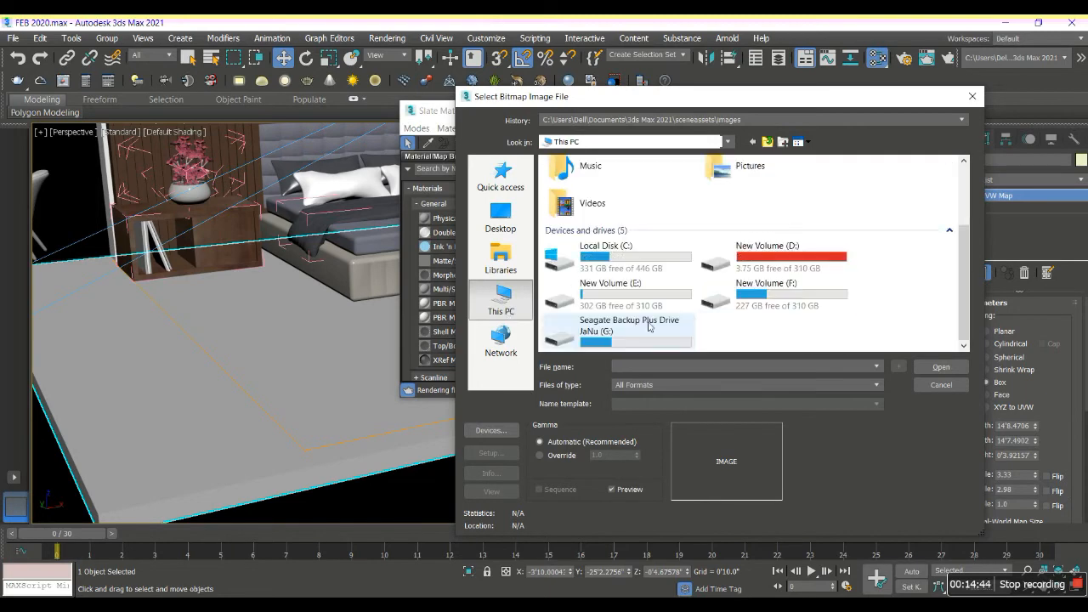
double_click(648, 325)
double_click(585, 203)
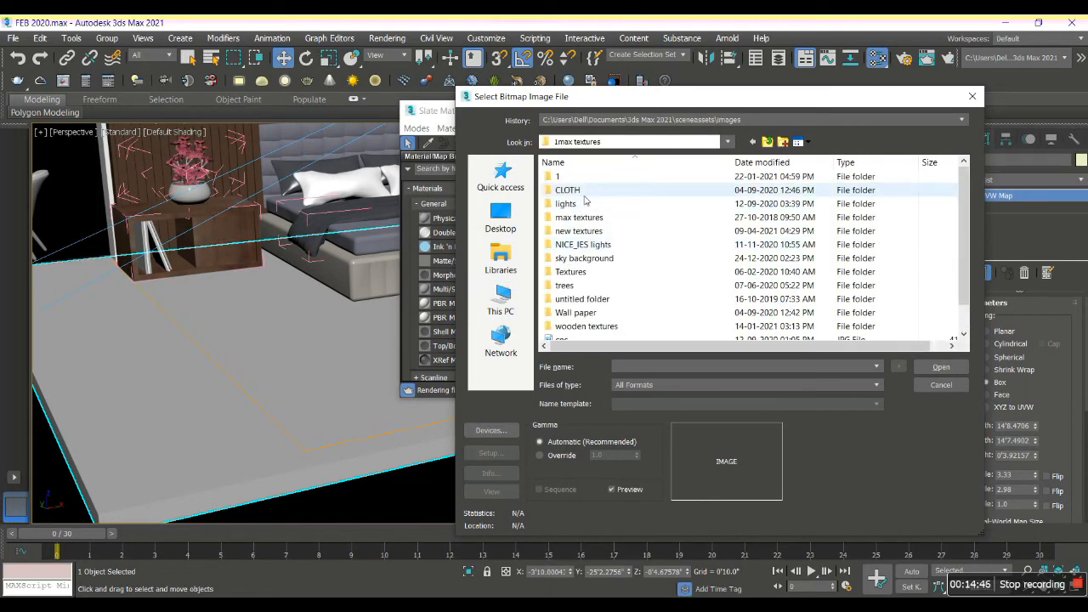
double_click(585, 231)
double_click(584, 216)
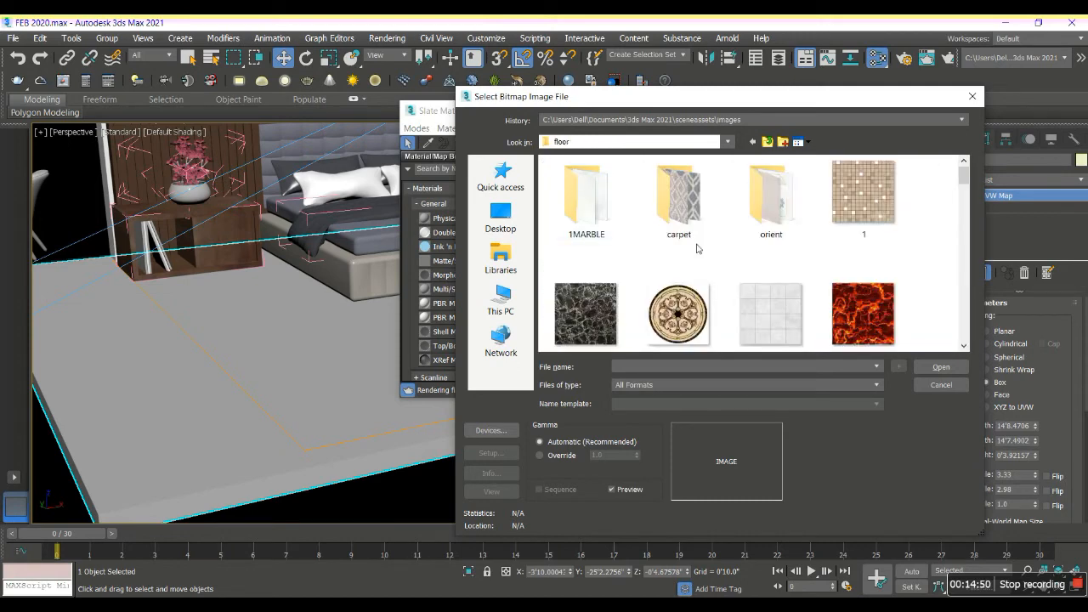
- Load TimelessCarraraMarble_500x500 as the floor's diffuse bitmap and close the material editor
scroll(802, 244, "down", 10)
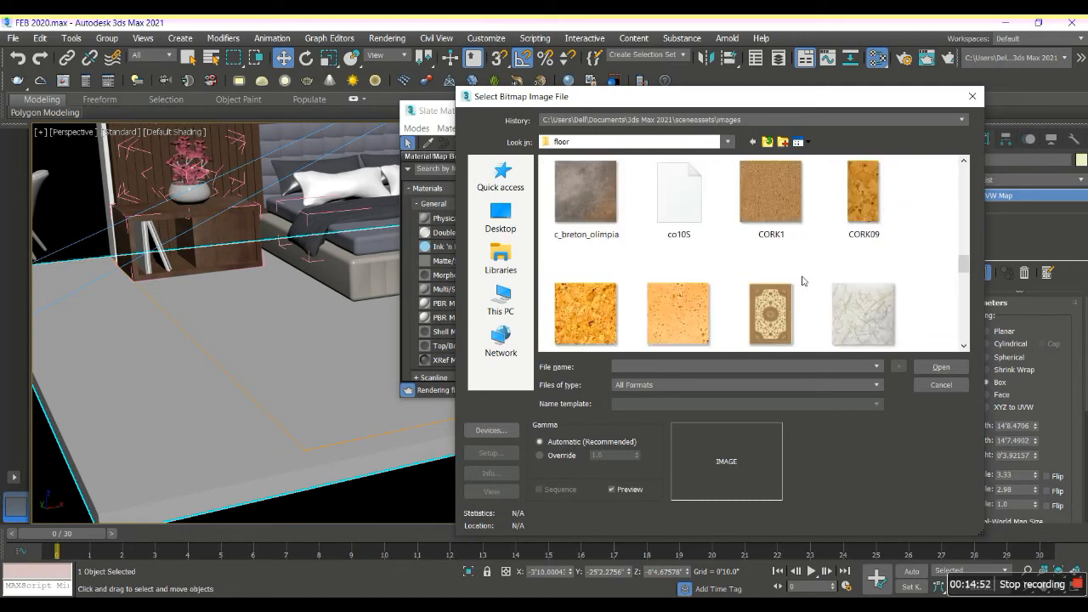
left_click(871, 319)
scroll(872, 313, "down", 4)
left_click(857, 192)
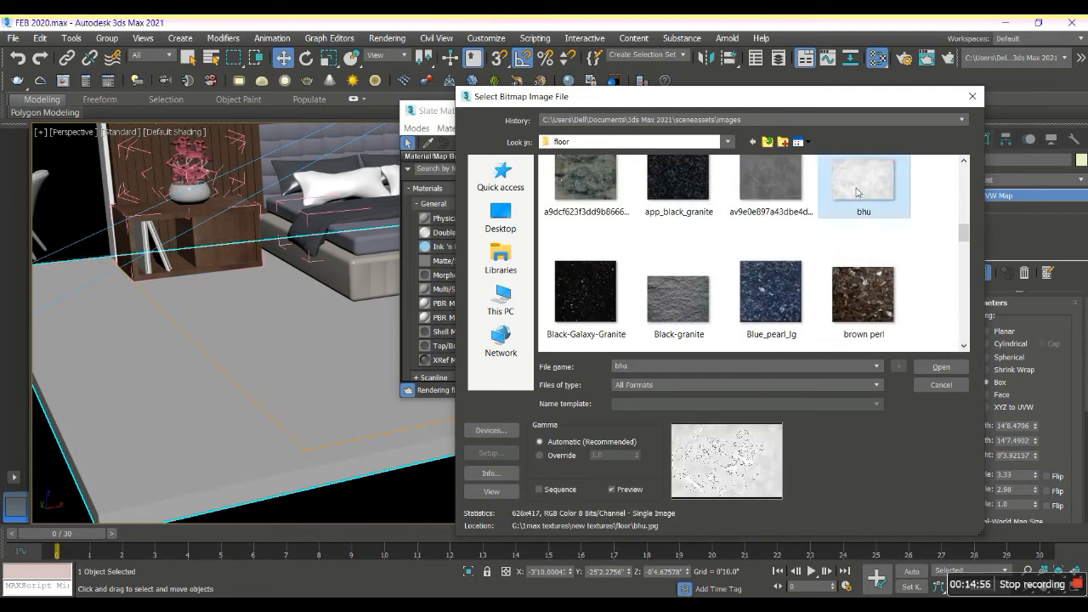
scroll(823, 259, "down", 10)
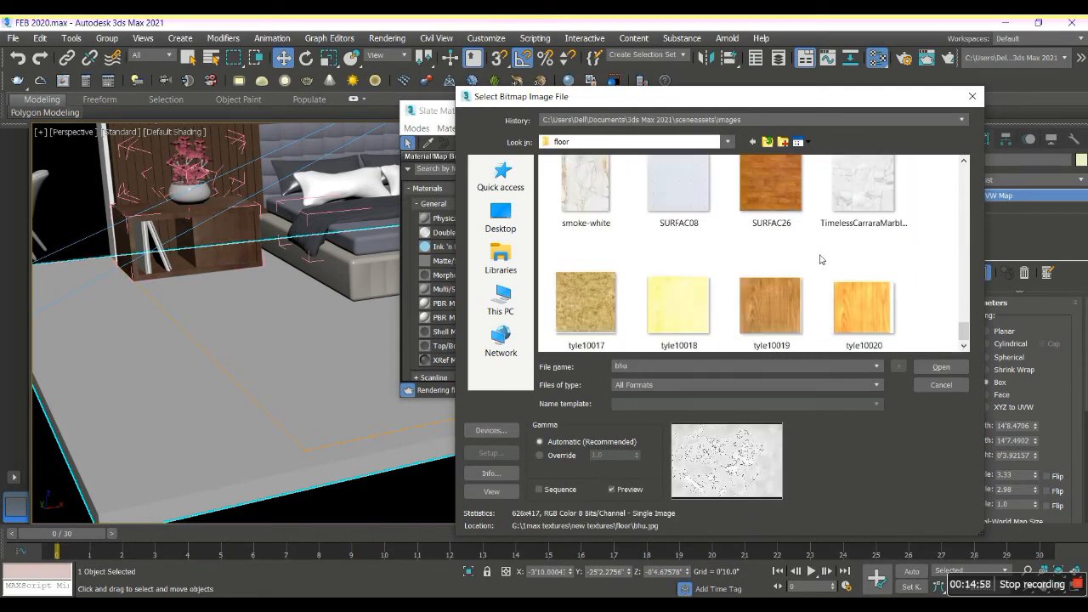
left_click(854, 202)
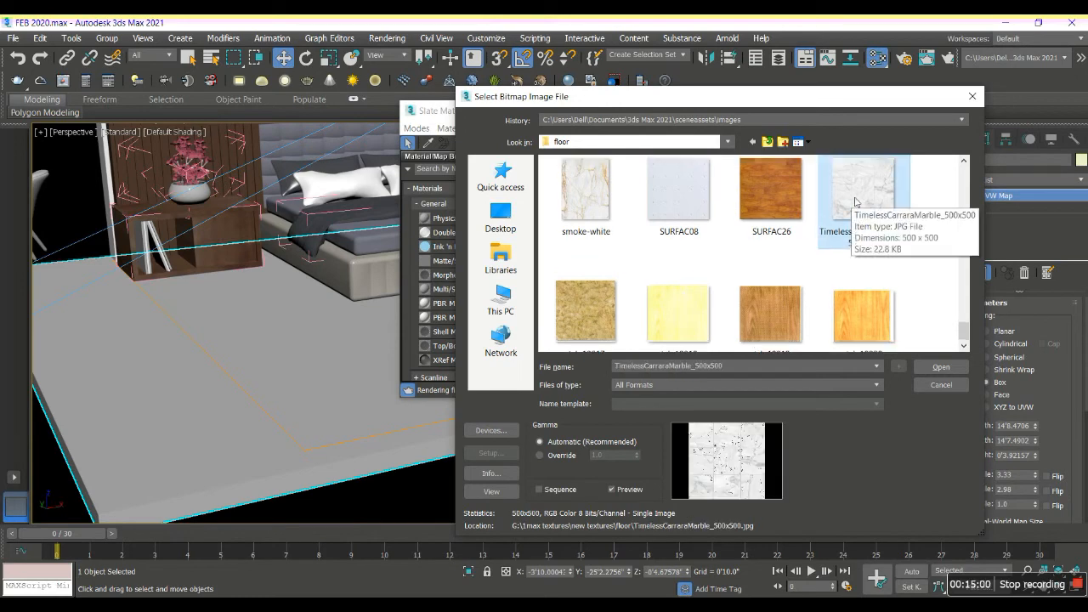
double_click(854, 200)
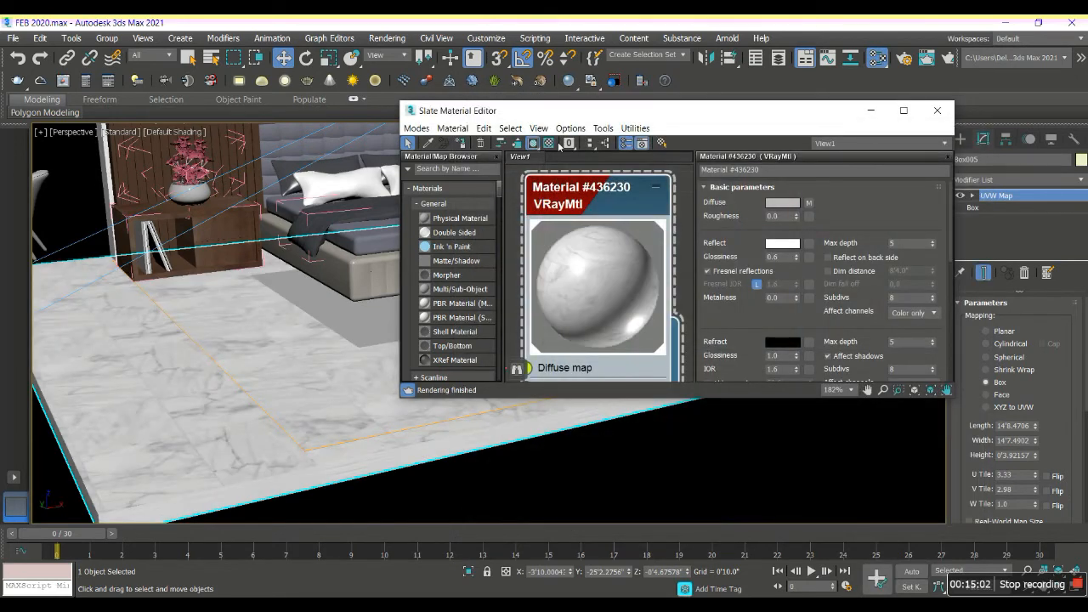
left_click(936, 111)
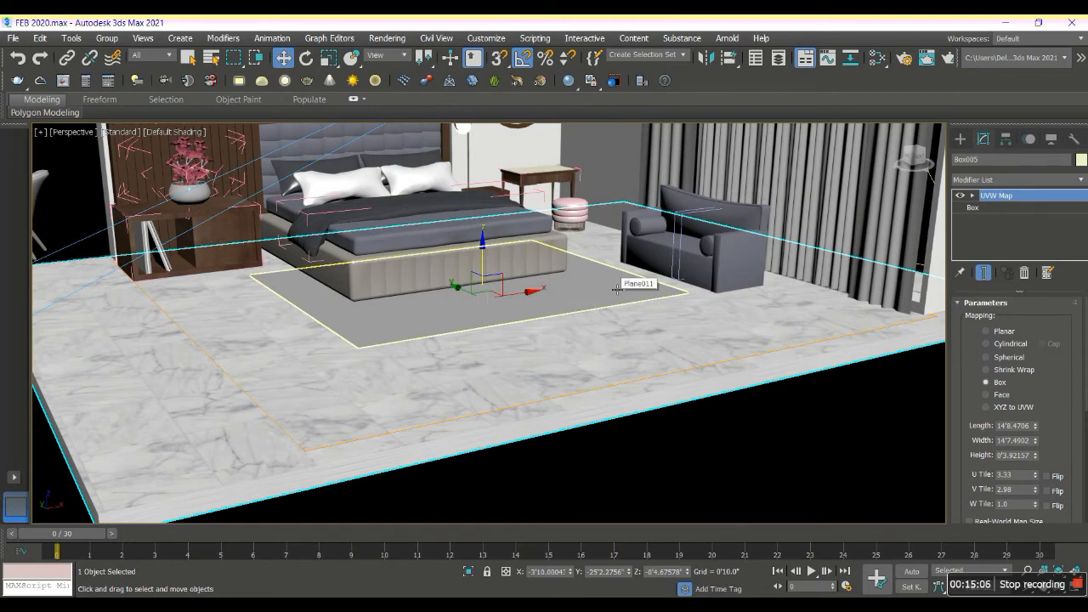
- Start a V-Ray render of the camera view to check the marble floor, and cancel it during the prepass
key("c")
left_click(388, 38)
left_click(403, 56)
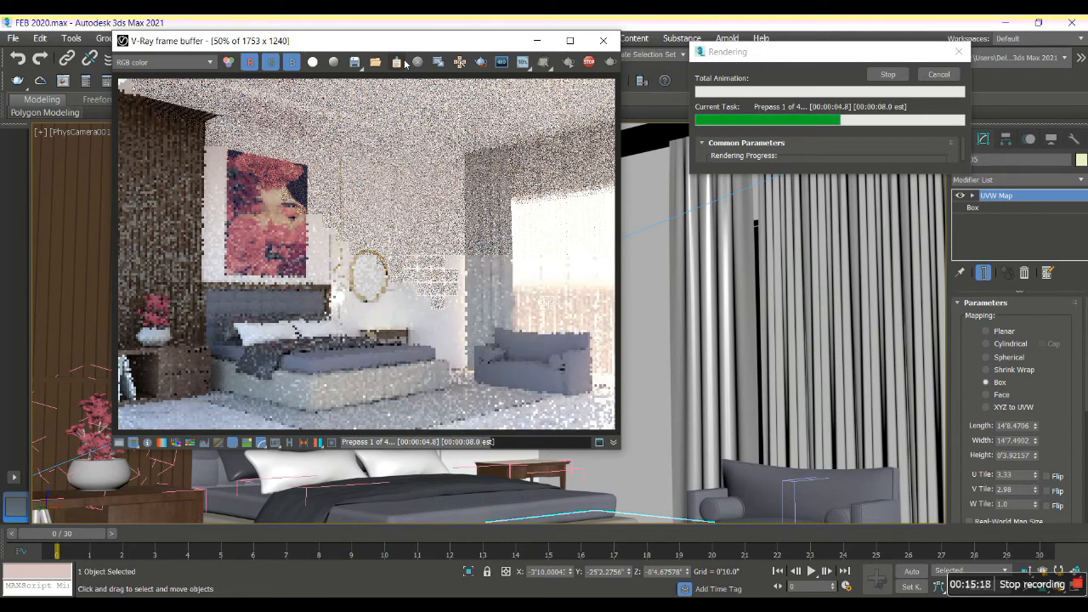
left_click(601, 41)
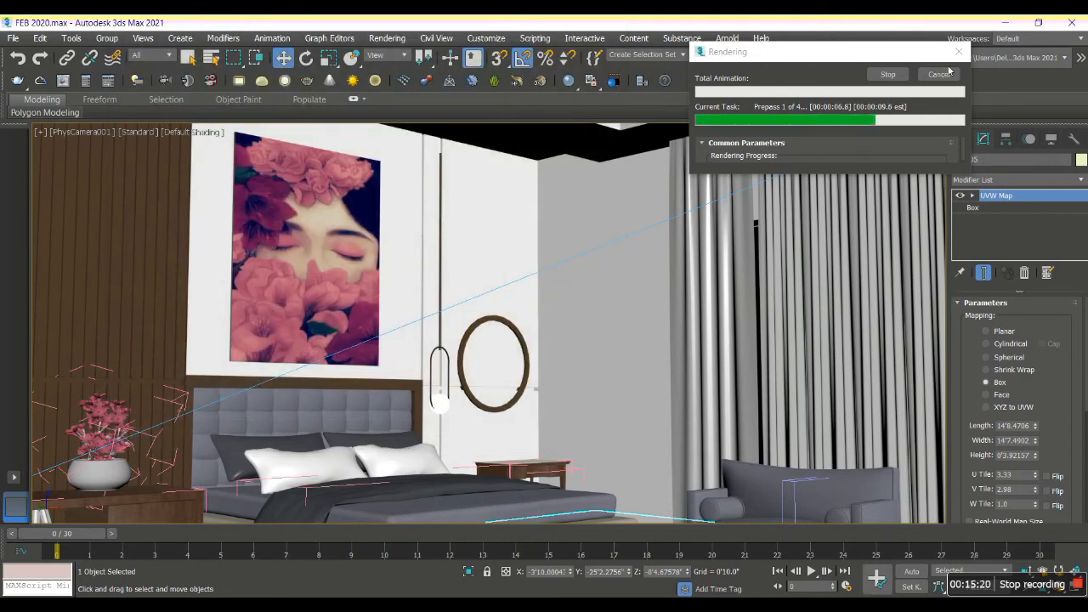
left_click(939, 74)
- Return to the perspective view, select the plane VRayLight outside the curtained window, and clear its build.jpg texture map
left_click(671, 253)
key("p")
scroll(507, 355, "down", 5)
middle_click_drag(508, 355, 808, 328, "alt")
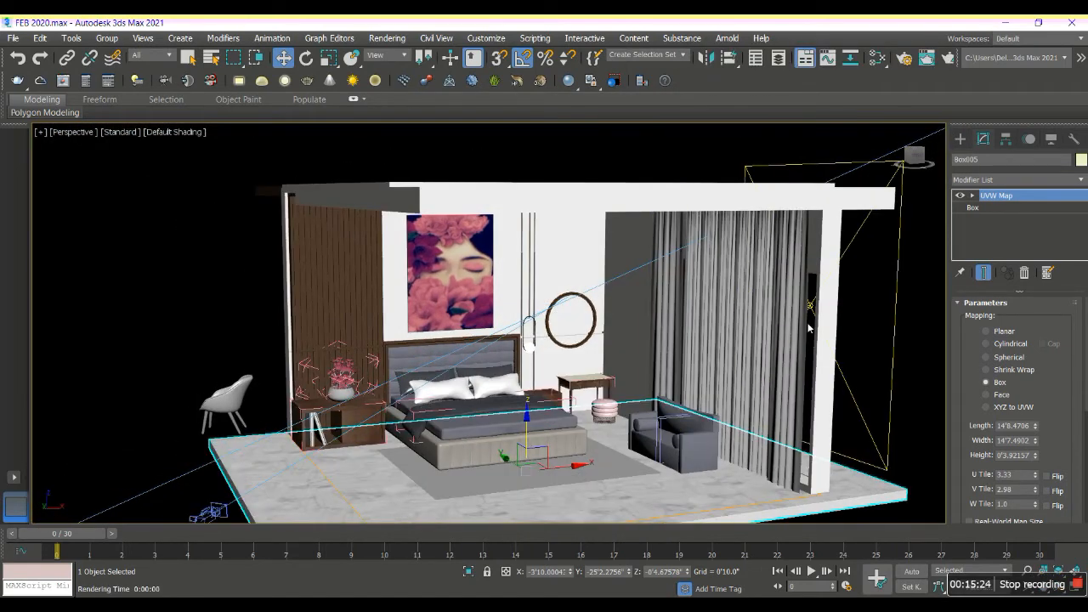
left_click(859, 244)
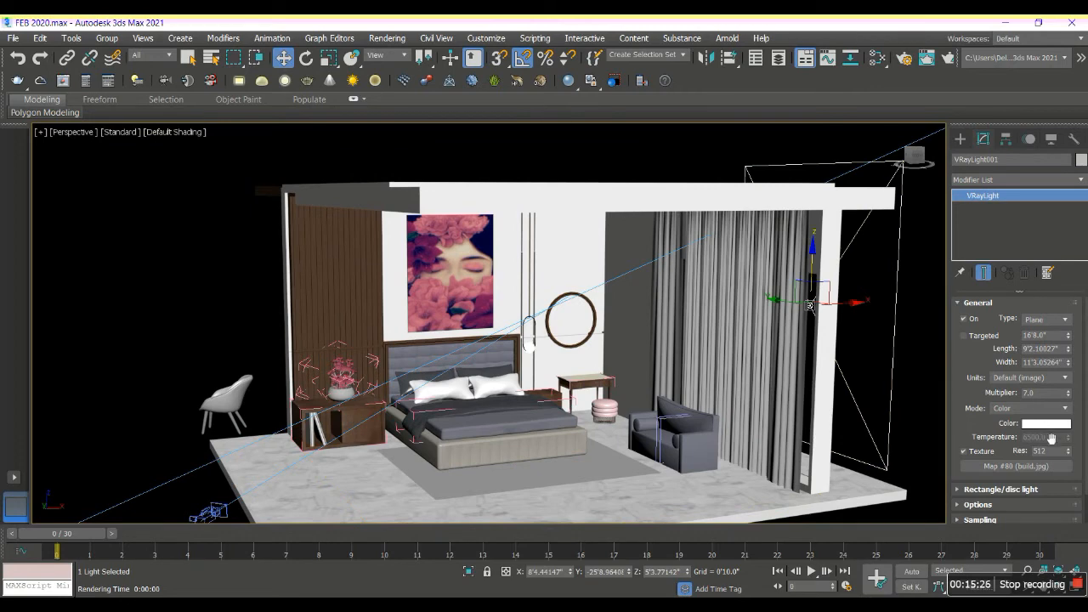
right_click(1036, 472)
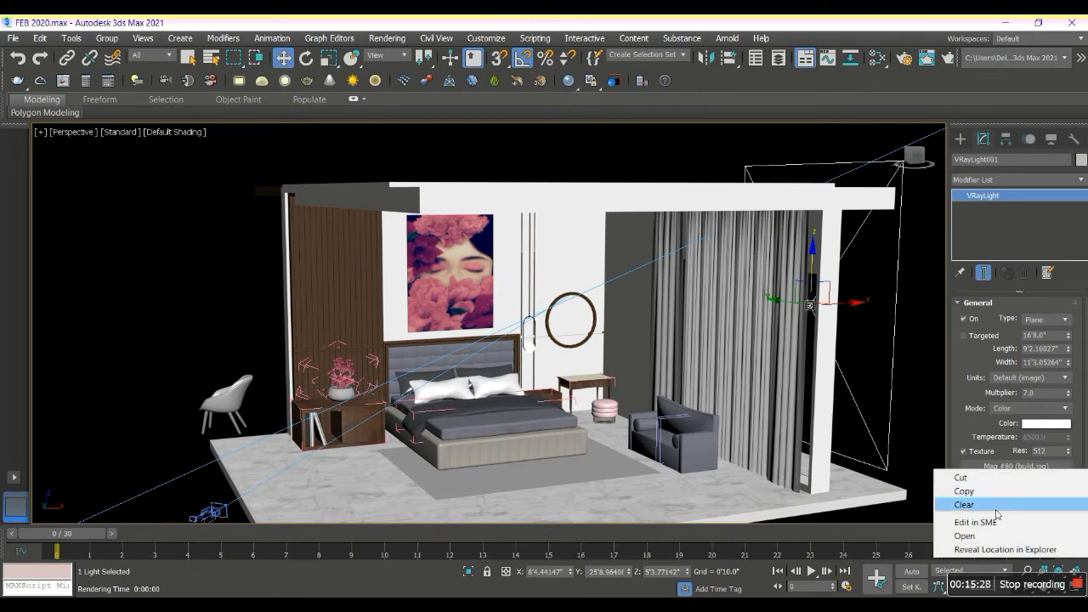
left_click(996, 507)
- Give the window light a Bitmap texture using the field_meadow_greens_grass_sky_clouds image from the sky background folder in 1max textures
left_click(1038, 466)
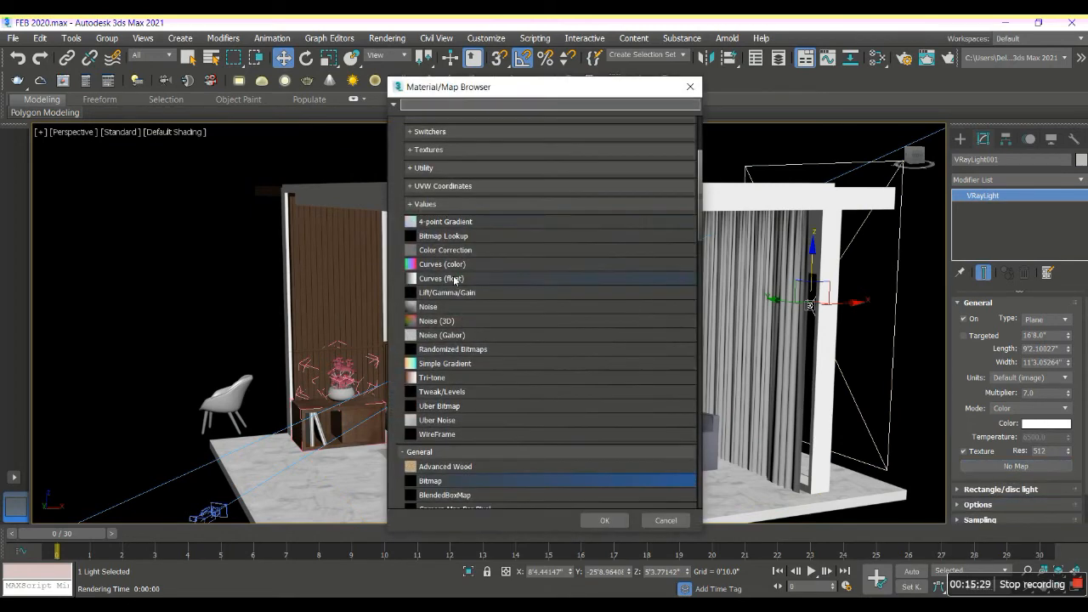
double_click(429, 482)
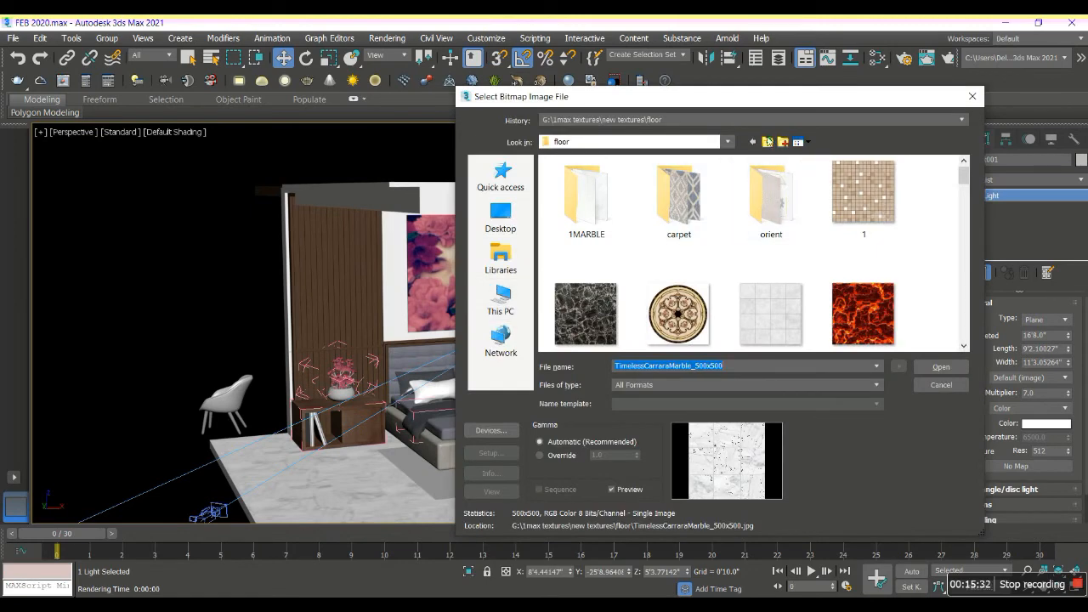
left_click(768, 142)
left_click(767, 142)
left_click(768, 142)
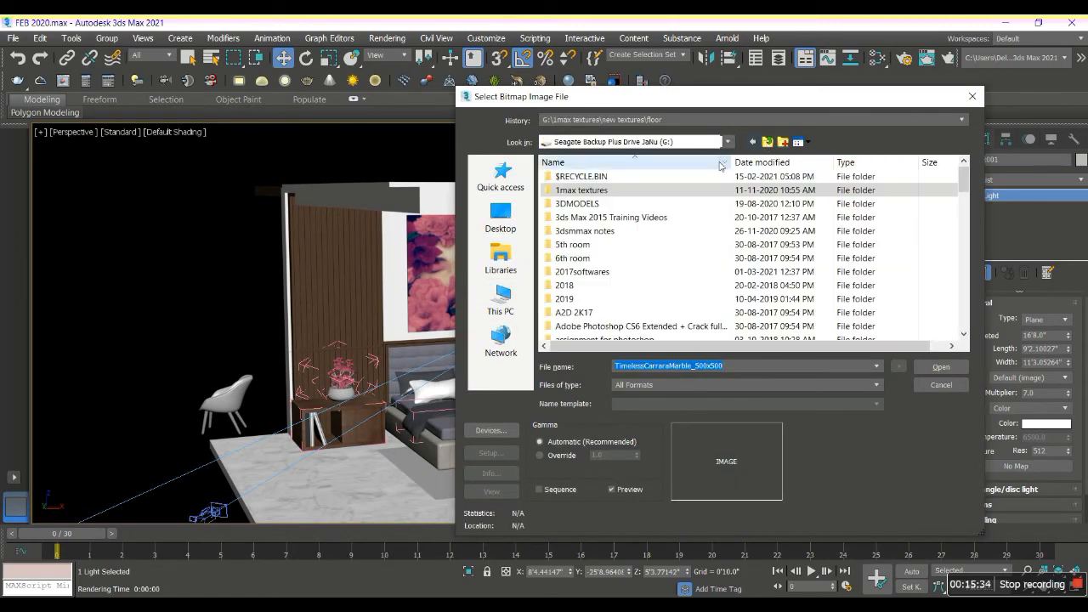
double_click(593, 191)
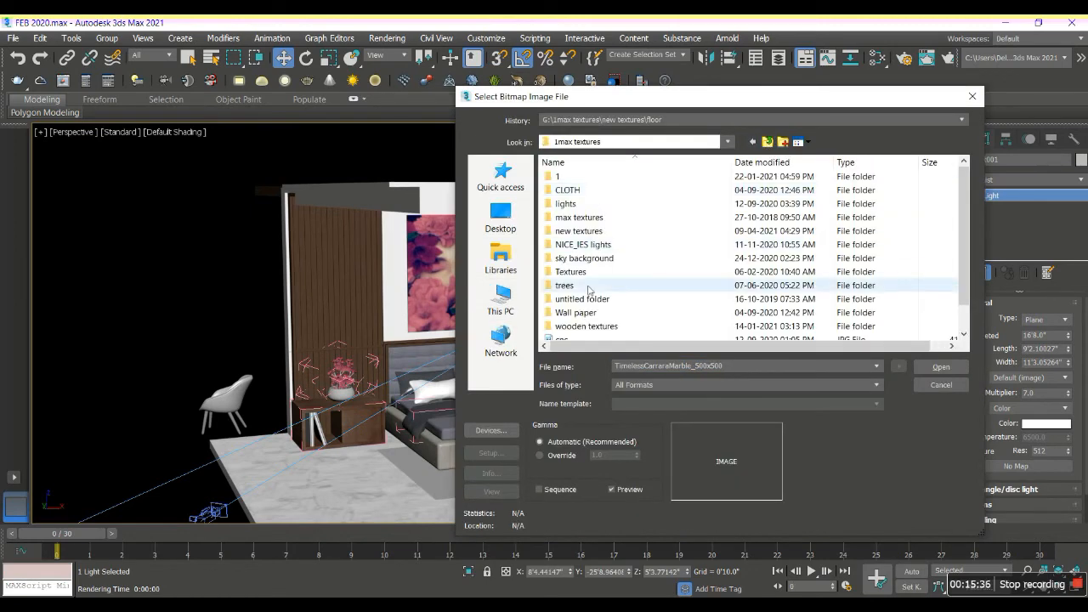
double_click(587, 258)
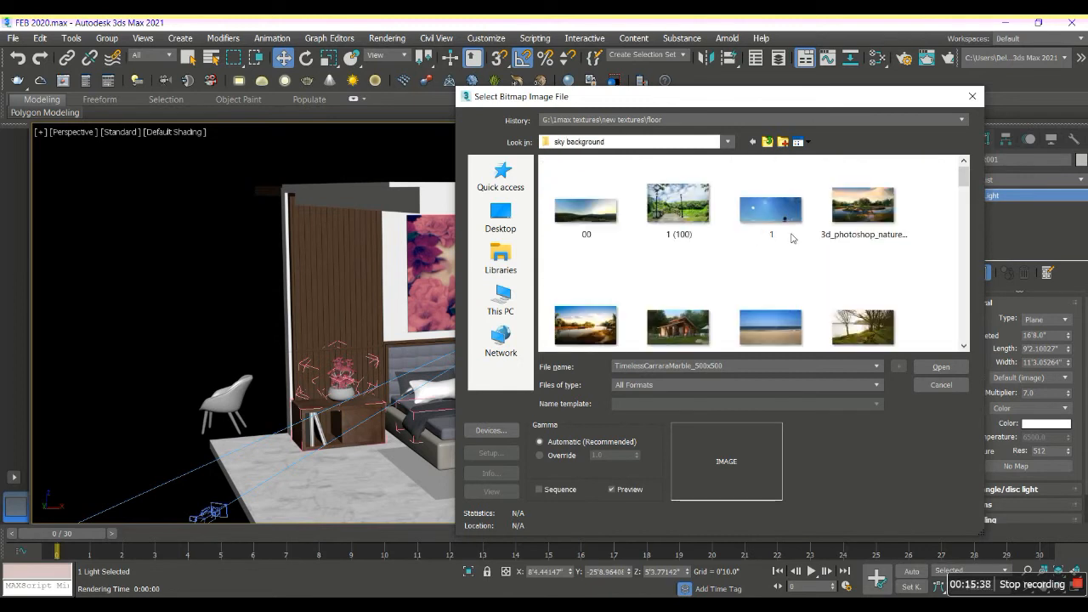
scroll(790, 242, "down", 3)
scroll(803, 289, "down", 3)
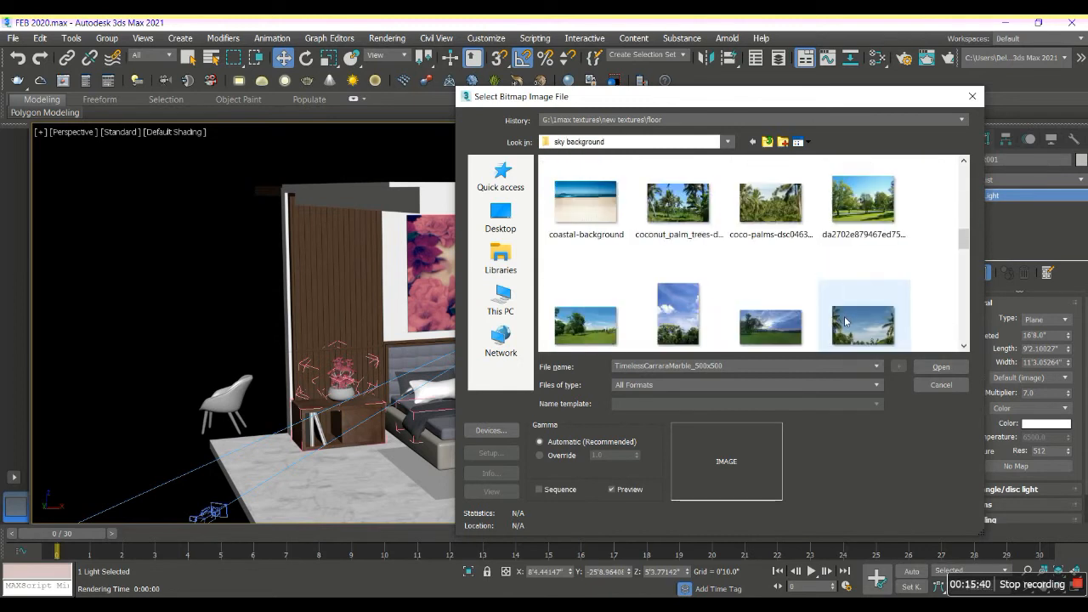
left_click(797, 338)
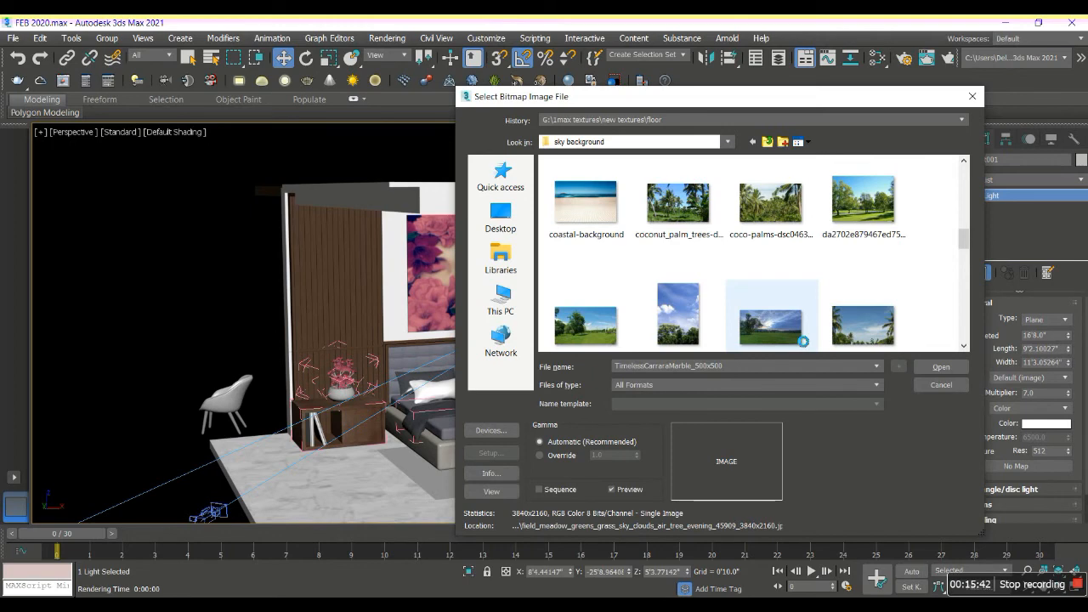
double_click(801, 338)
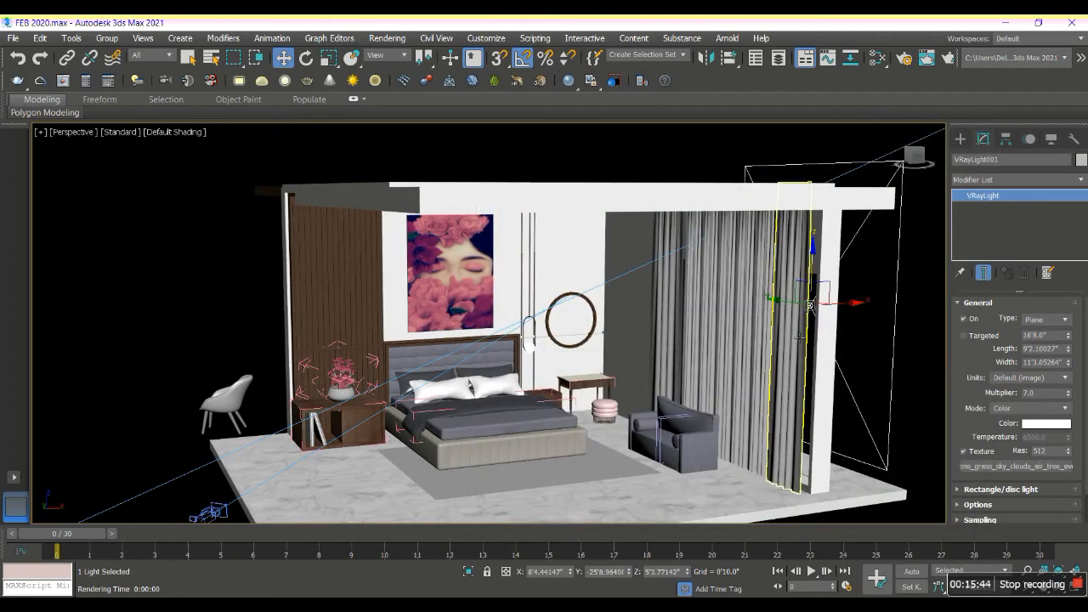
- View the window light's options, start a V-Ray render of the camera view to check the meadow texture, and cancel it
key("c")
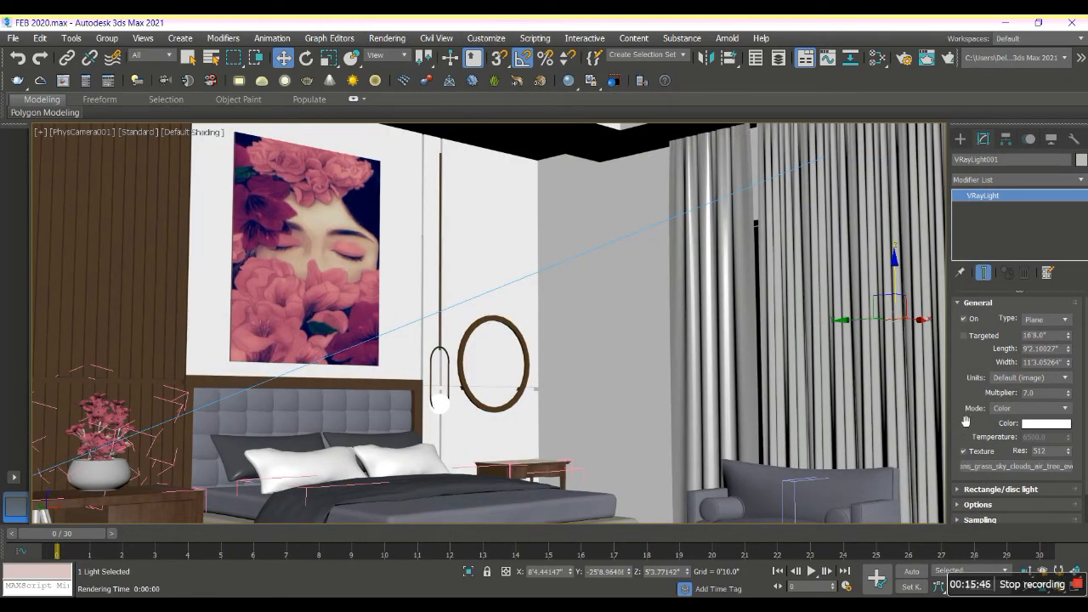
scroll(966, 423, "down", 1)
left_click(979, 471)
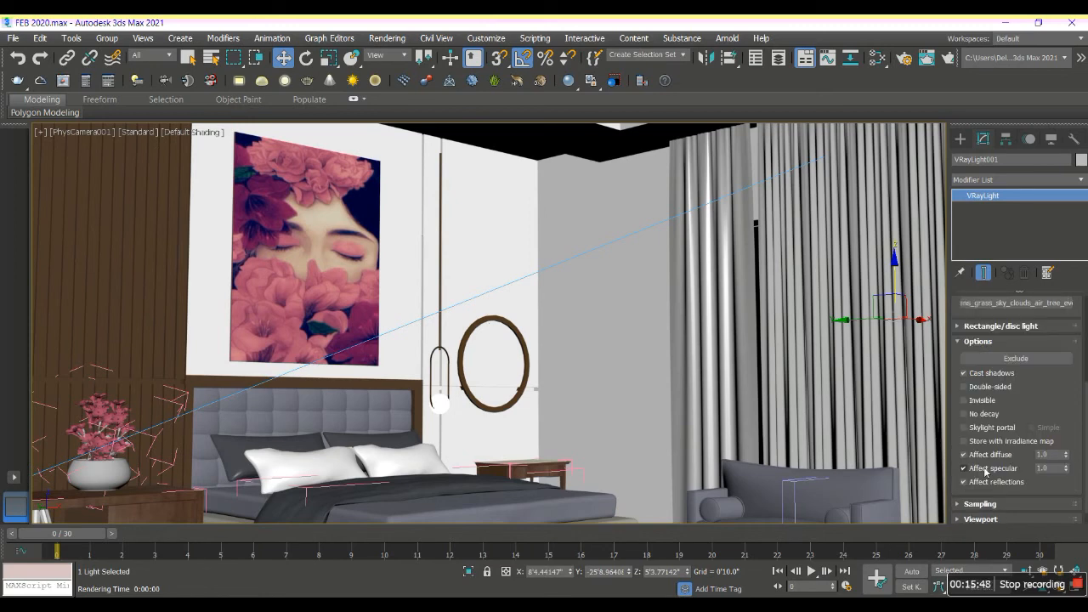
left_click(376, 38)
left_click(380, 51)
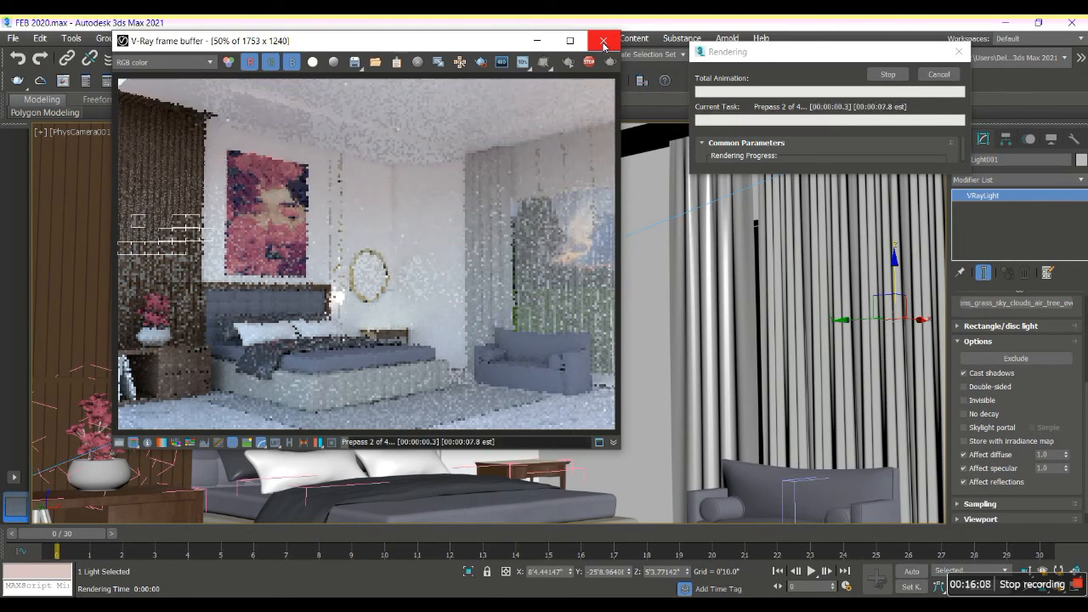
left_click(603, 43)
left_click(940, 74)
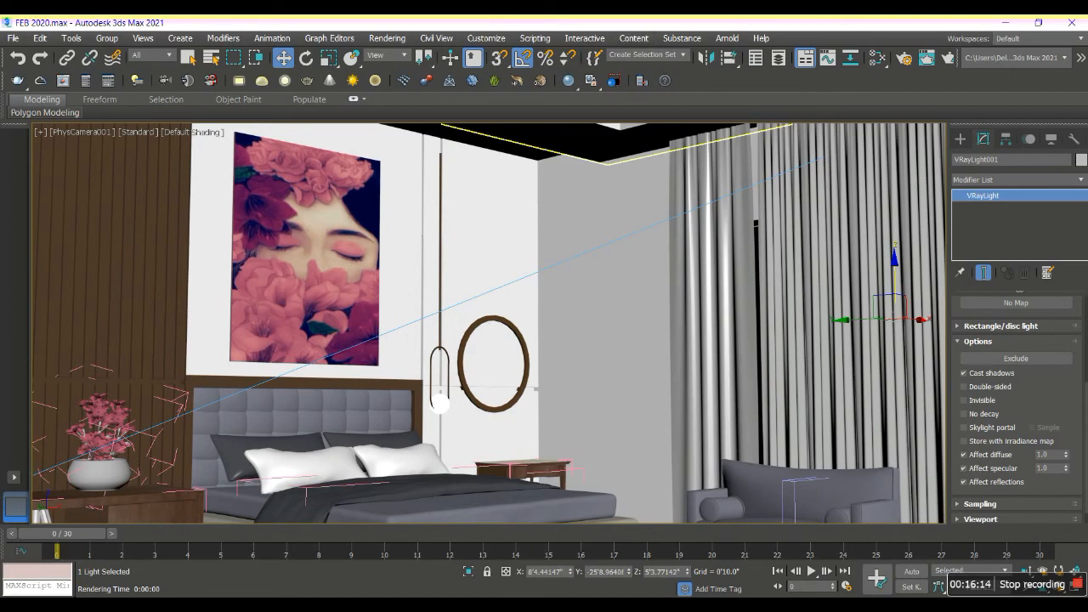
- Test-render the camera view with no texture map on the window light, close the frame buffer, and return to the perspective view
left_click(372, 37)
left_click(379, 47)
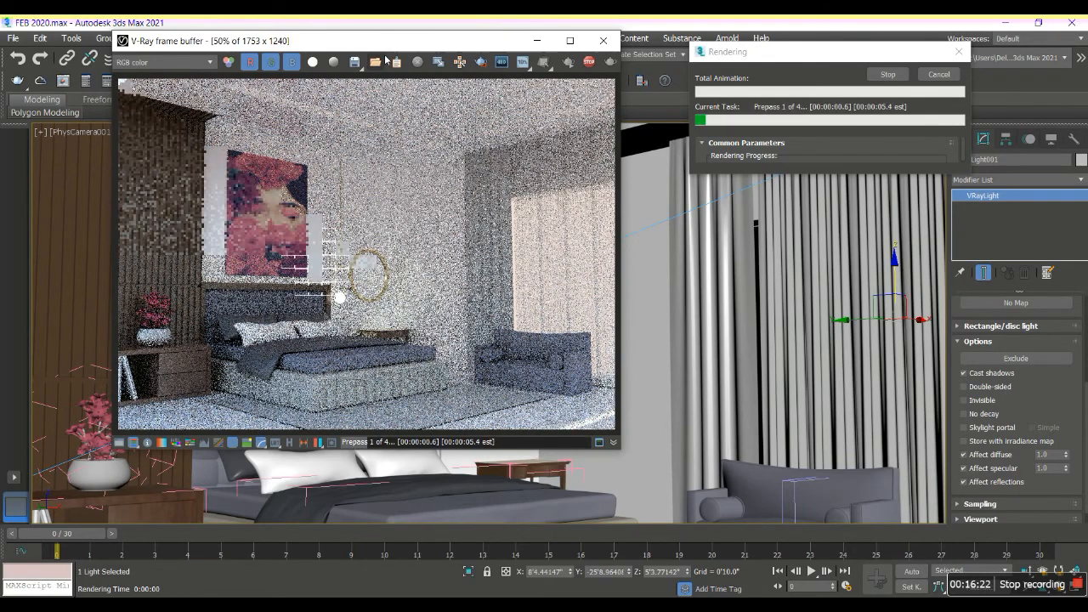
left_click(602, 41)
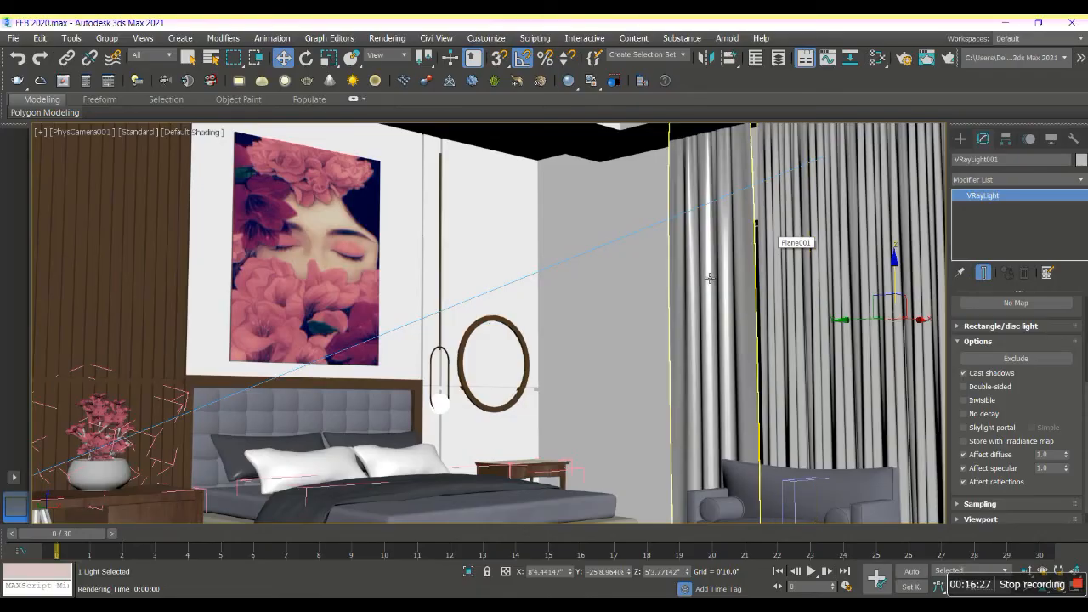
key("p")
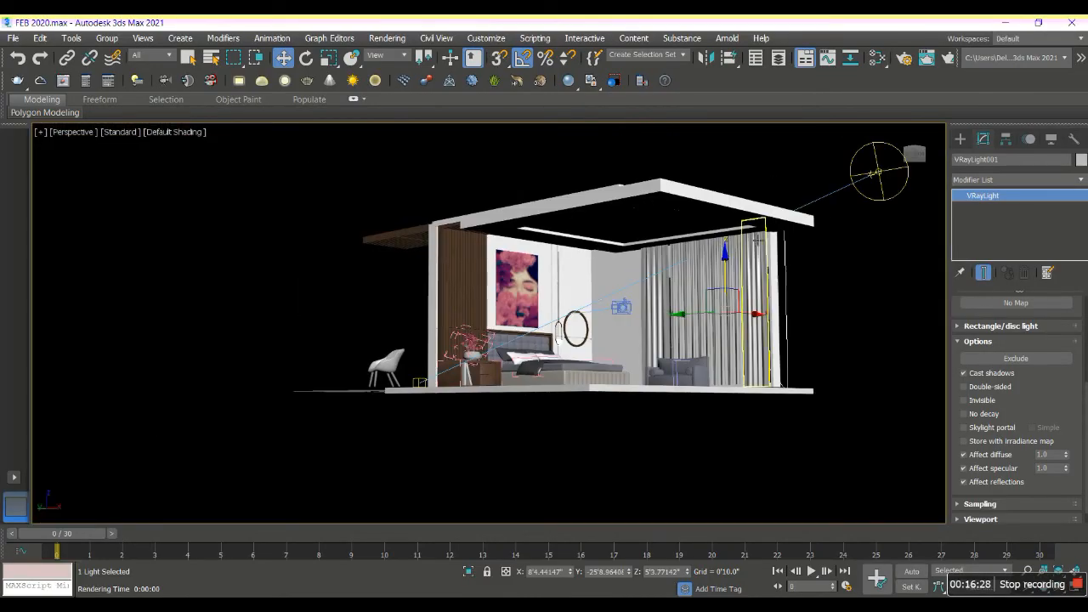